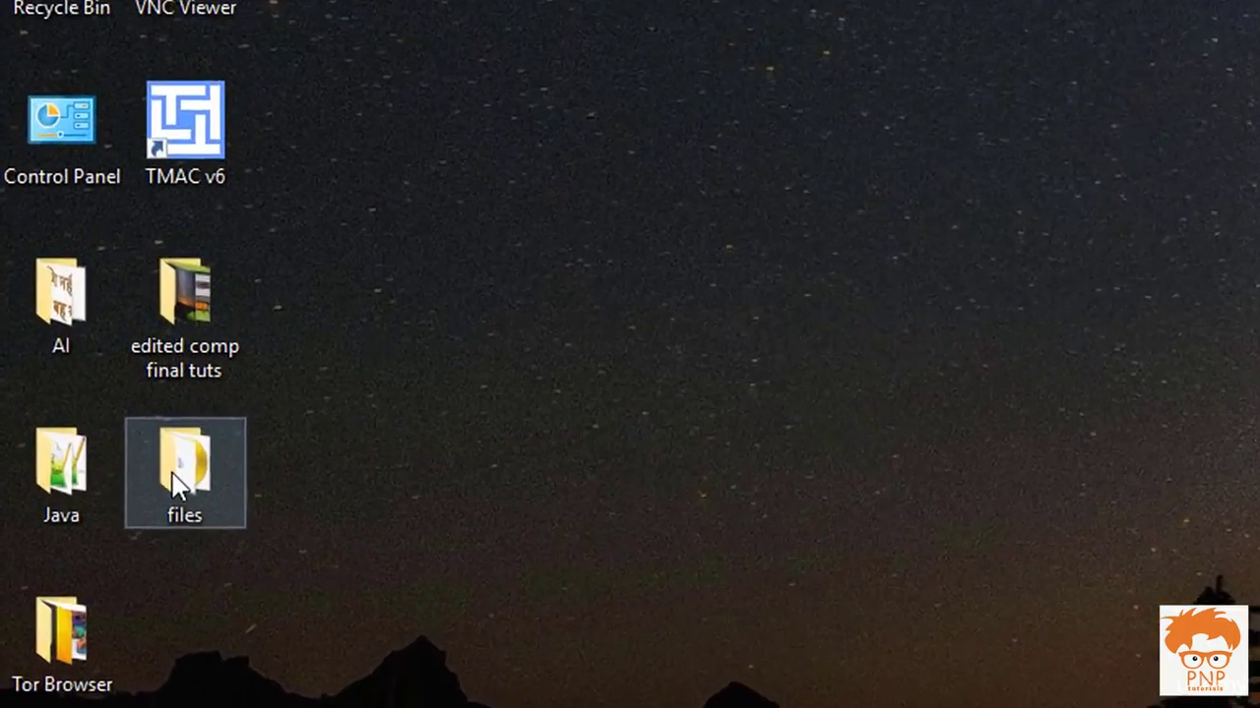
Open the desktop's files folder and refresh its listing
double_click(73, 366)
left_click(581, 121)
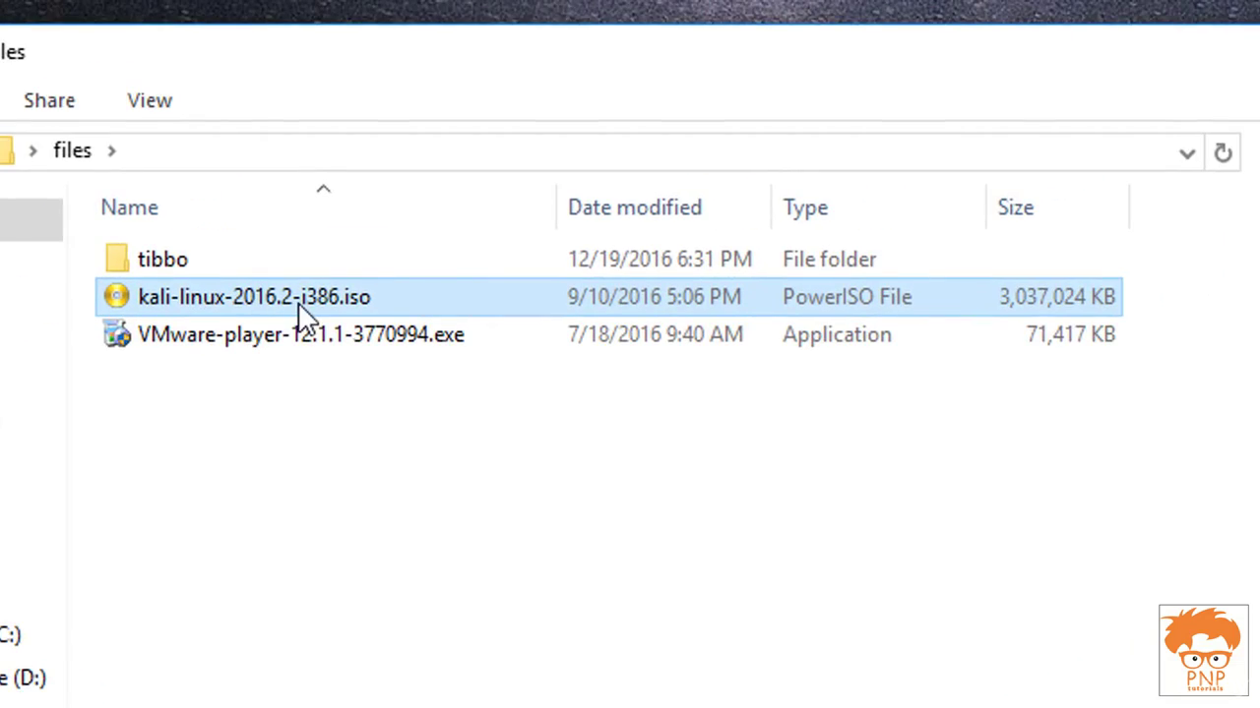
right_click(364, 403)
left_click(439, 538)
right_click(434, 511)
left_click(515, 660)
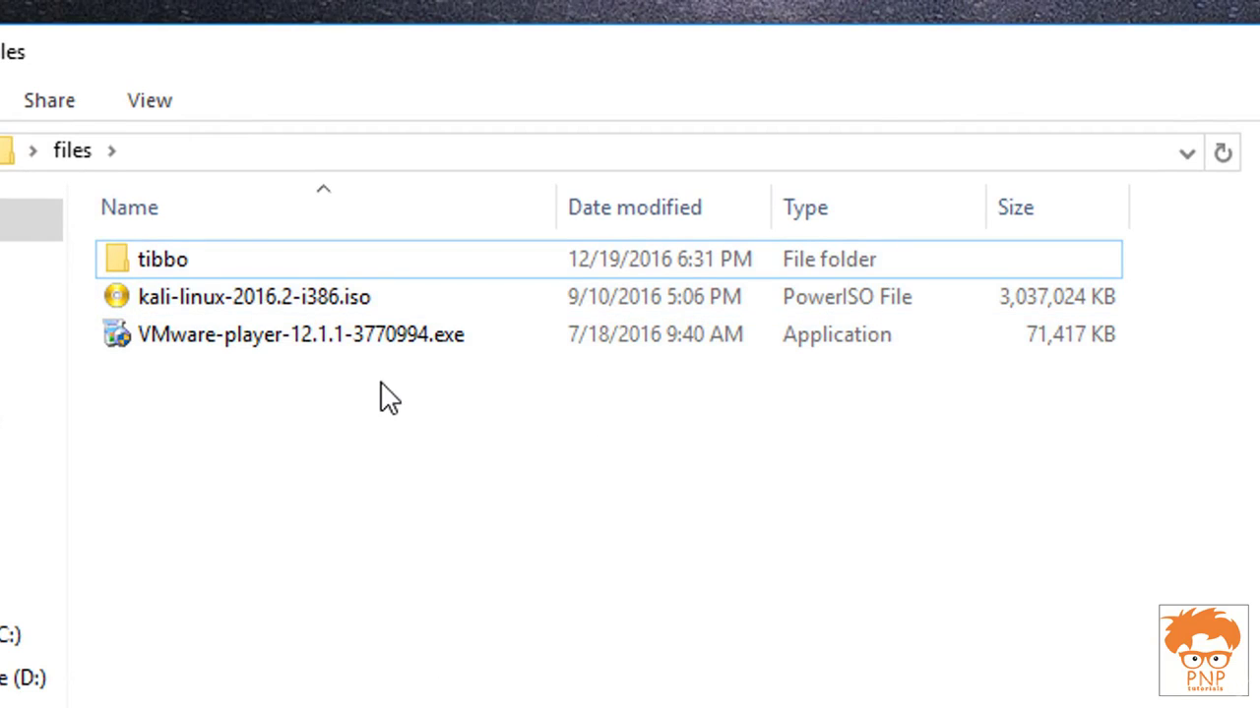
Run the VMware-player-12.1.1-3770994.exe installer from the files folder
left_click(359, 354)
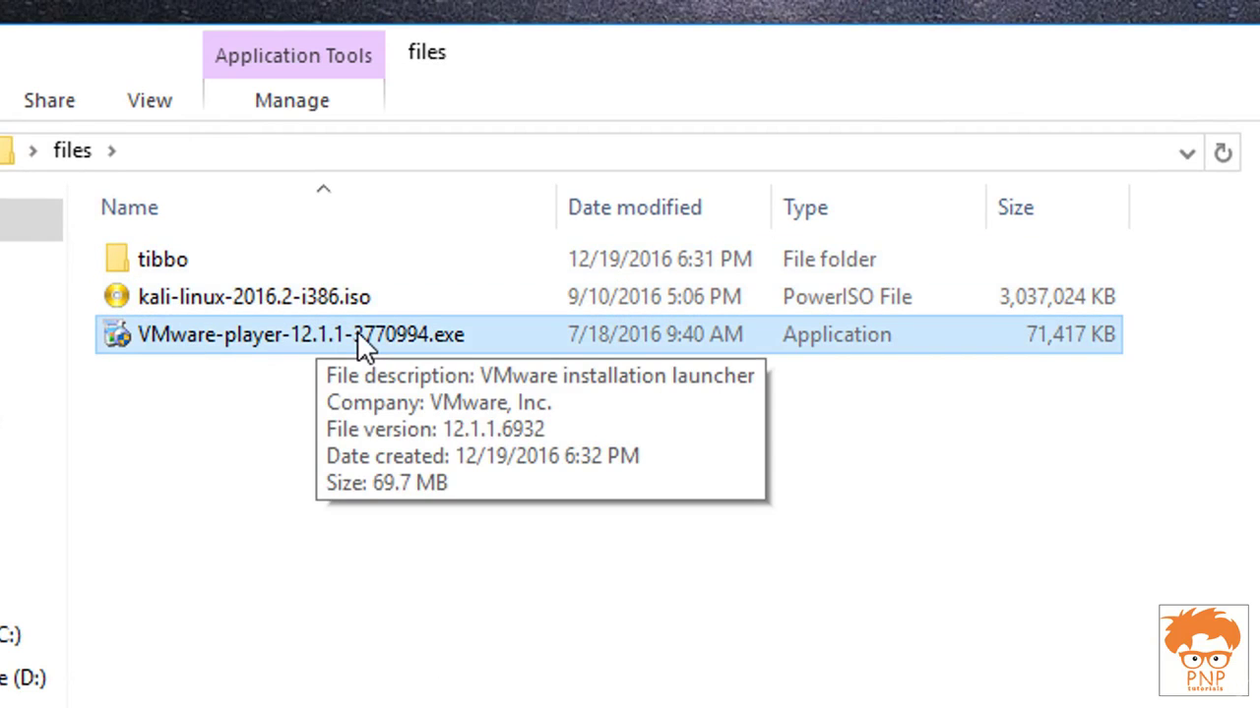
right_click(364, 671)
left_click(417, 621)
right_click(414, 579)
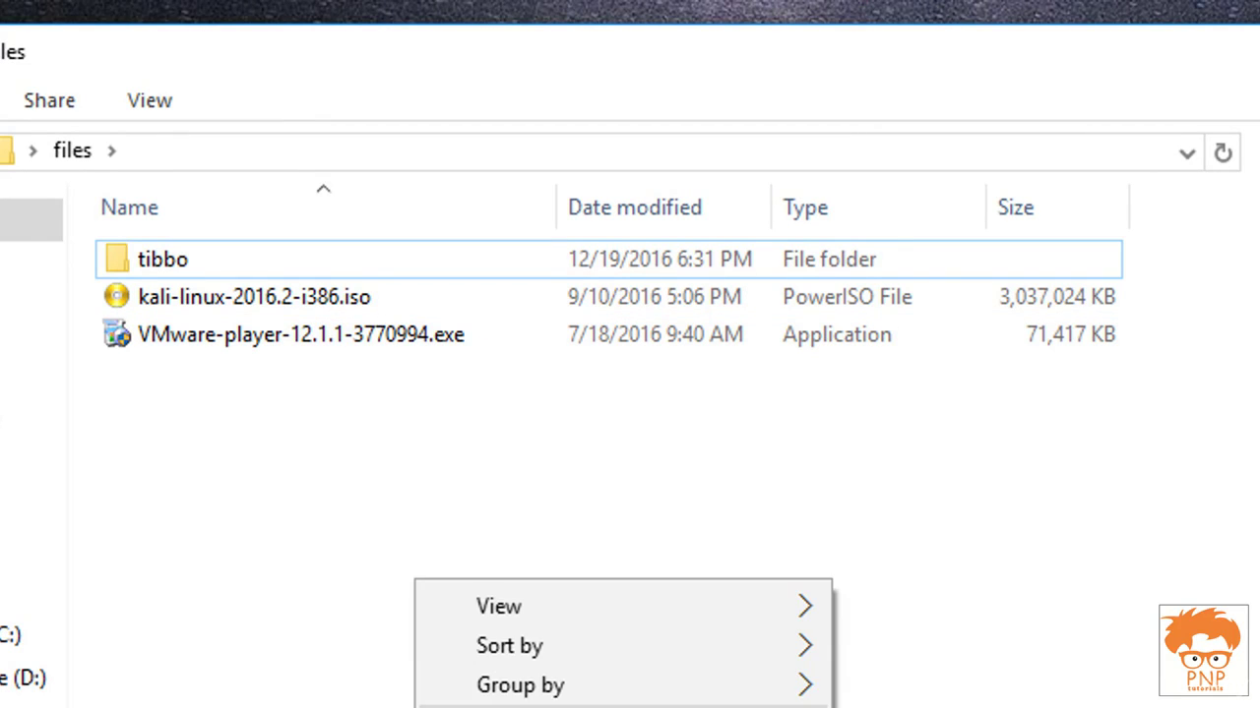
key("Escape")
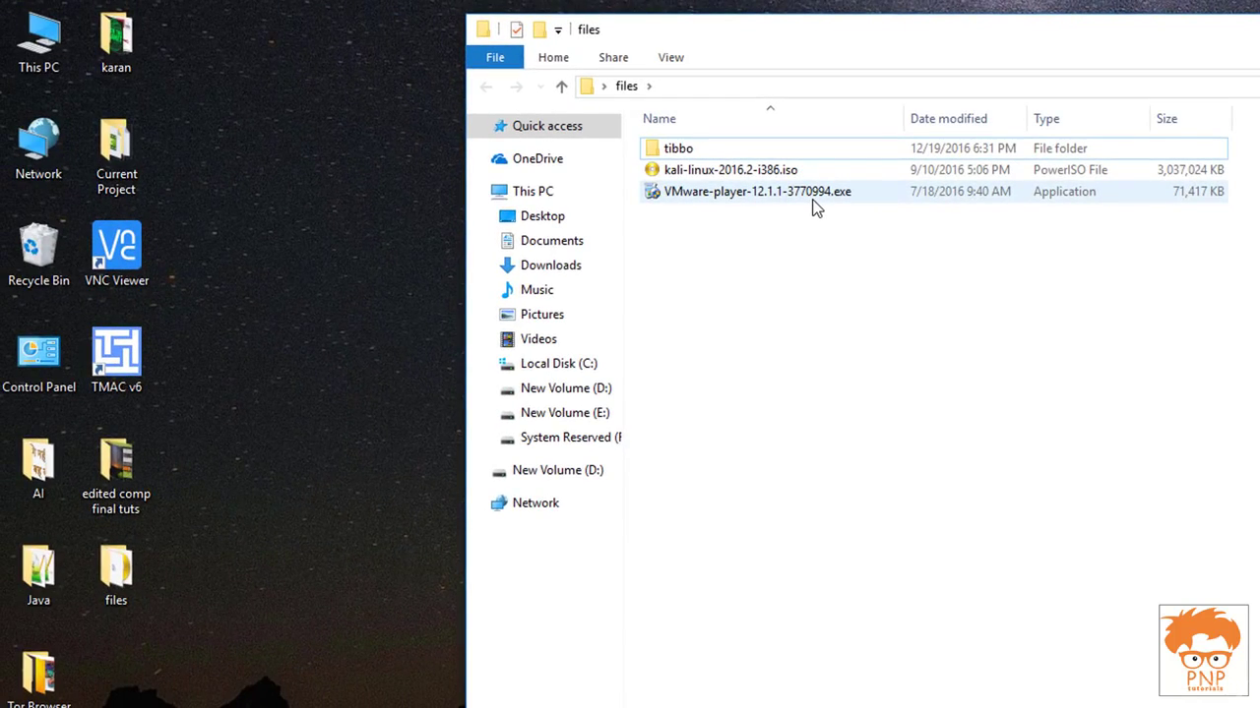
left_click(814, 194)
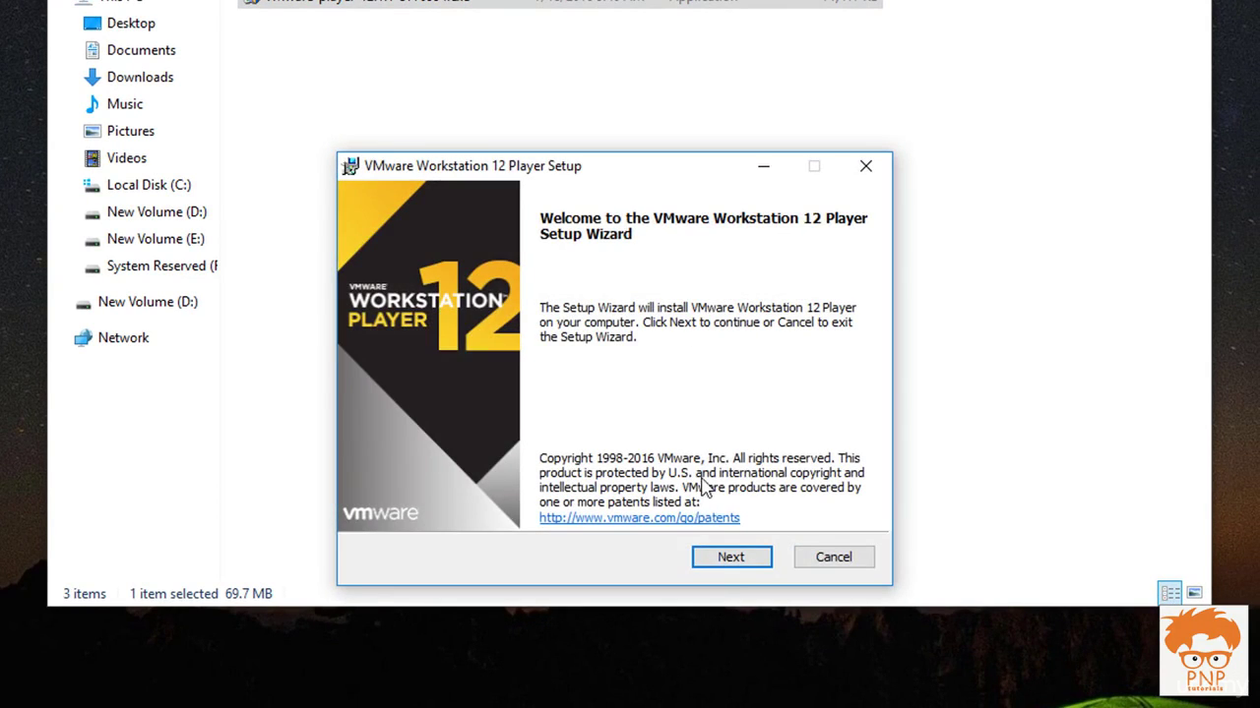
Accept the licence agreement and include the Enhanced Keyboard Driver feature
left_click(730, 563)
left_click(479, 504)
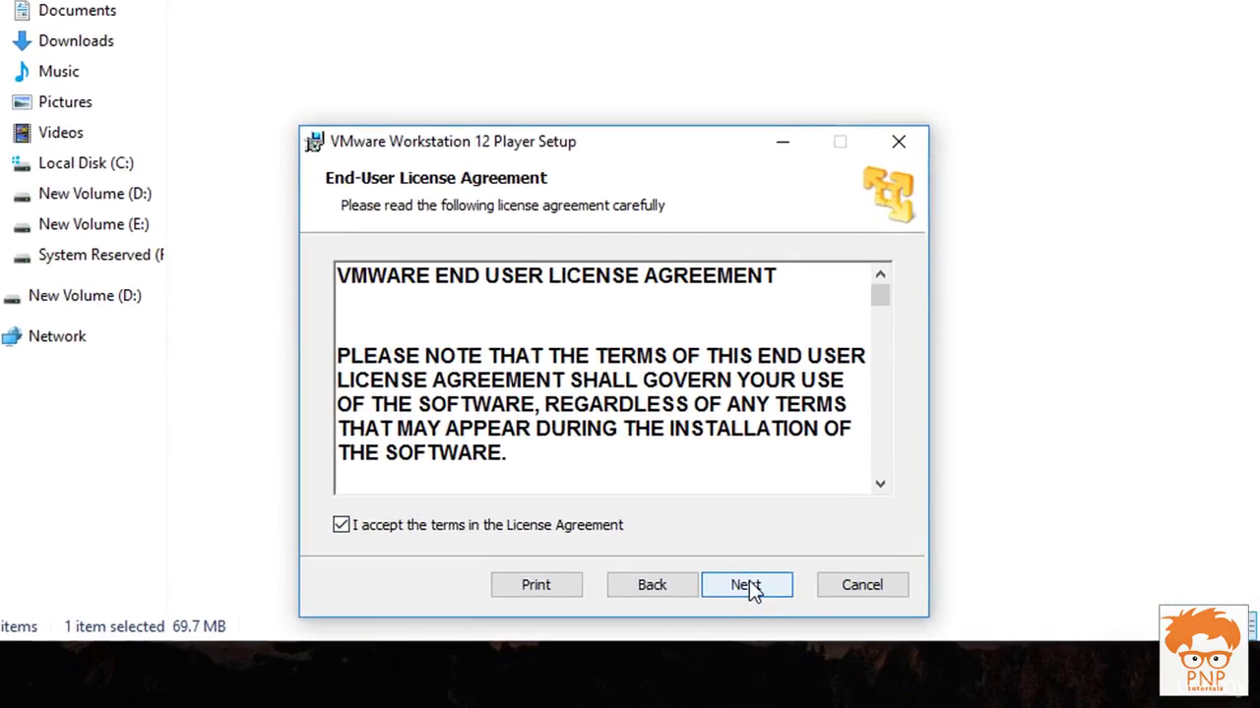
left_click(748, 587)
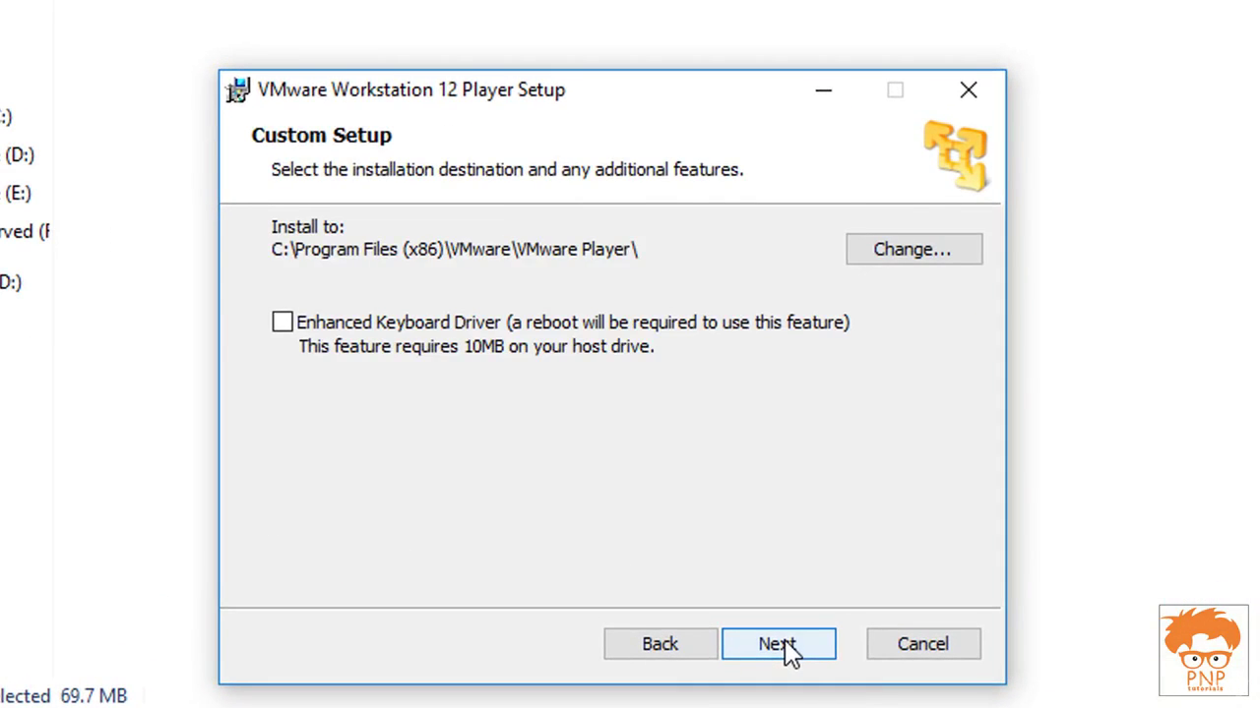
left_click(748, 588)
left_click(686, 652)
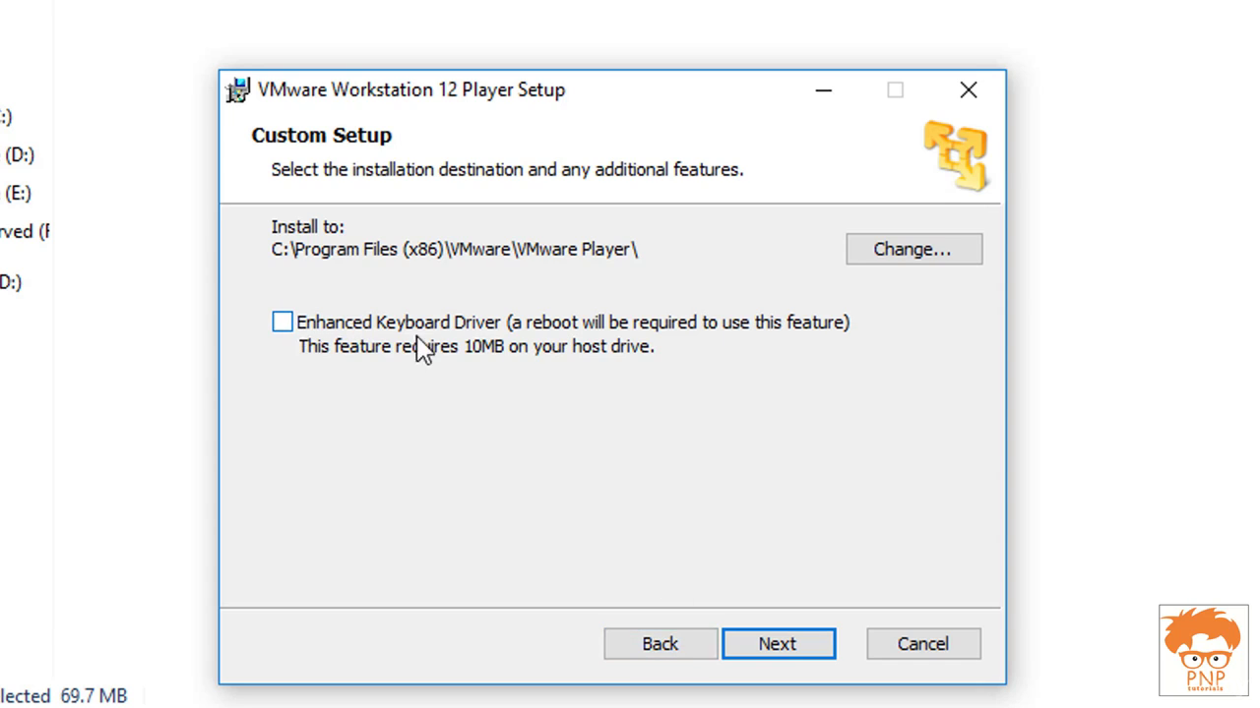
left_click(282, 322)
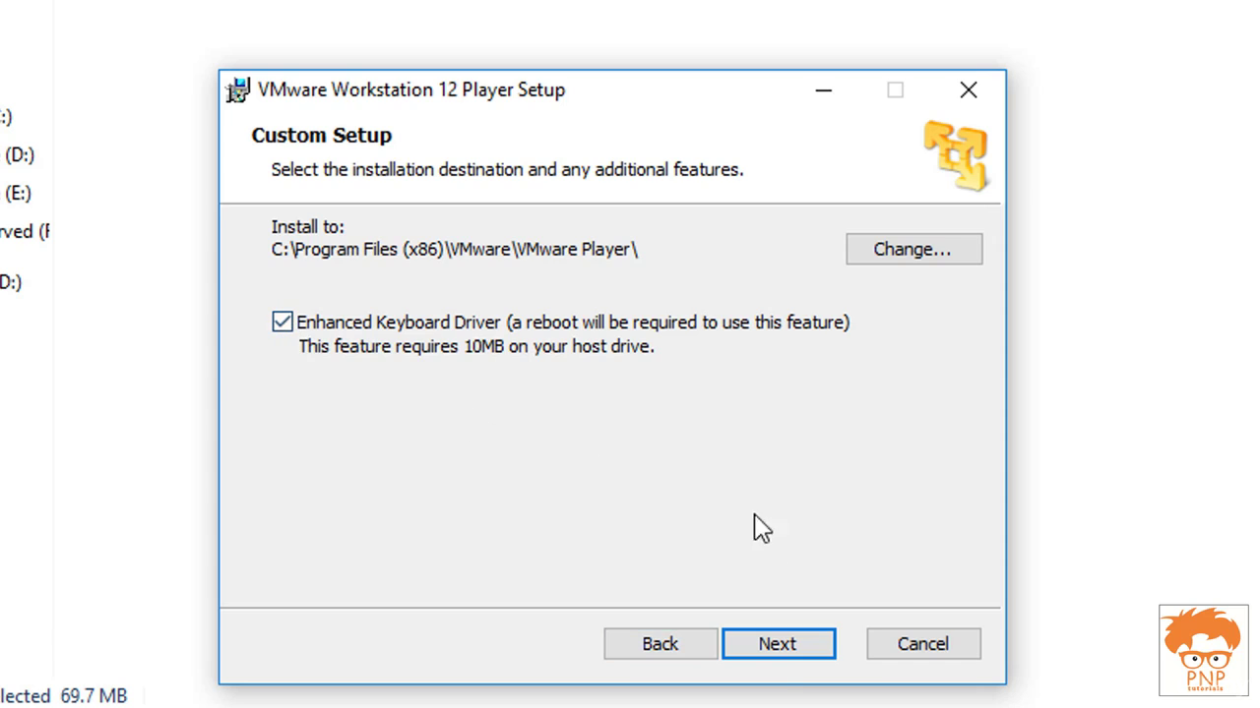
Turn off startup update checks and usage statistics, keeping both shortcuts
left_click(779, 646)
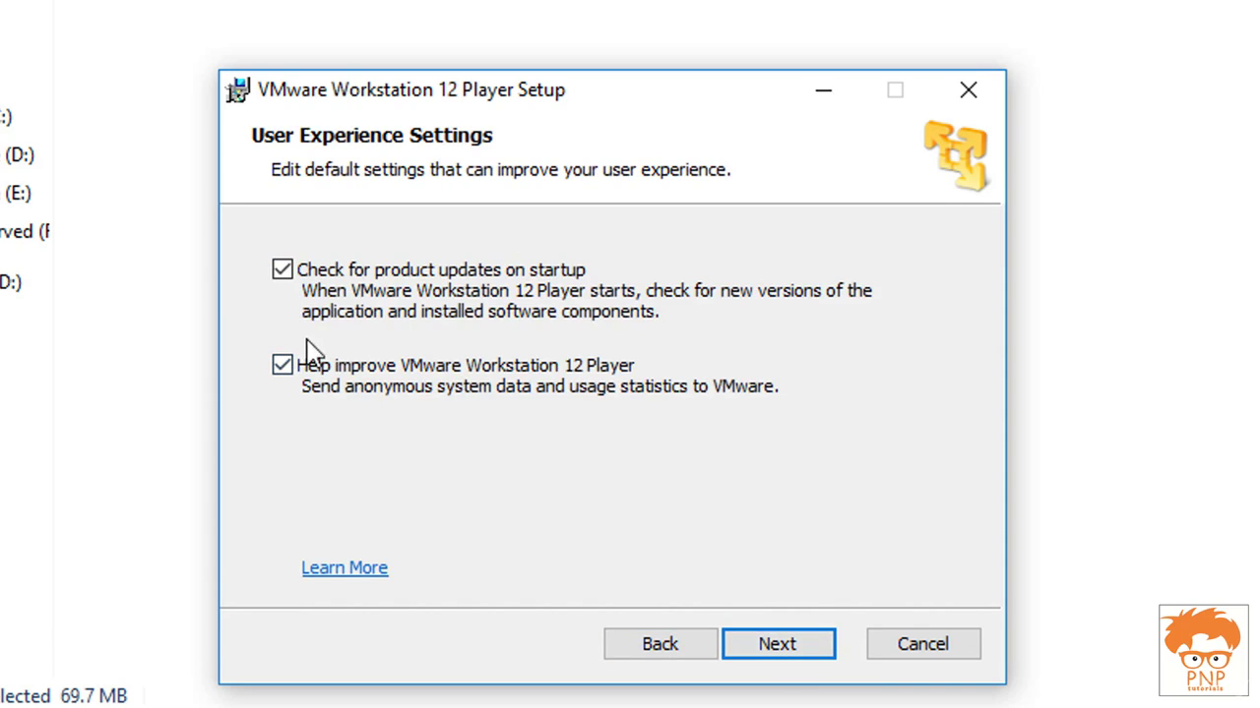
left_click(298, 368)
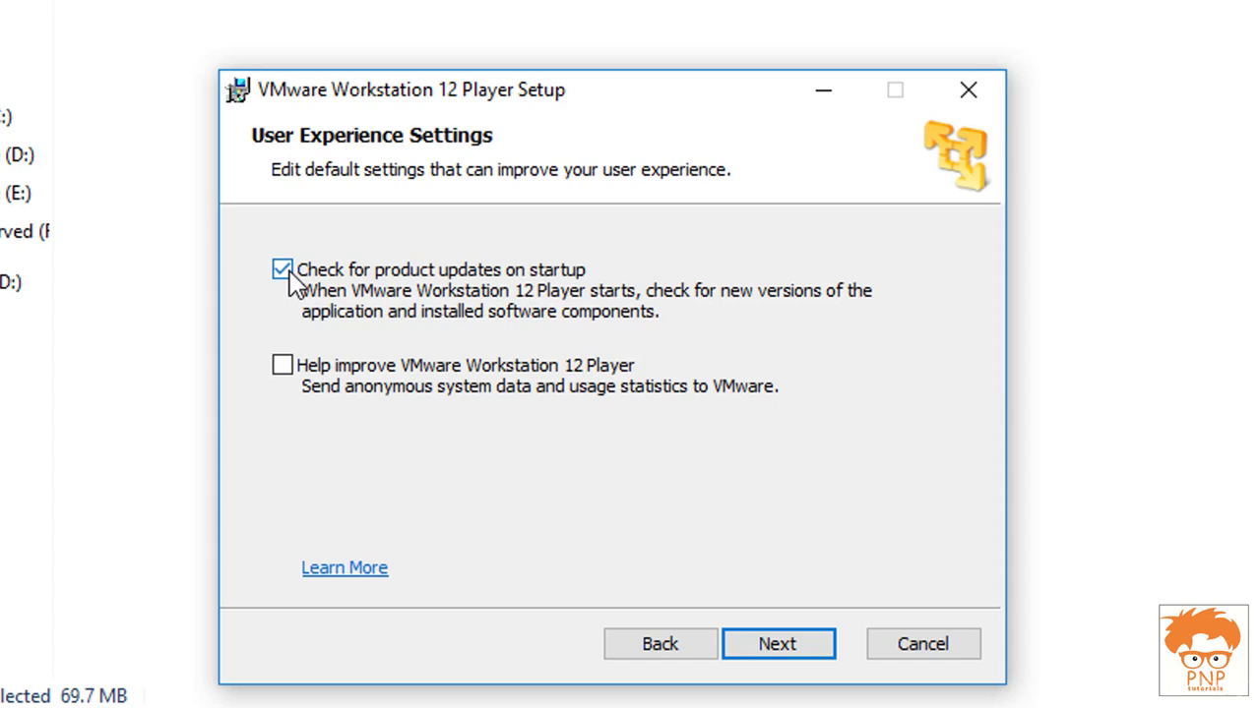
left_click(395, 270)
left_click(777, 664)
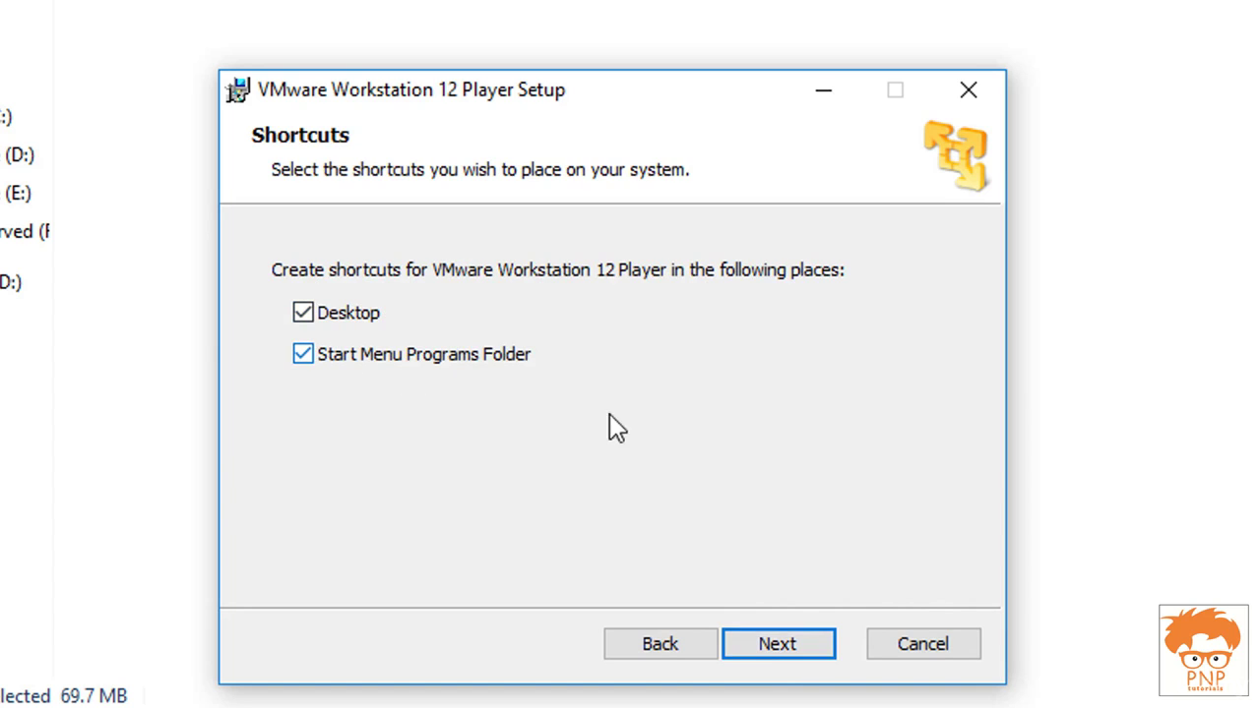
left_click(783, 661)
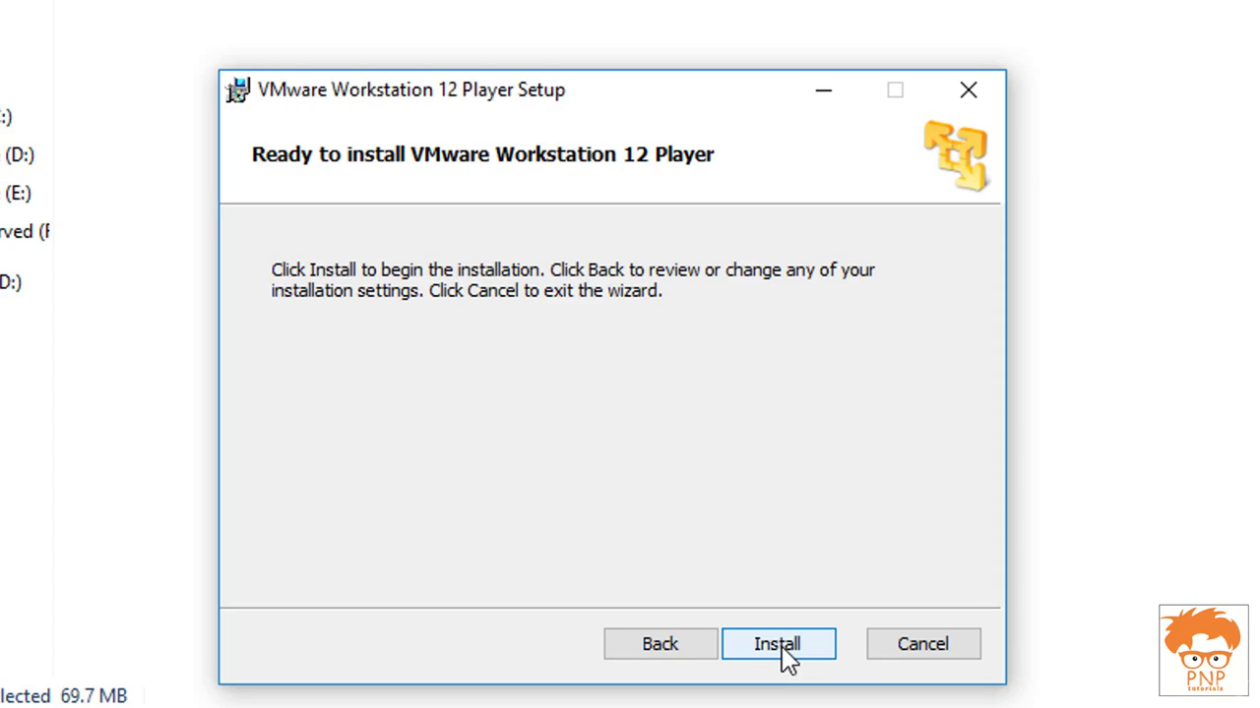
Install VMware Workstation 12 Player and finish the setup wizard
left_click(785, 655)
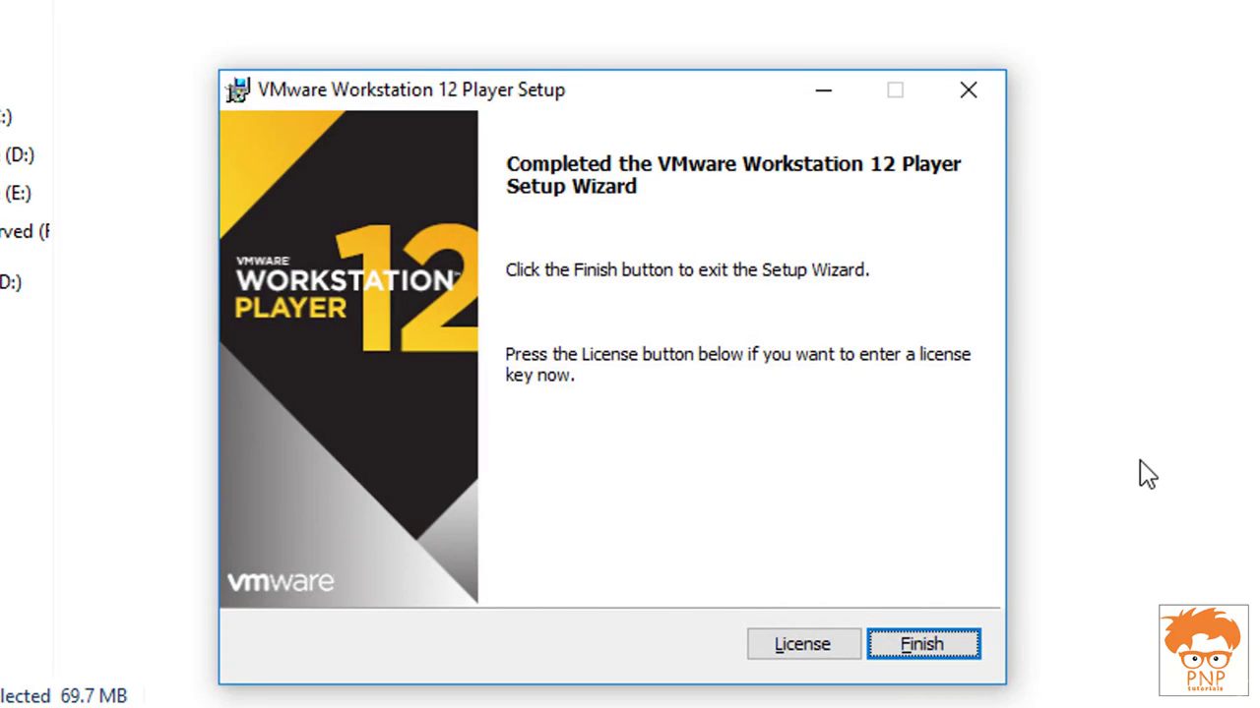
left_click(953, 654)
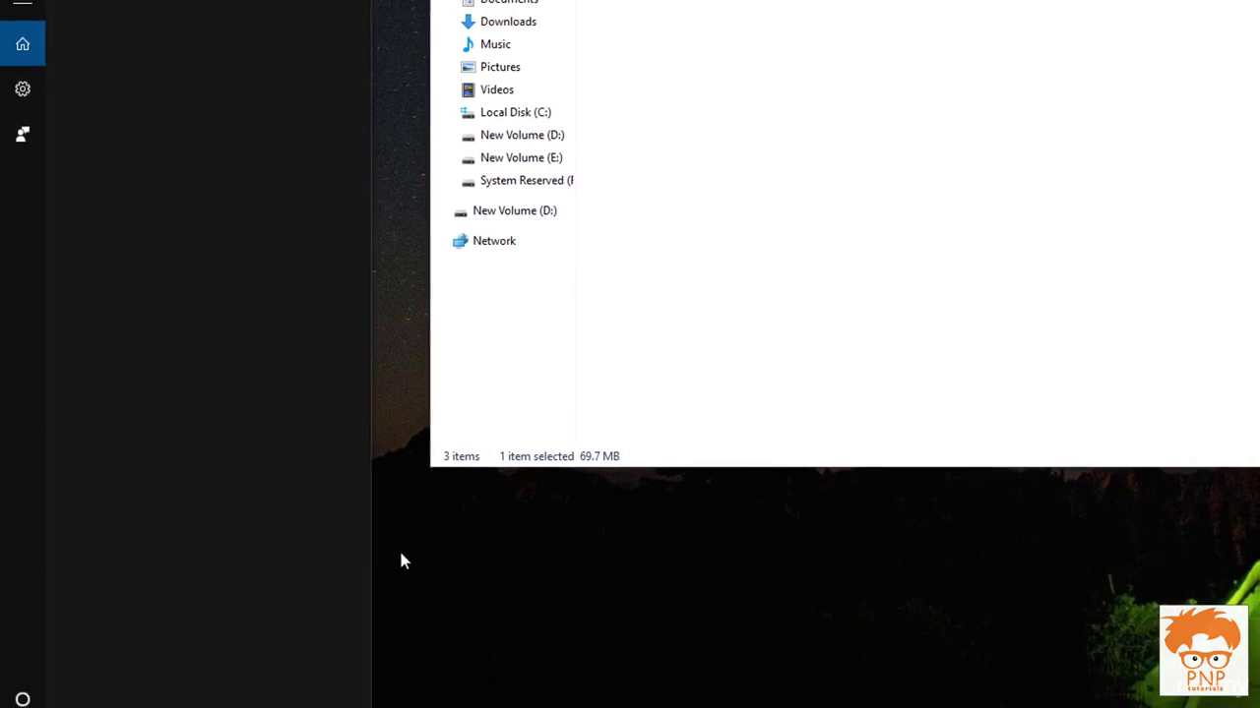
Launch VMware Workstation 12 Player from the desktop and start a new virtual machine
left_click(133, 420)
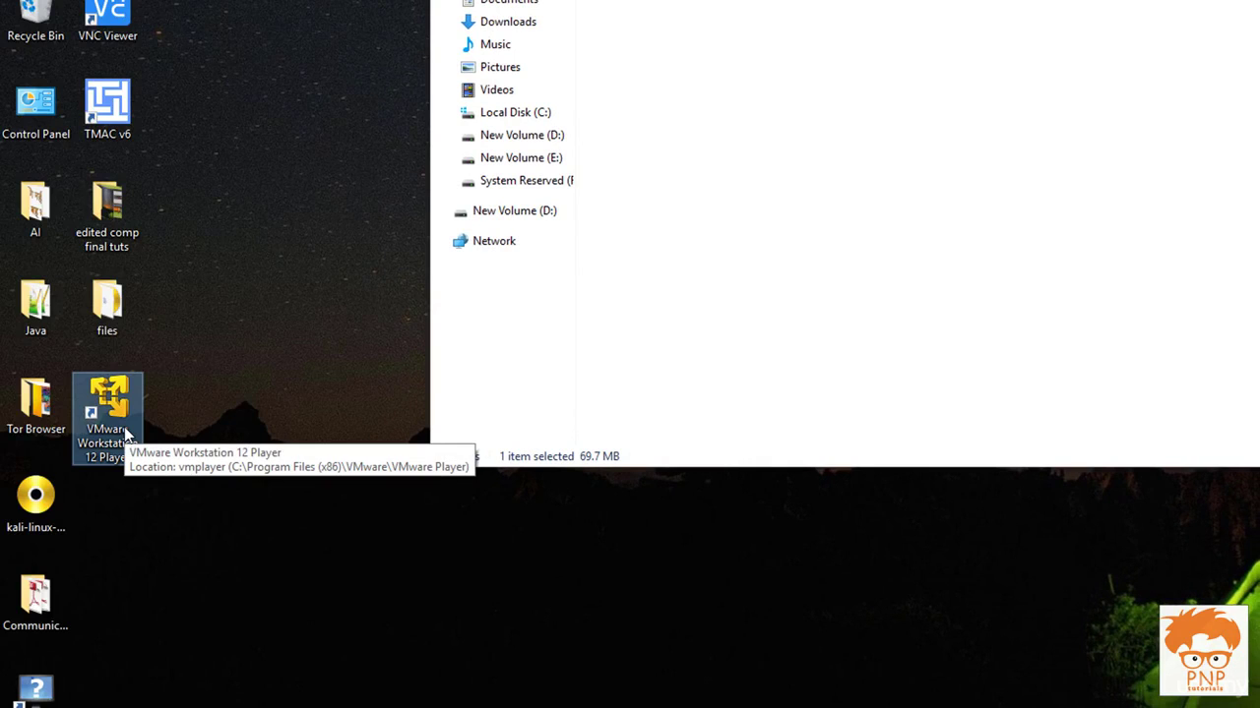
double_click(126, 433)
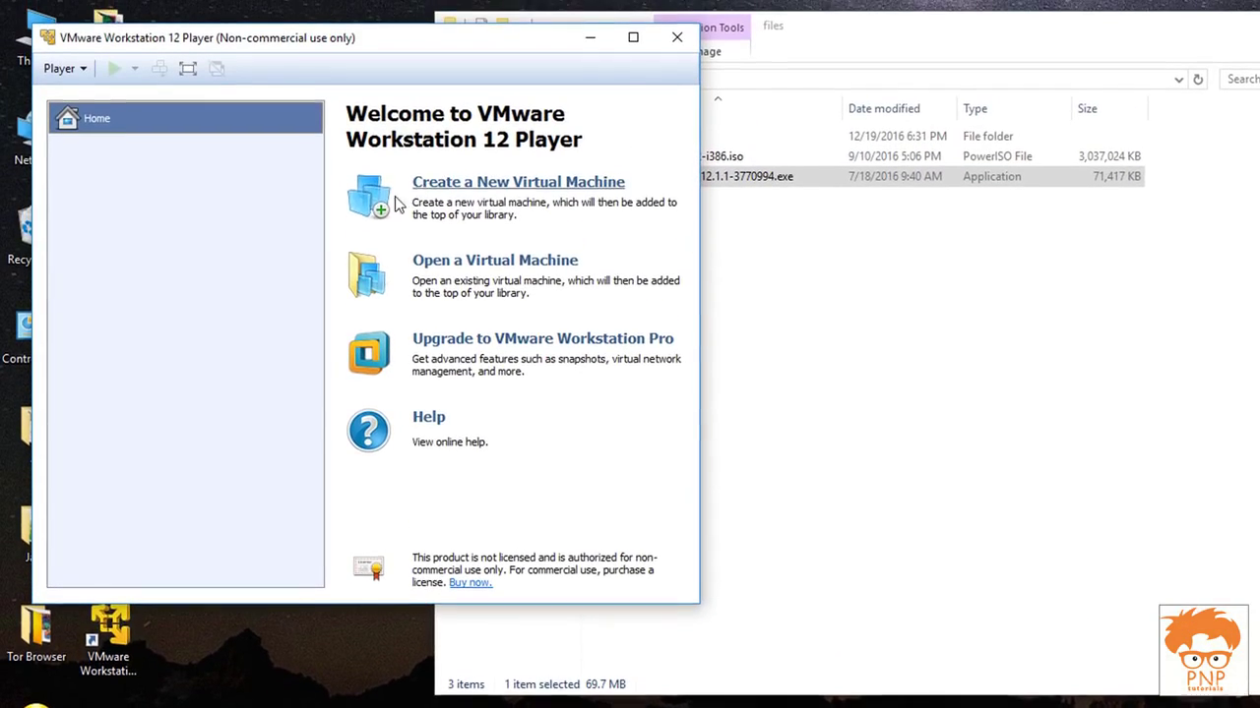
left_click_drag(522, 44, 1151, 213)
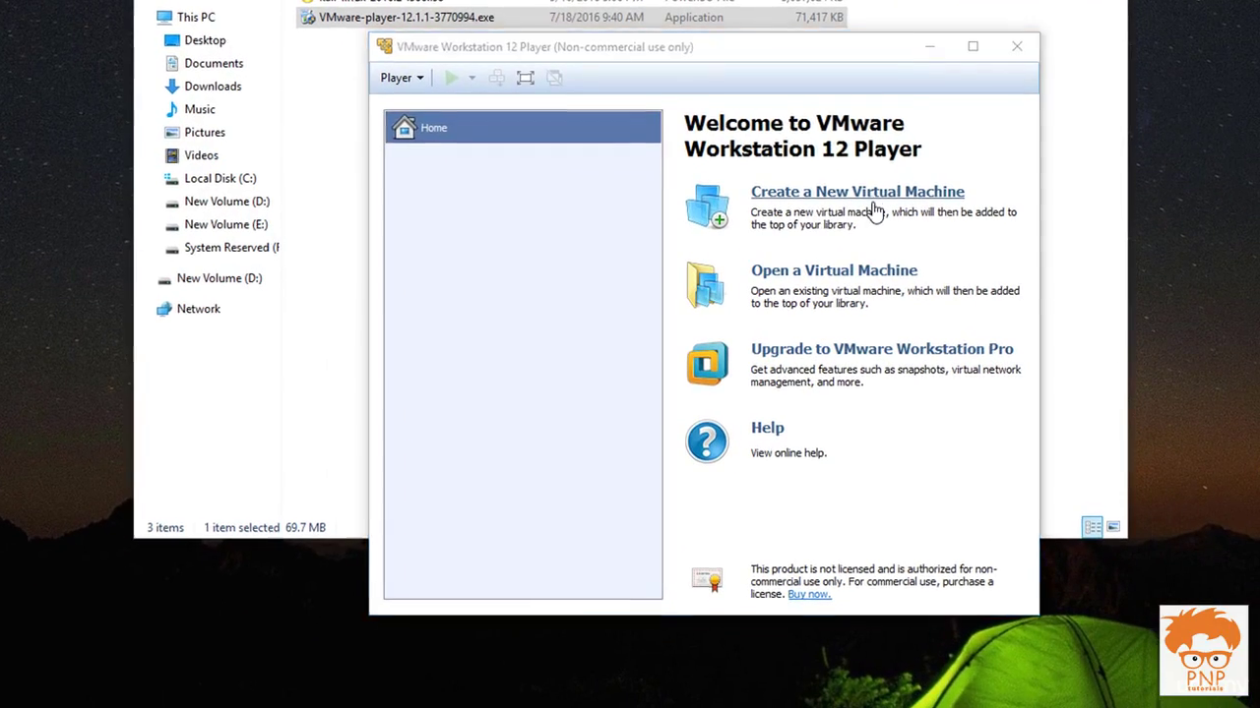
left_click(873, 203)
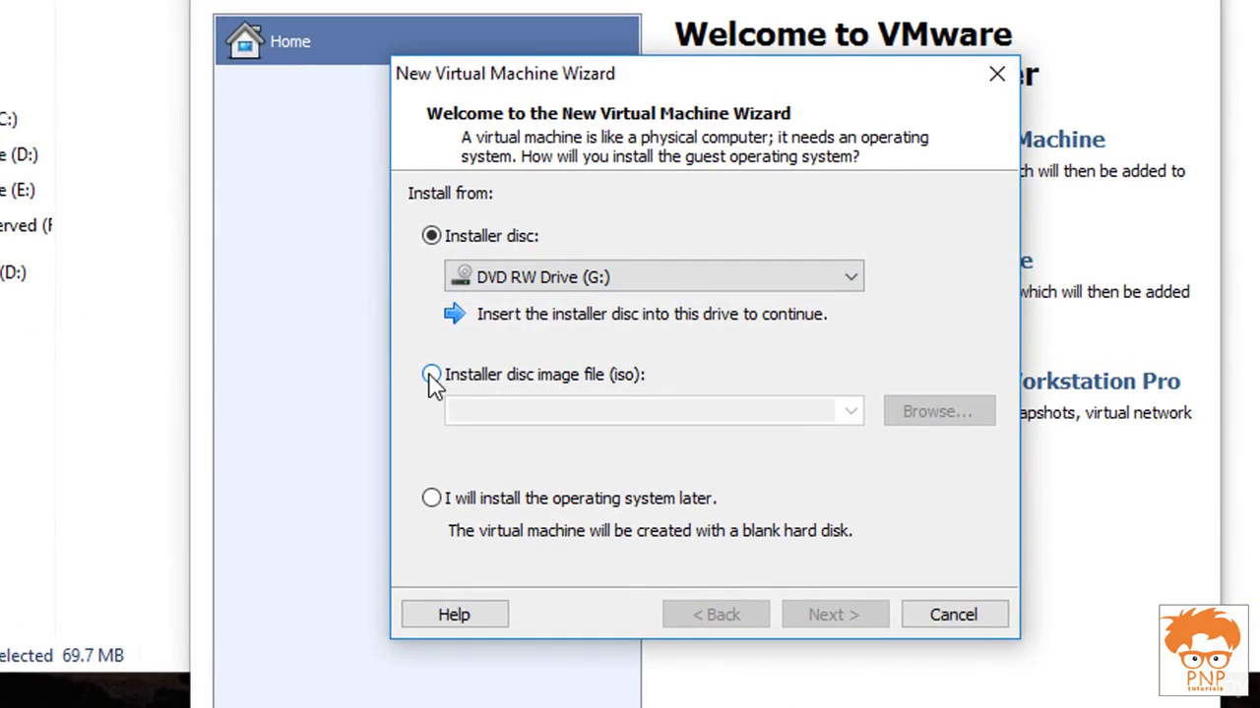
Use kali-linux-2016.2-i386.iso from Desktop\files as the installer disc image
left_click(431, 375)
left_click(622, 410)
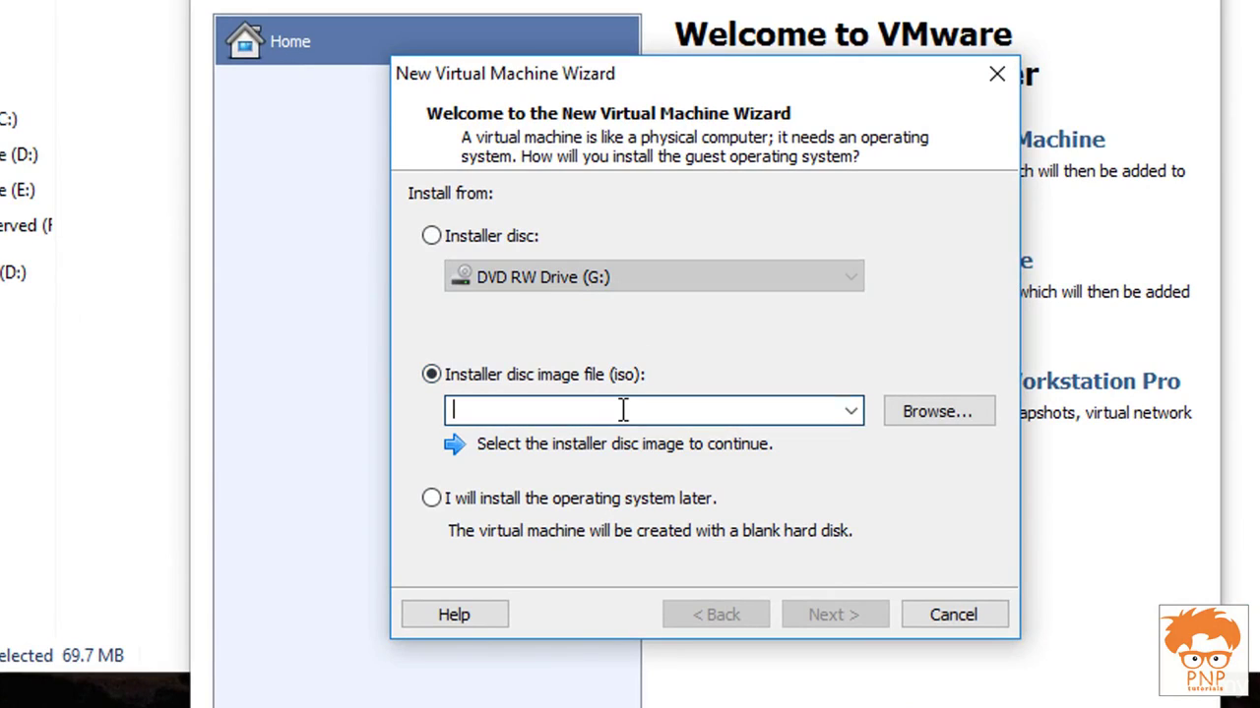
left_click(935, 412)
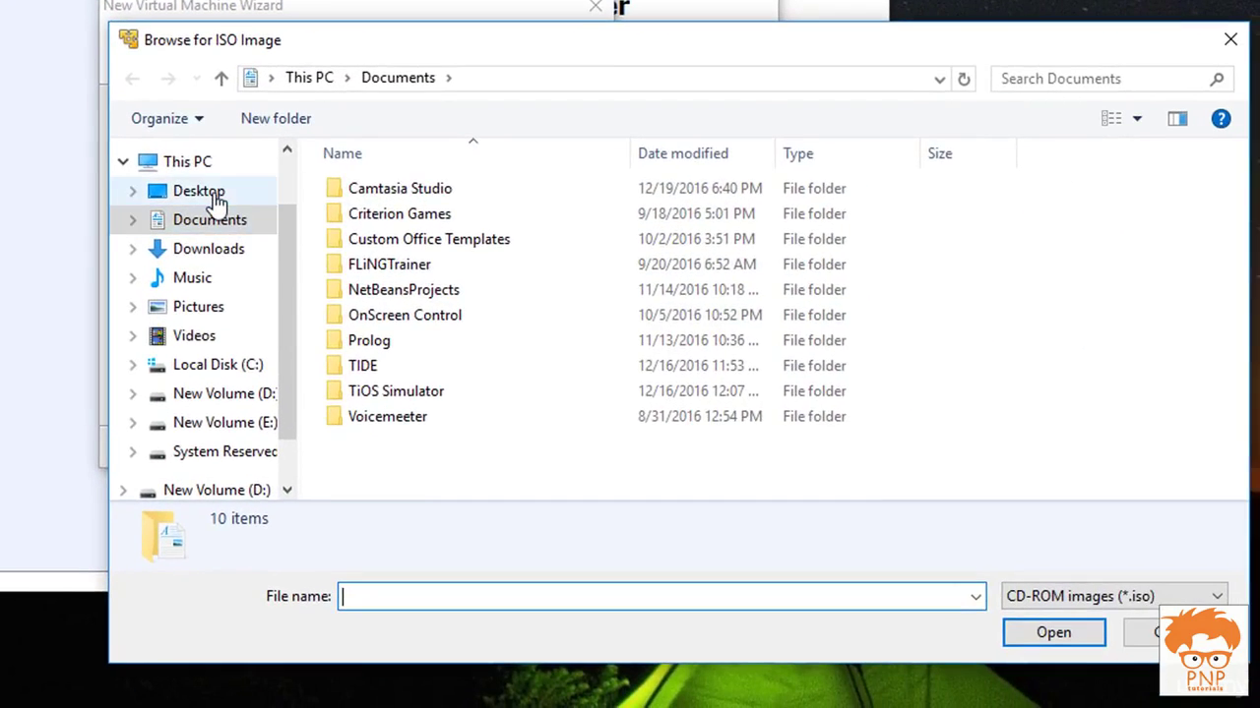
left_click(207, 193)
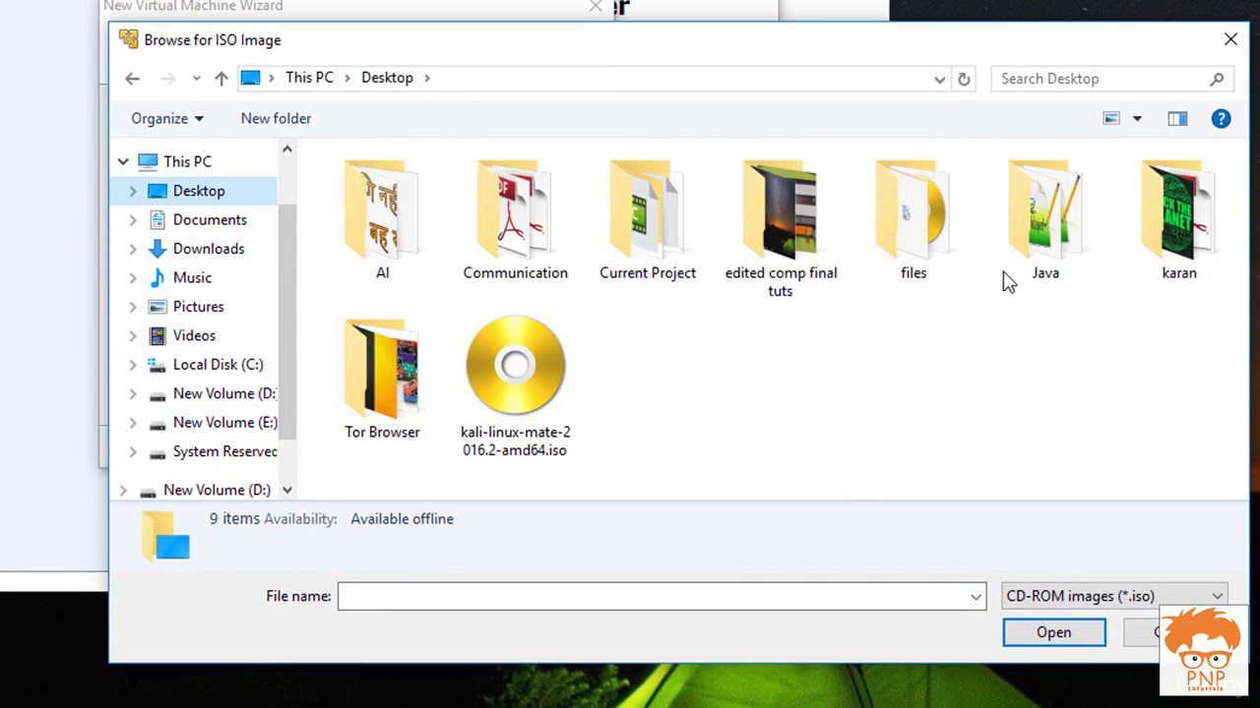
double_click(915, 232)
left_click(420, 225)
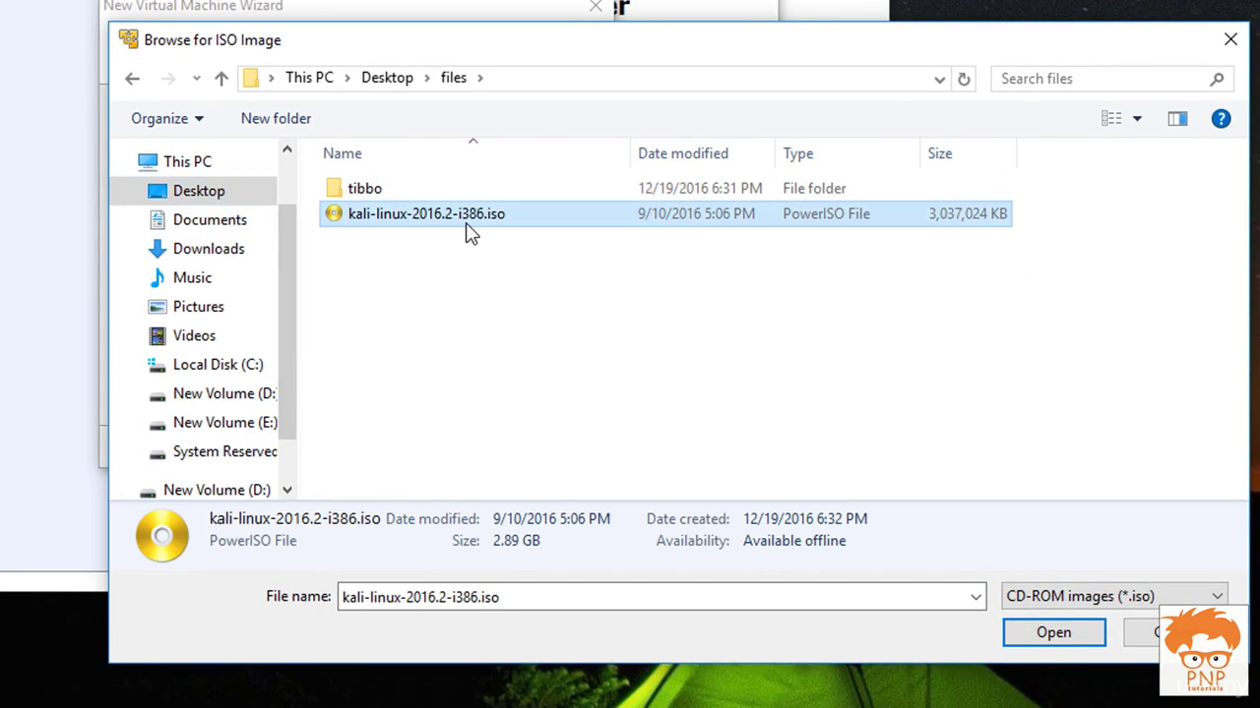
left_click(1053, 632)
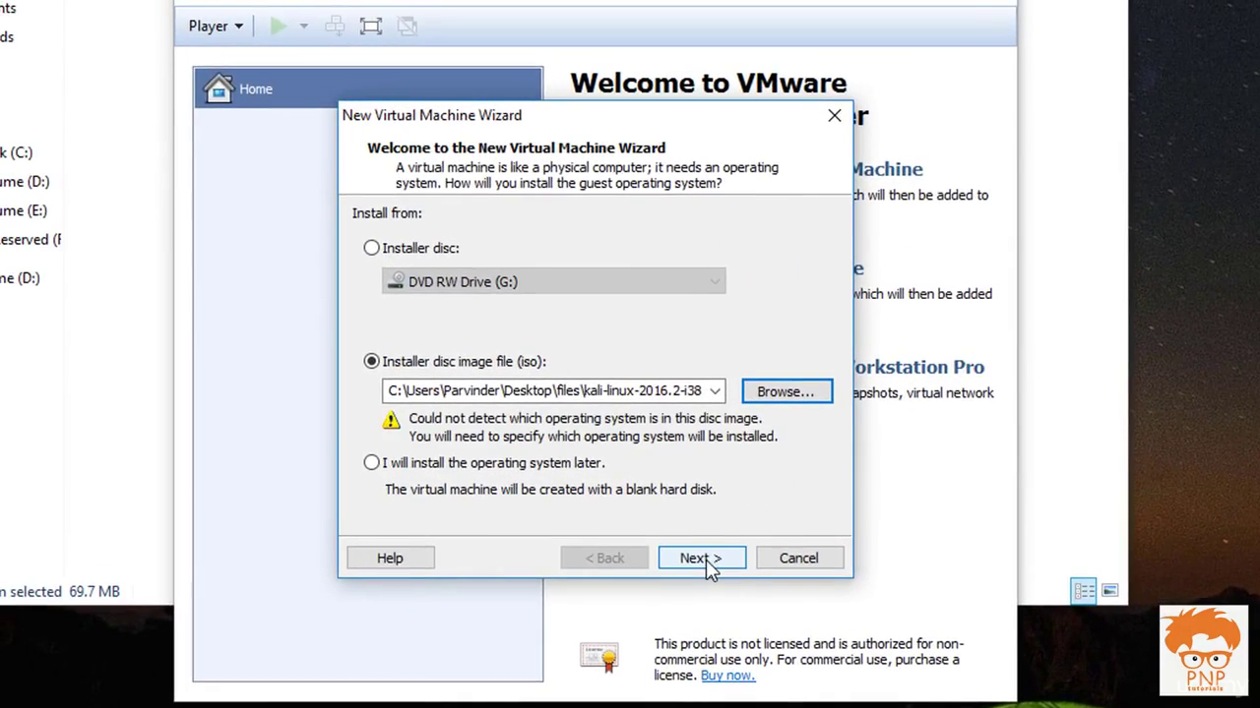
Set the guest operating system to Linux, version Debian 8.x
left_click(473, 454)
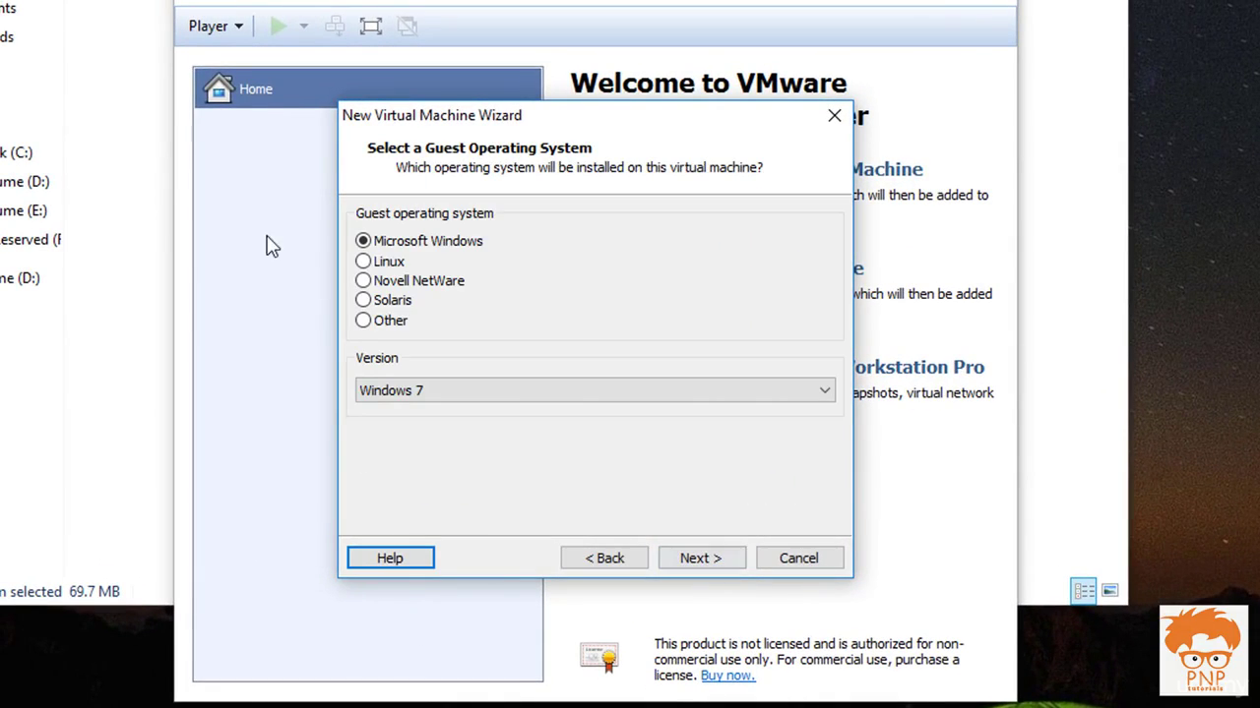
left_click(405, 264)
left_click(499, 390)
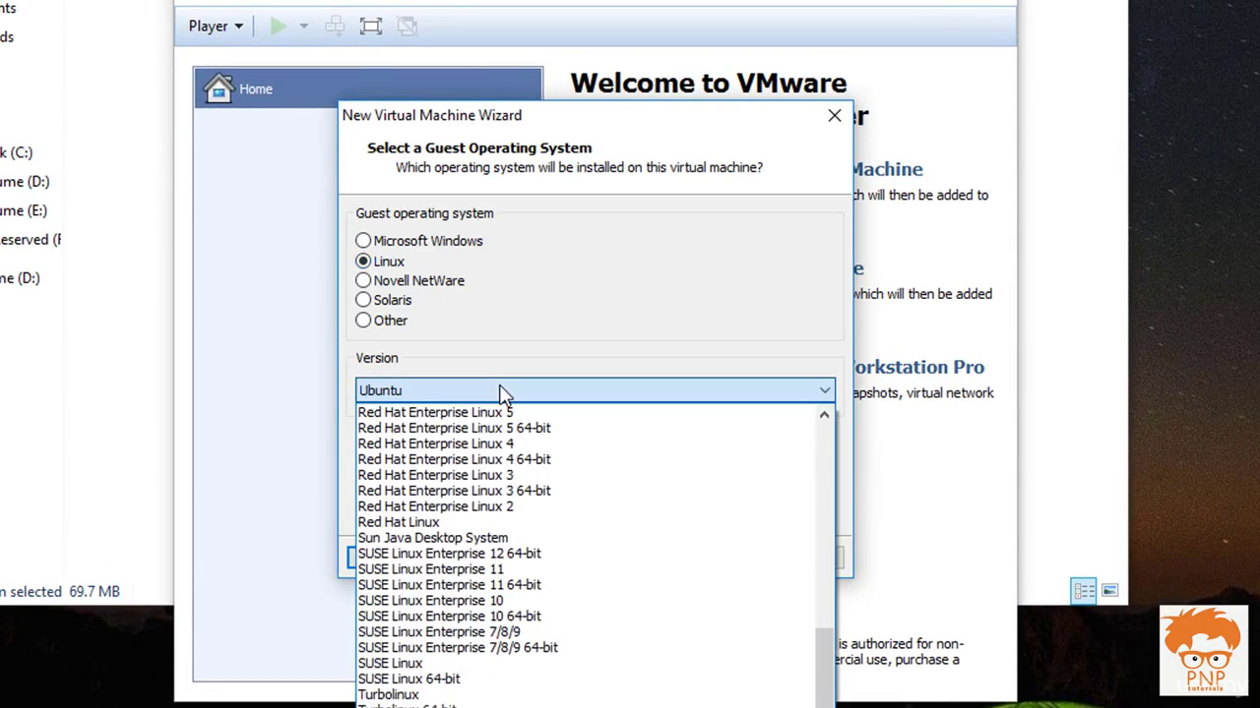
scroll(501, 588, "up", 8)
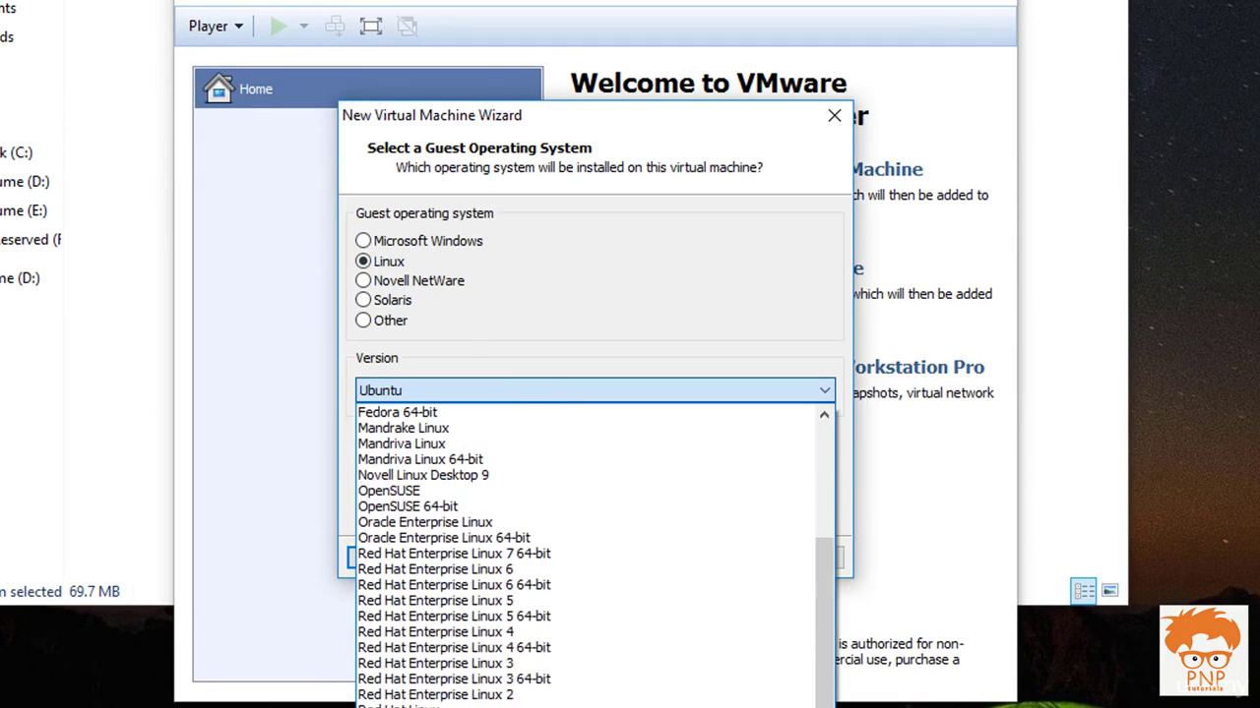
left_click(445, 458)
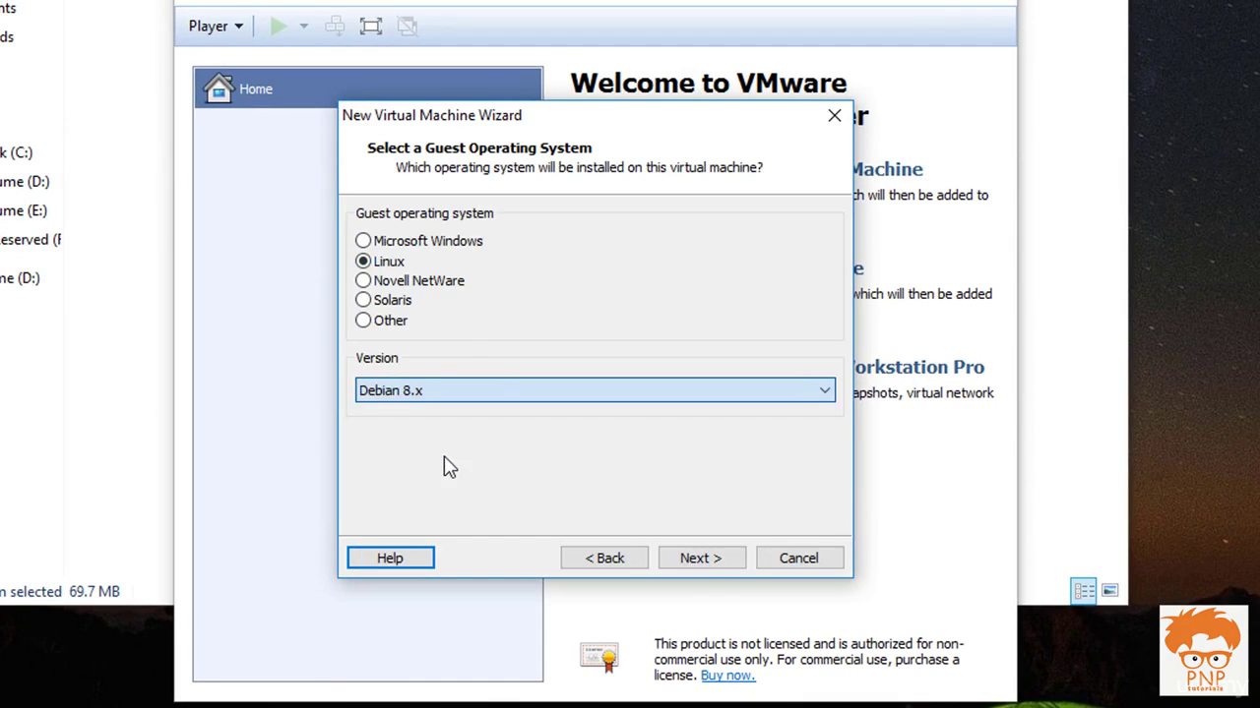
Name the VM 'Klai-Linux-2016.2', give it a 25 GB single-file disk, and finish
left_click(696, 558)
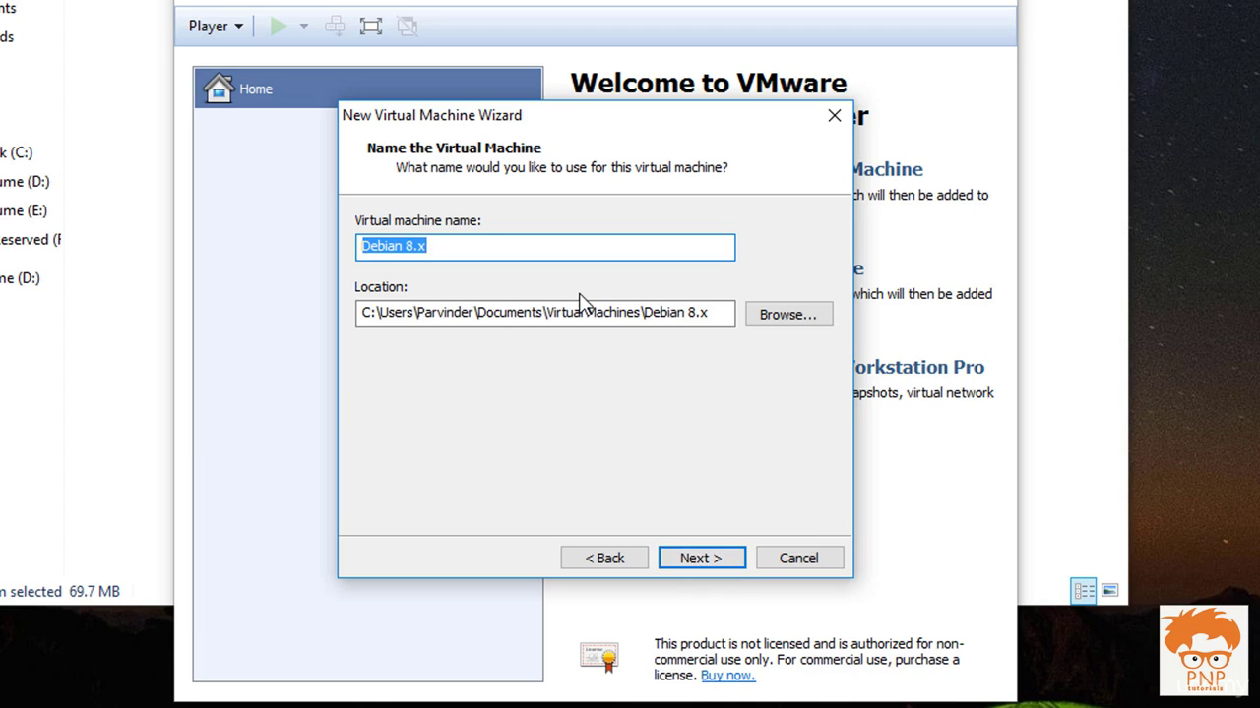
type("Kla")
type("i-Linux-201")
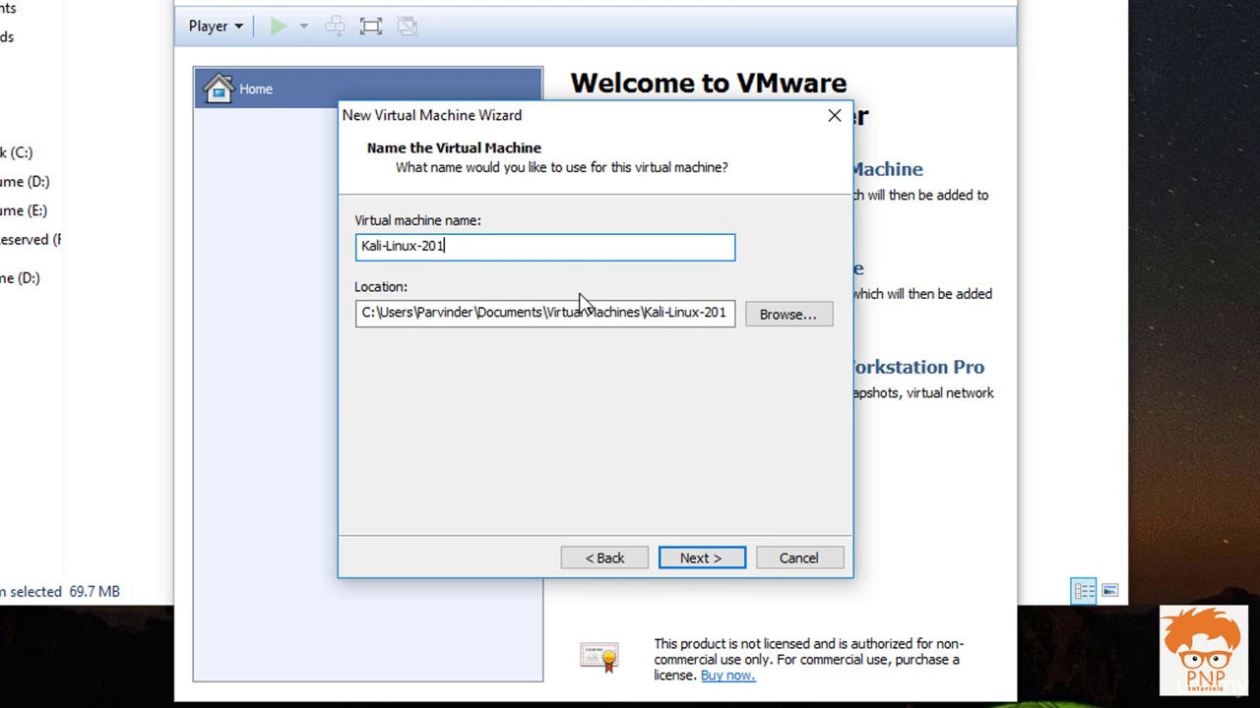
type("6.2")
key("Return")
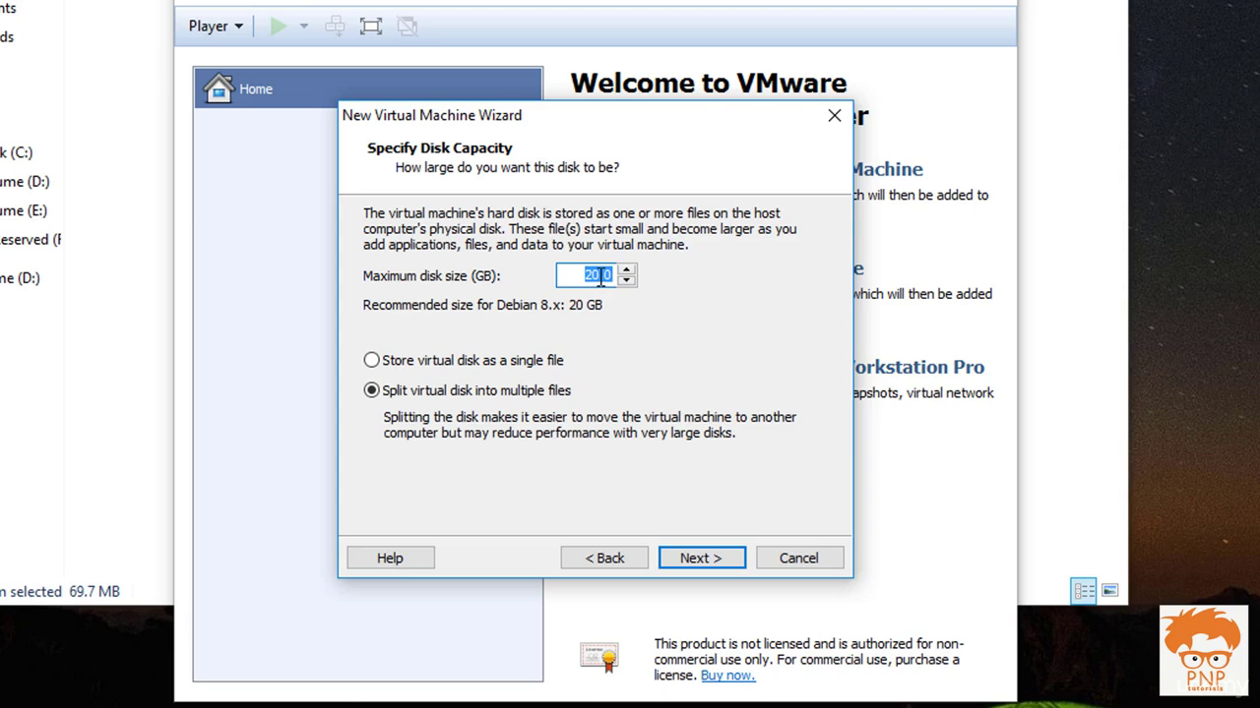
type("25")
left_click(495, 364)
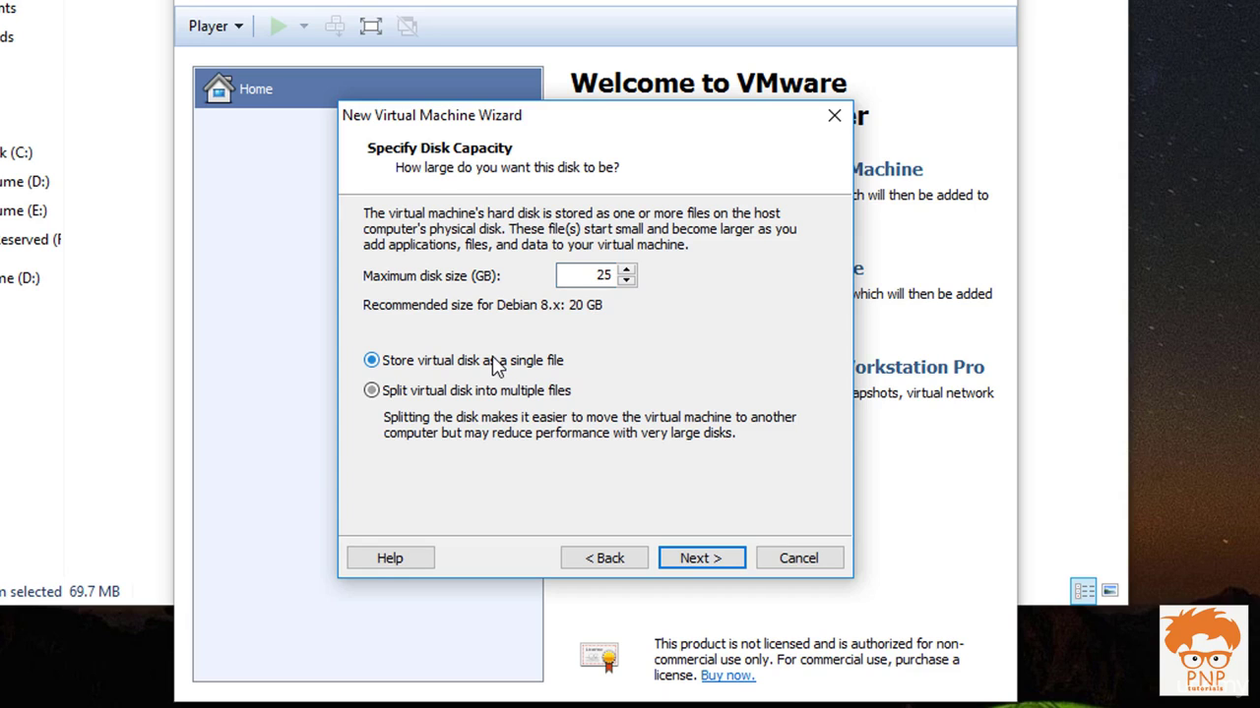
left_click(695, 560)
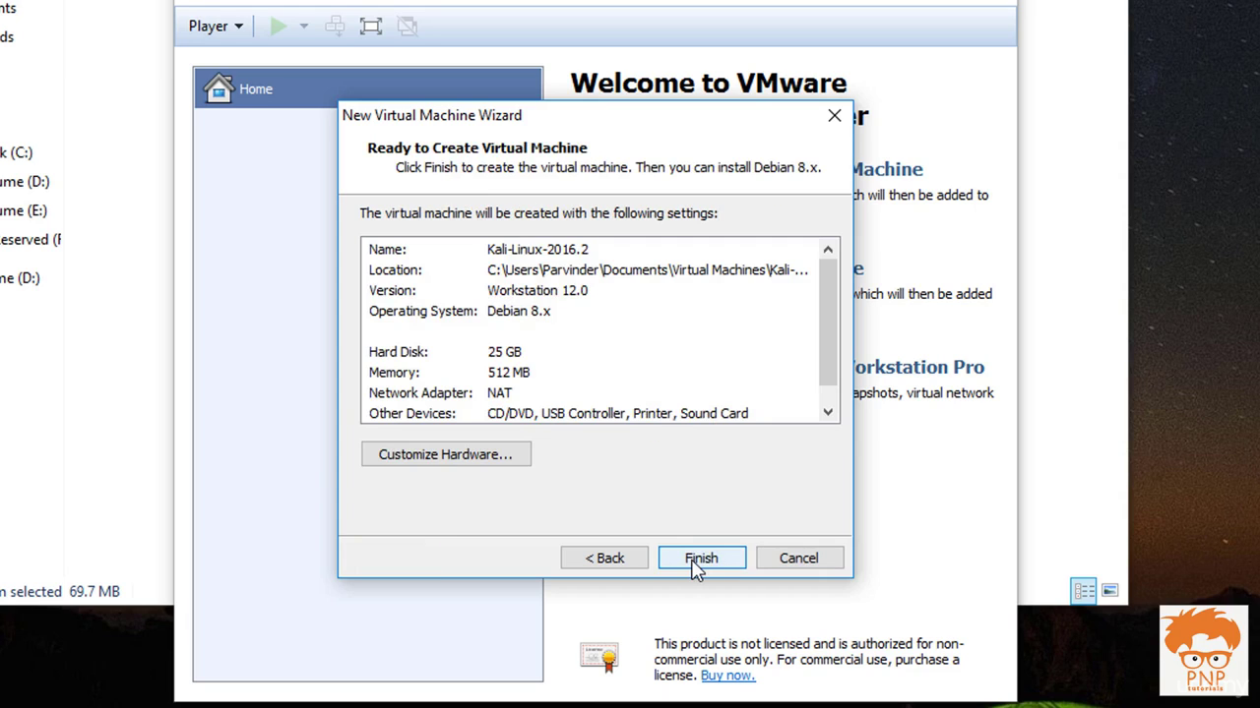
left_click(697, 561)
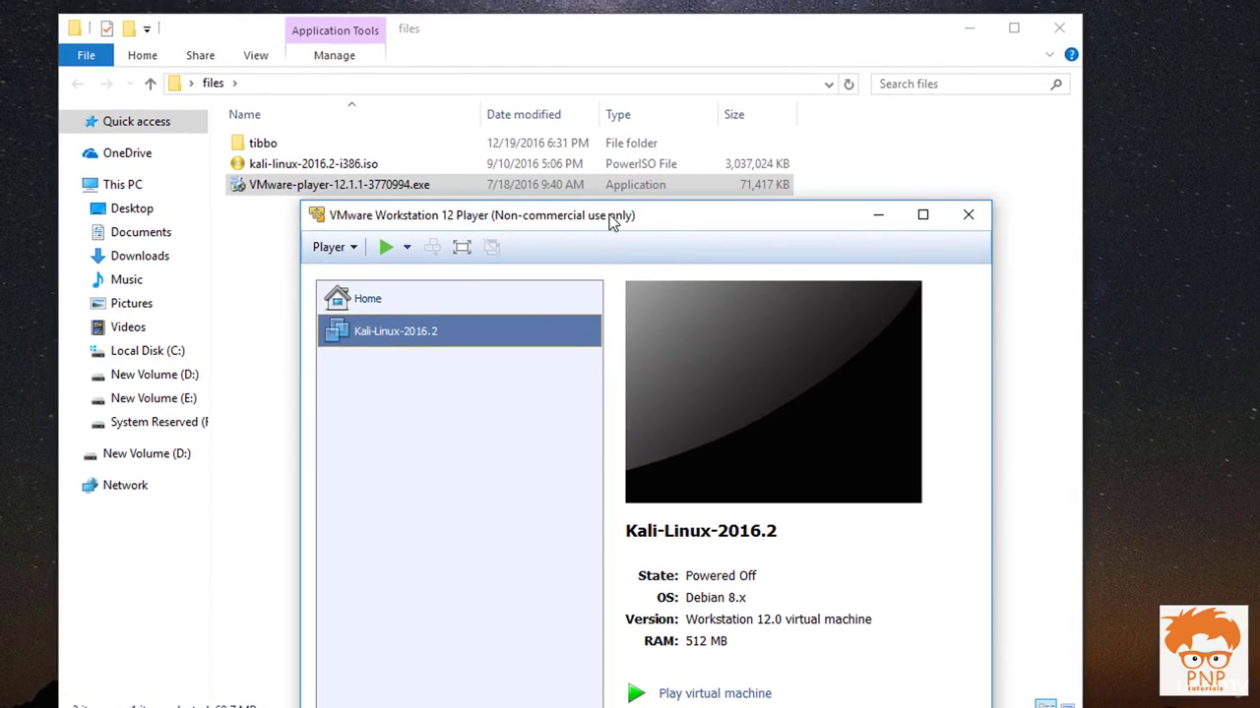
Refresh the files folder, power on Kali-Linux-2016.2, and close the File Explorer window
left_click_drag(610, 223, 844, 295)
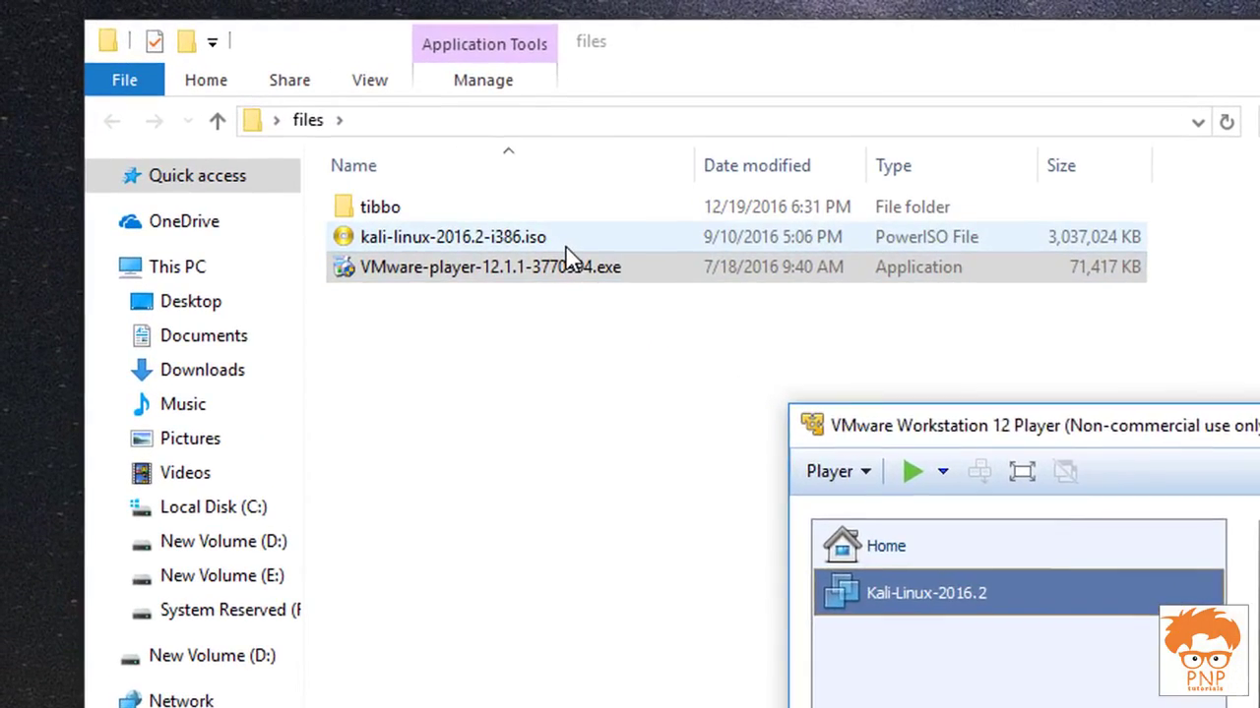
left_click(392, 169)
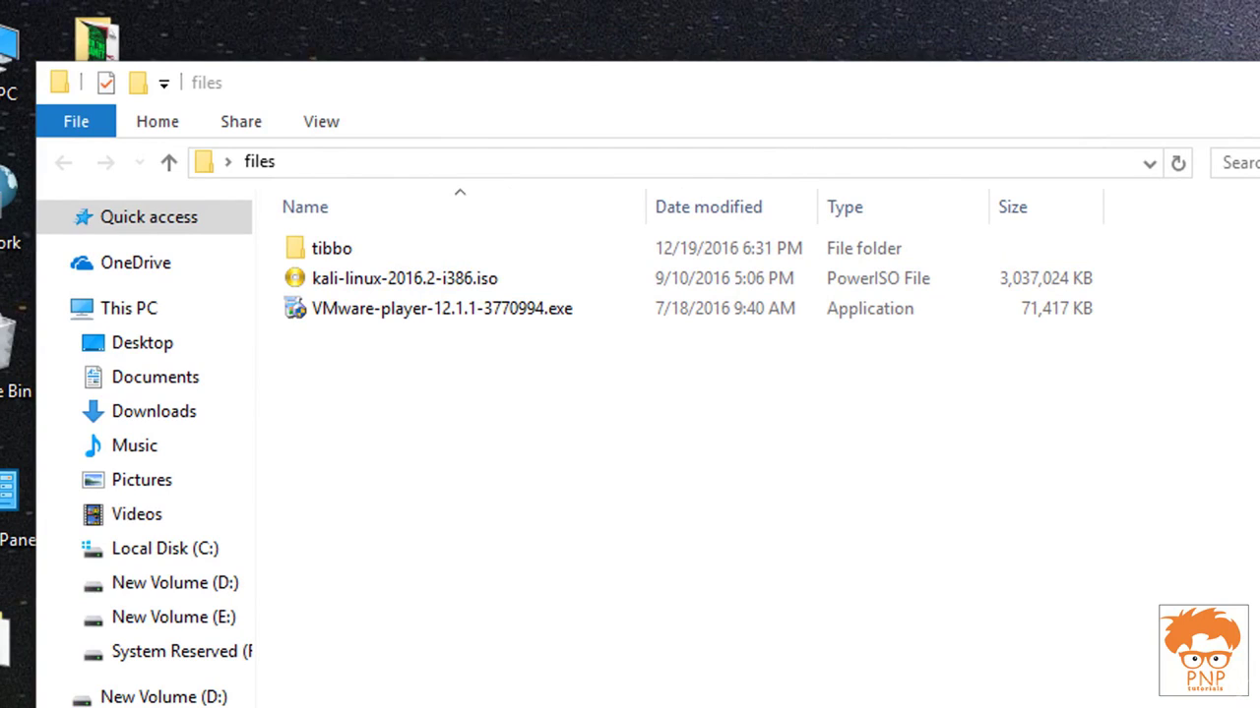
left_click(695, 292)
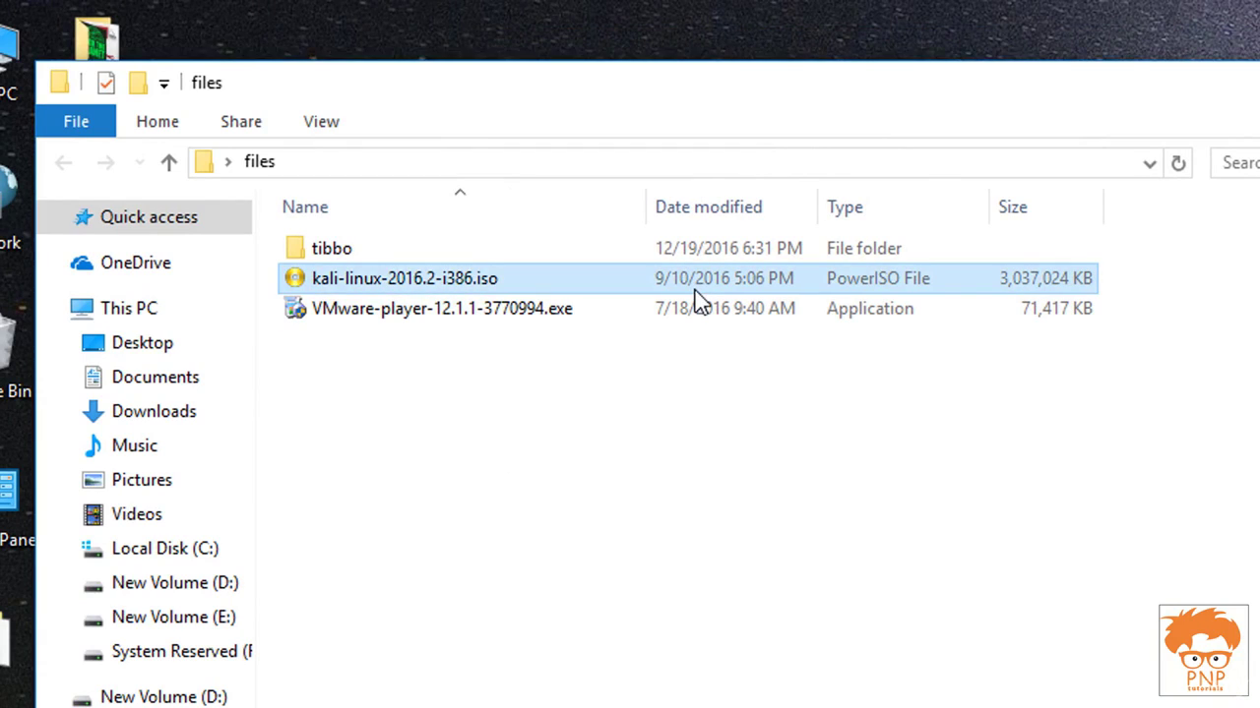
left_click(750, 412)
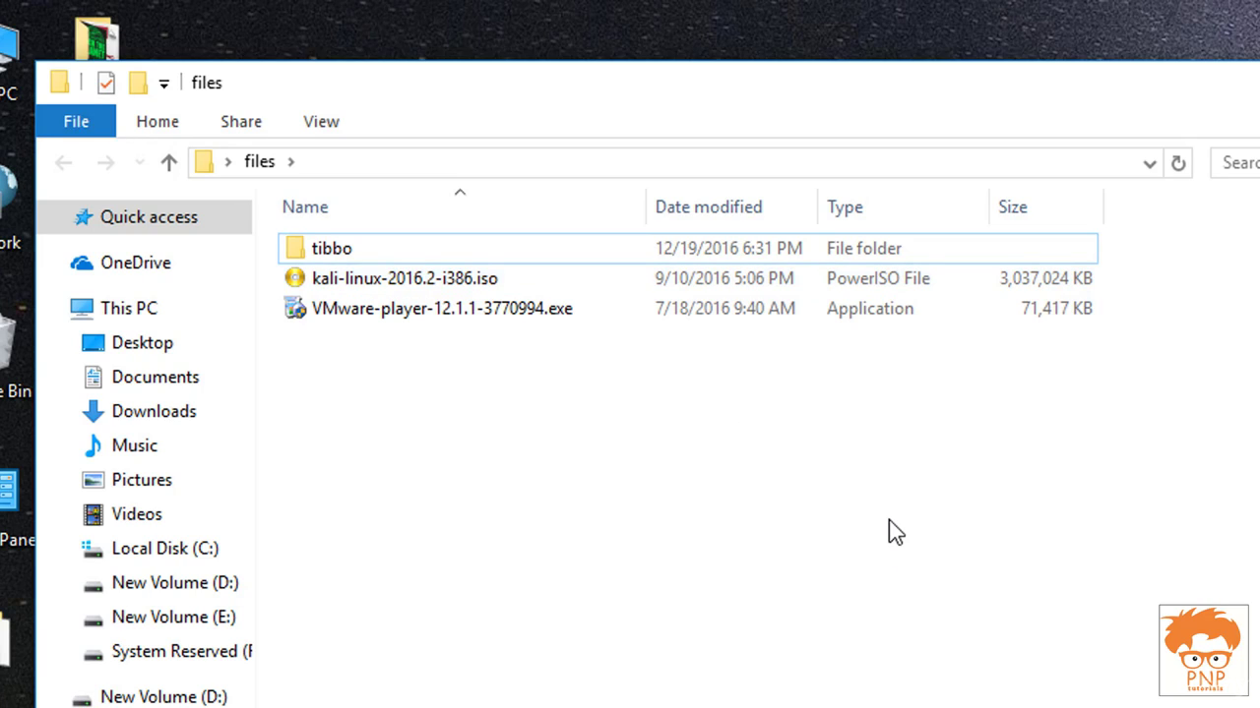
right_click(888, 519)
left_click(949, 630)
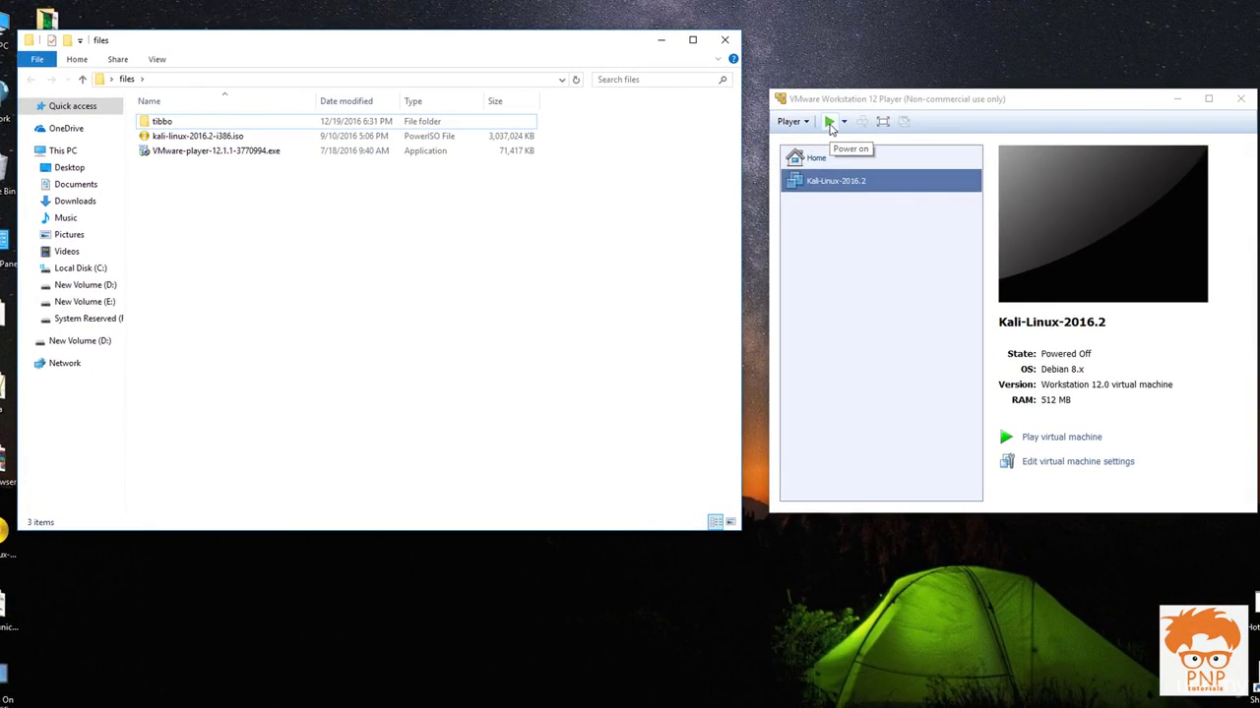
left_click(830, 122)
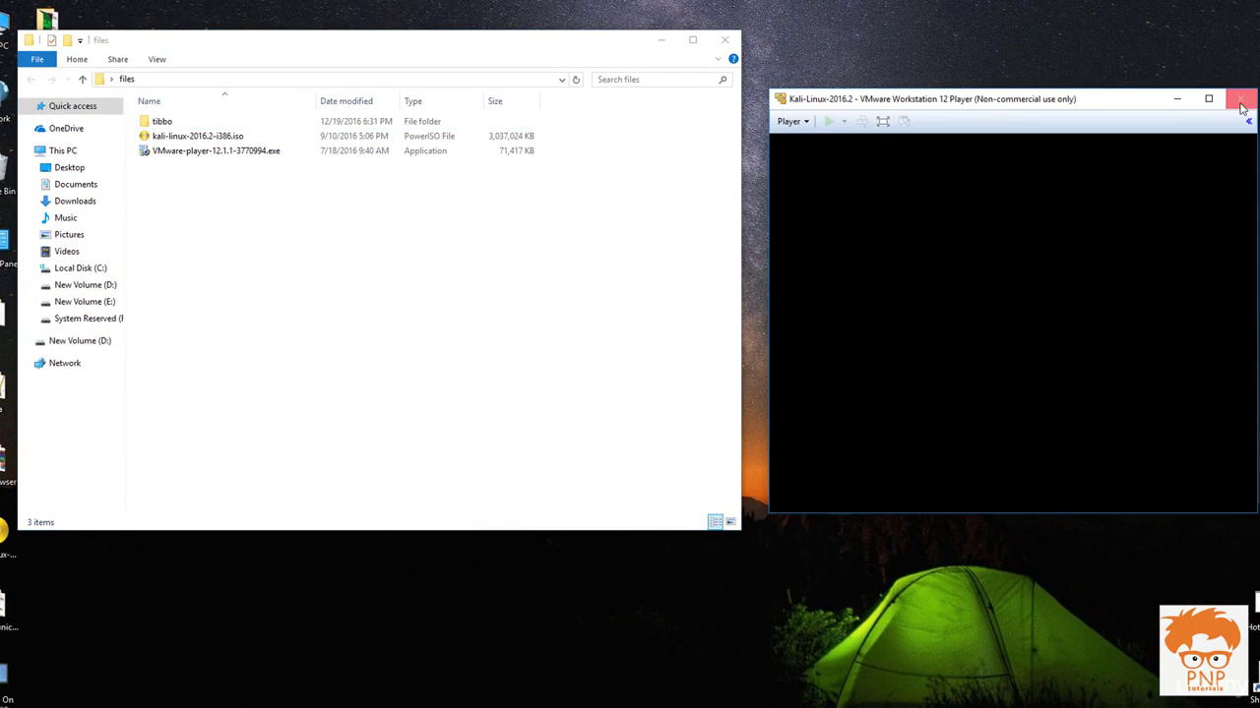
left_click(724, 40)
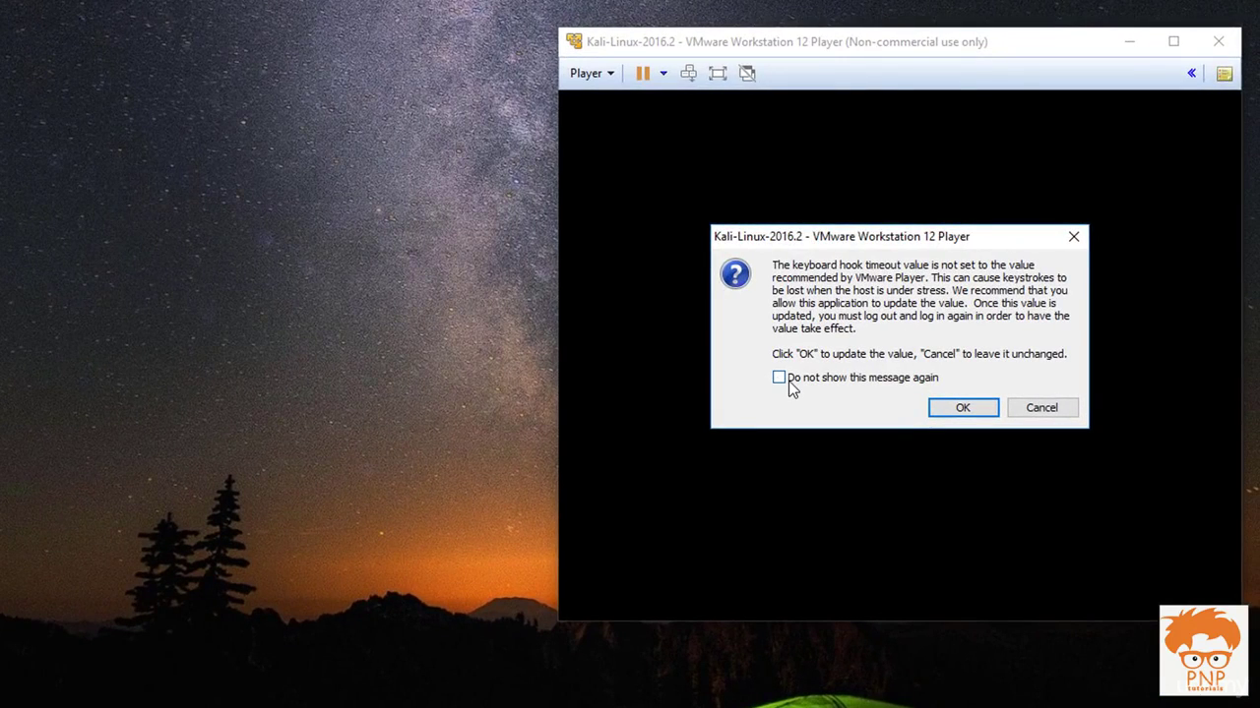
Permanently dismiss the keyboard-hook warning and the removable devices hint
left_click(778, 379)
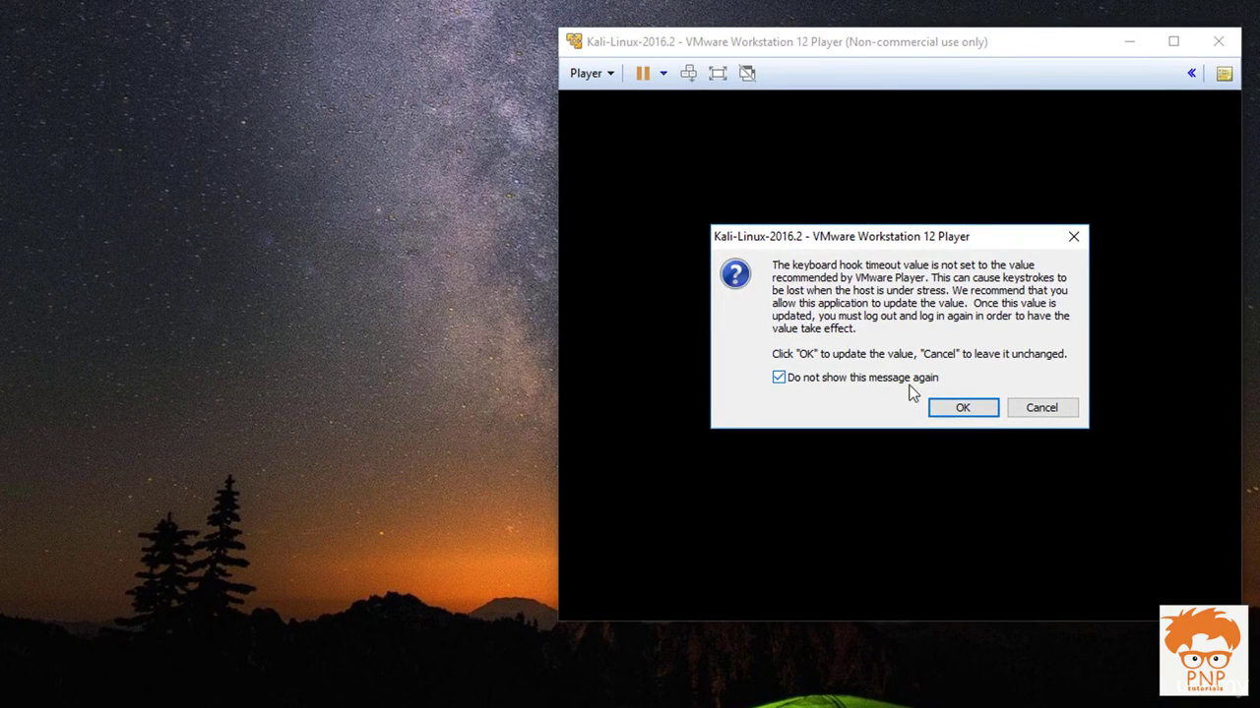
left_click(978, 411)
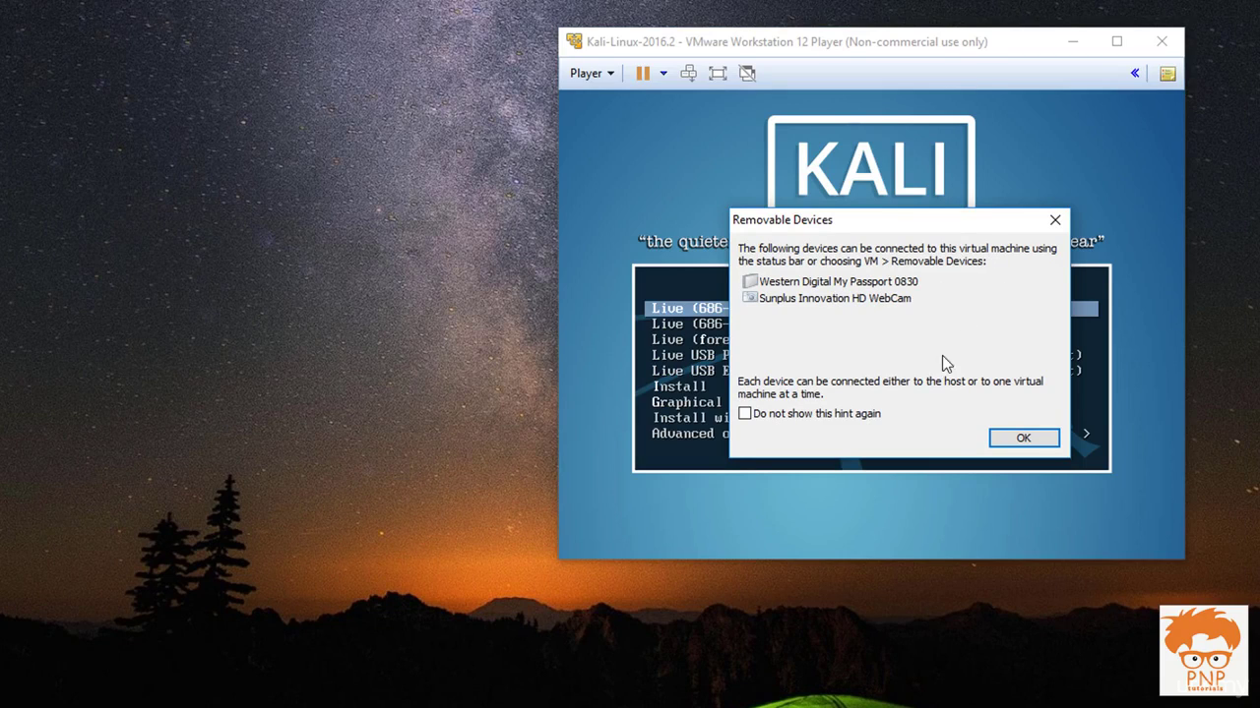
left_click(809, 418)
left_click(1033, 440)
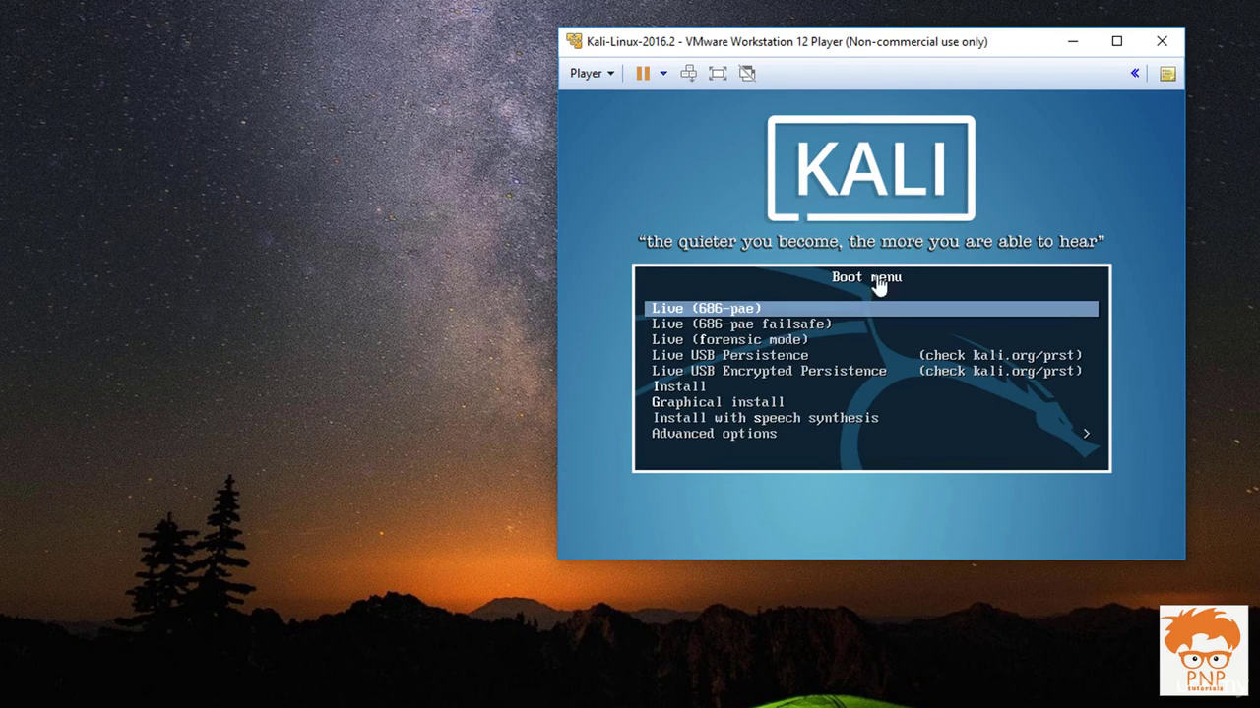
Boot the Kali VM's Graphical install entry from the boot menu
left_click(974, 175)
key("Down")
key("Down")
key("Down")
key("Down")
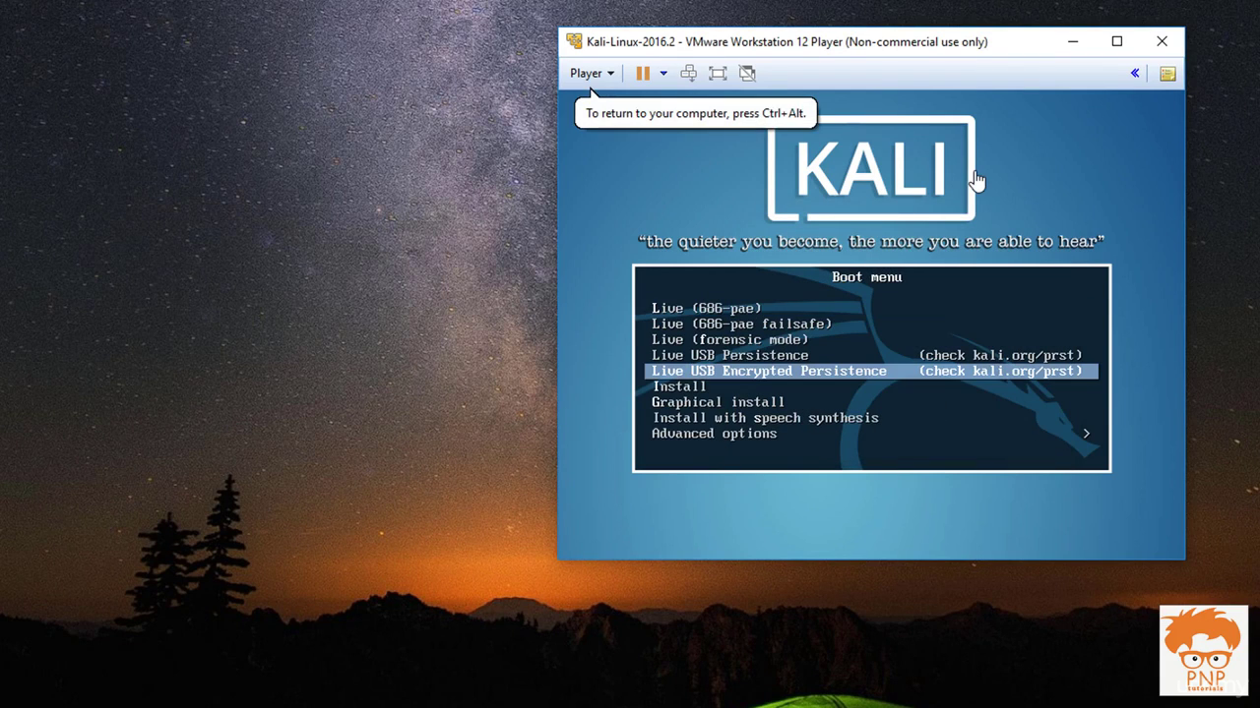
key("Down")
key("Down")
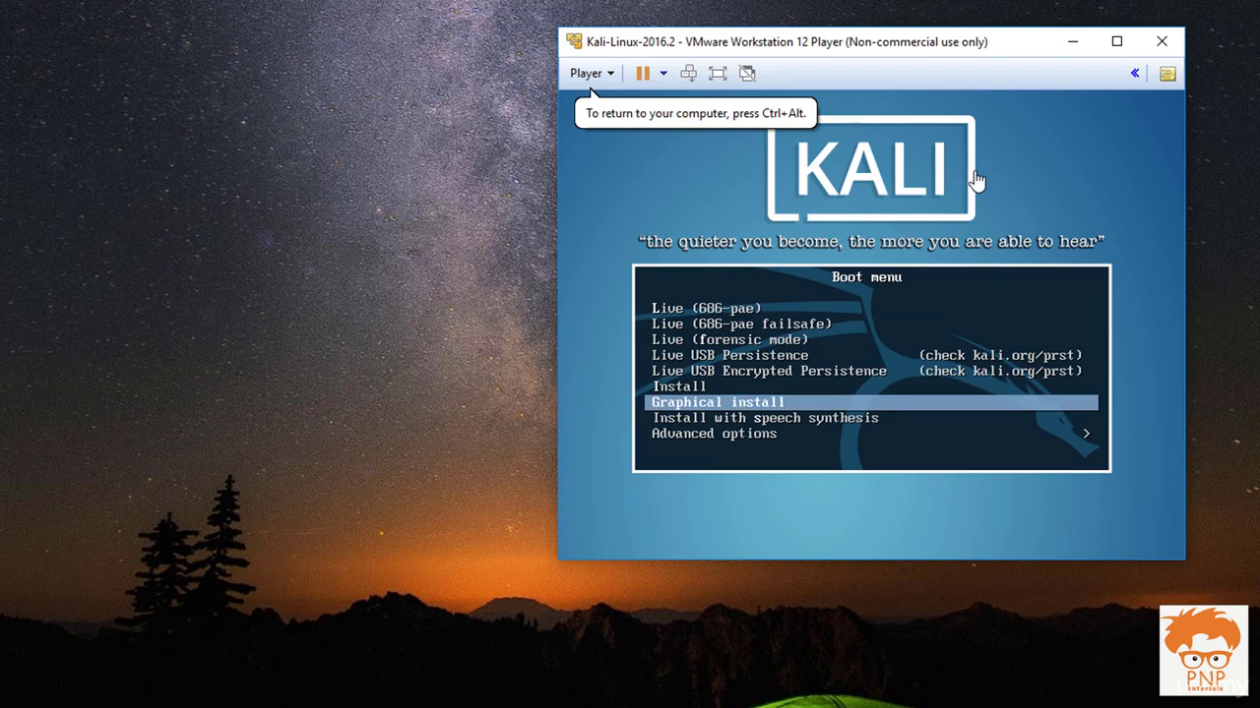
key("Return")
key("ctrl+alt")
left_click_drag(897, 41, 564, 32)
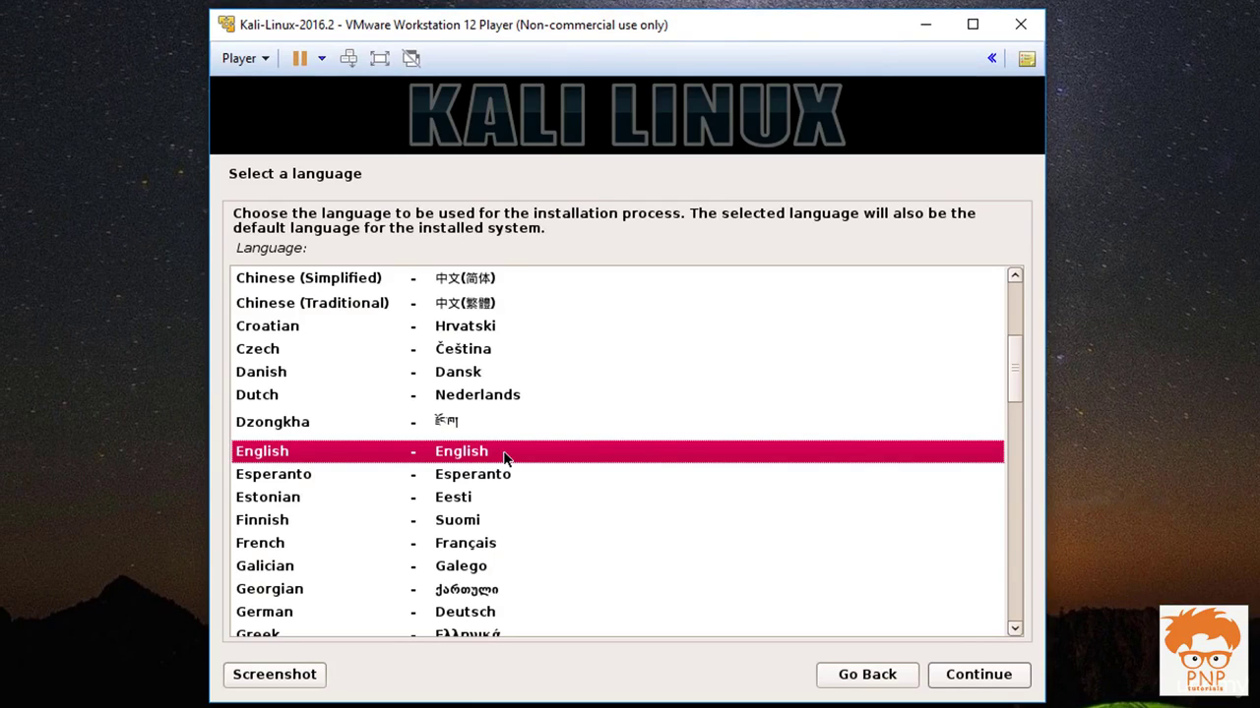
Choose English language, India location, and the American English keyboard layout
double_click(503, 452)
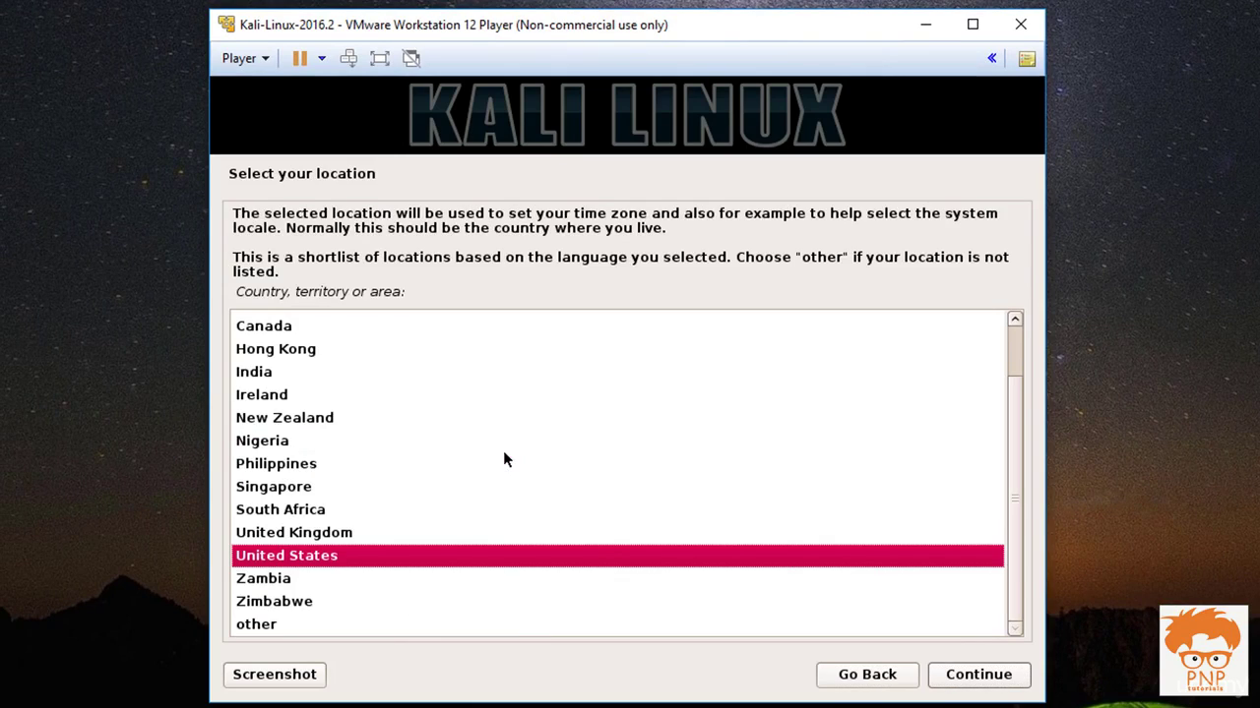
key("Up")
key("Up")
key("Up")
key("Up")
key("Up")
key("Up")
key("Up")
key("Up")
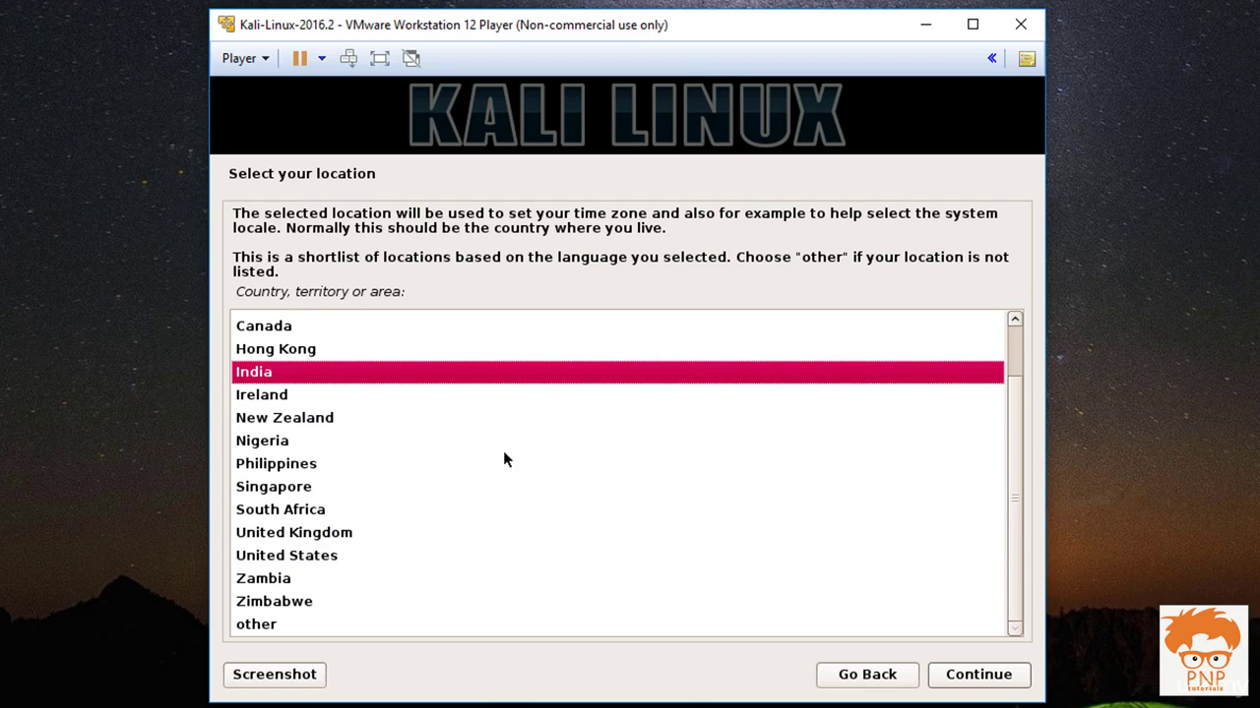
key("Return")
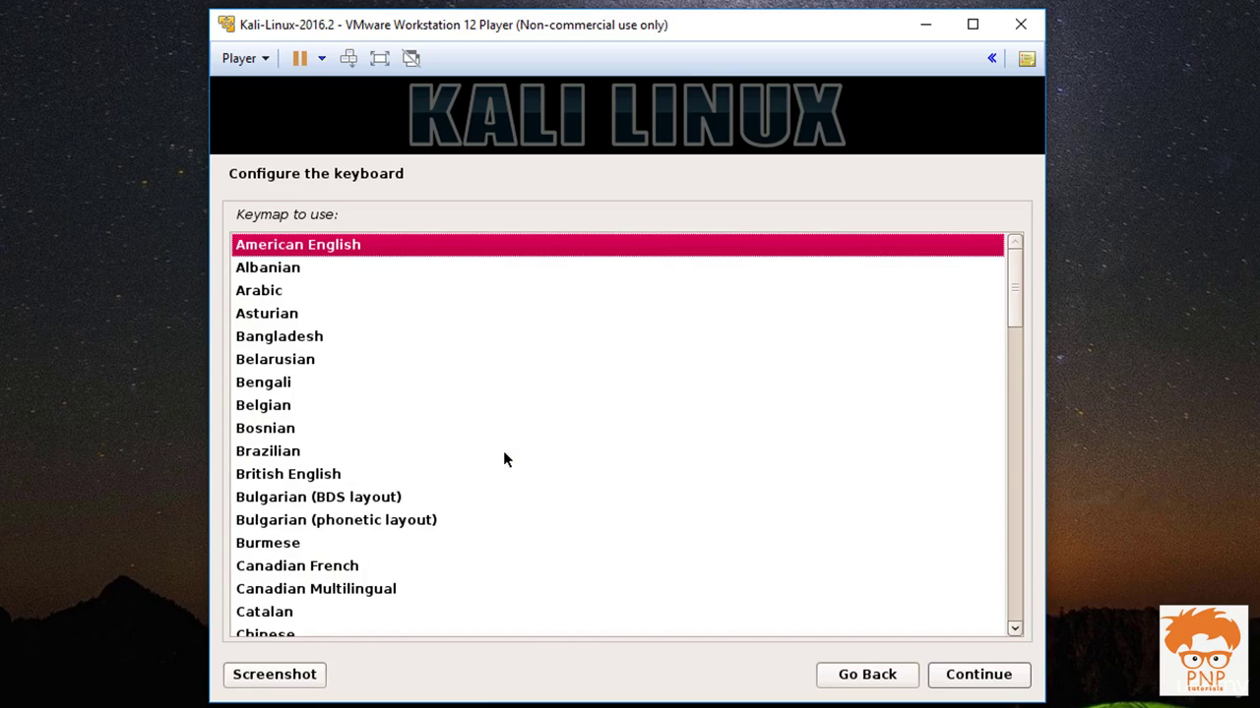
key("Return")
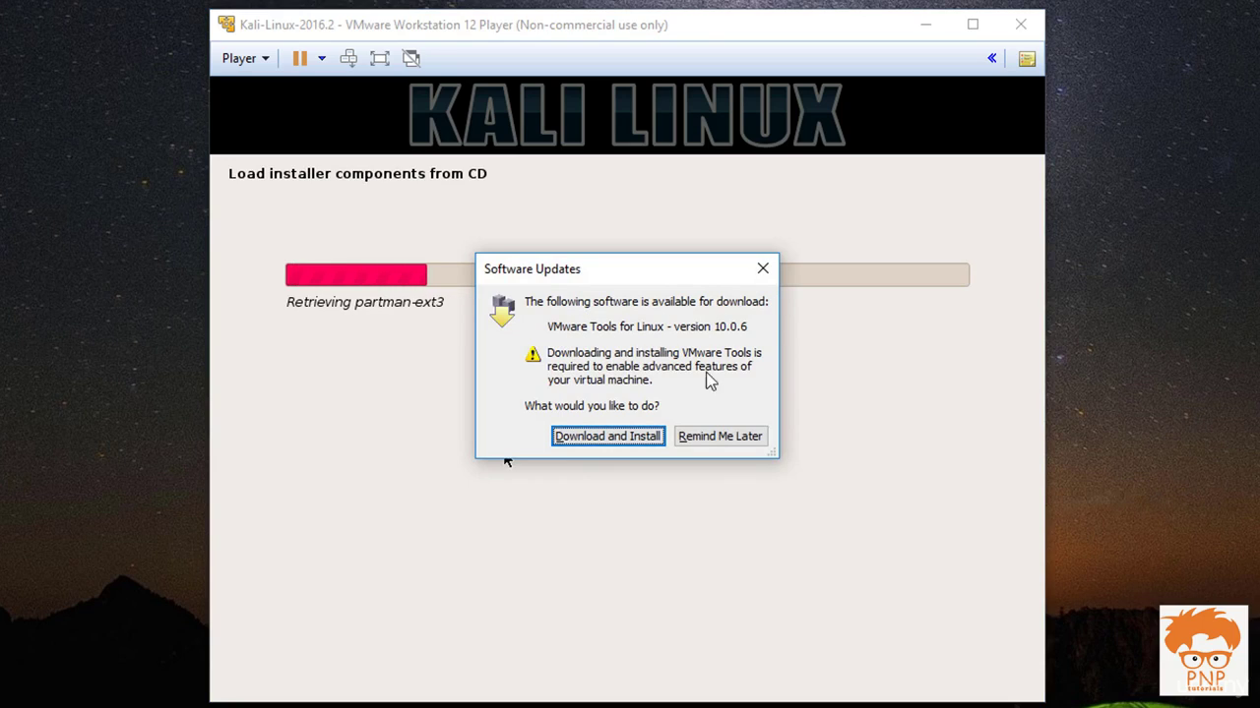
Start downloading and installing VMware Tools for Linux
left_click(639, 439)
left_click_drag(647, 301, 632, 468)
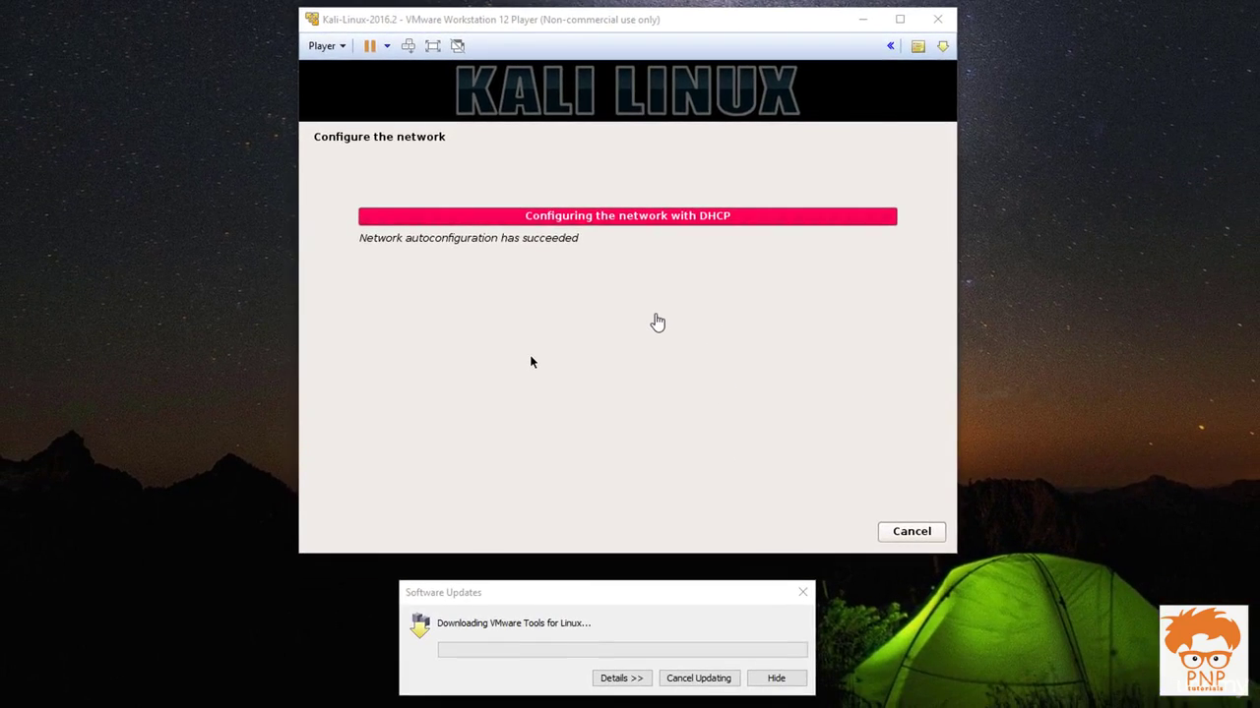
left_click_drag(715, 22, 729, 18)
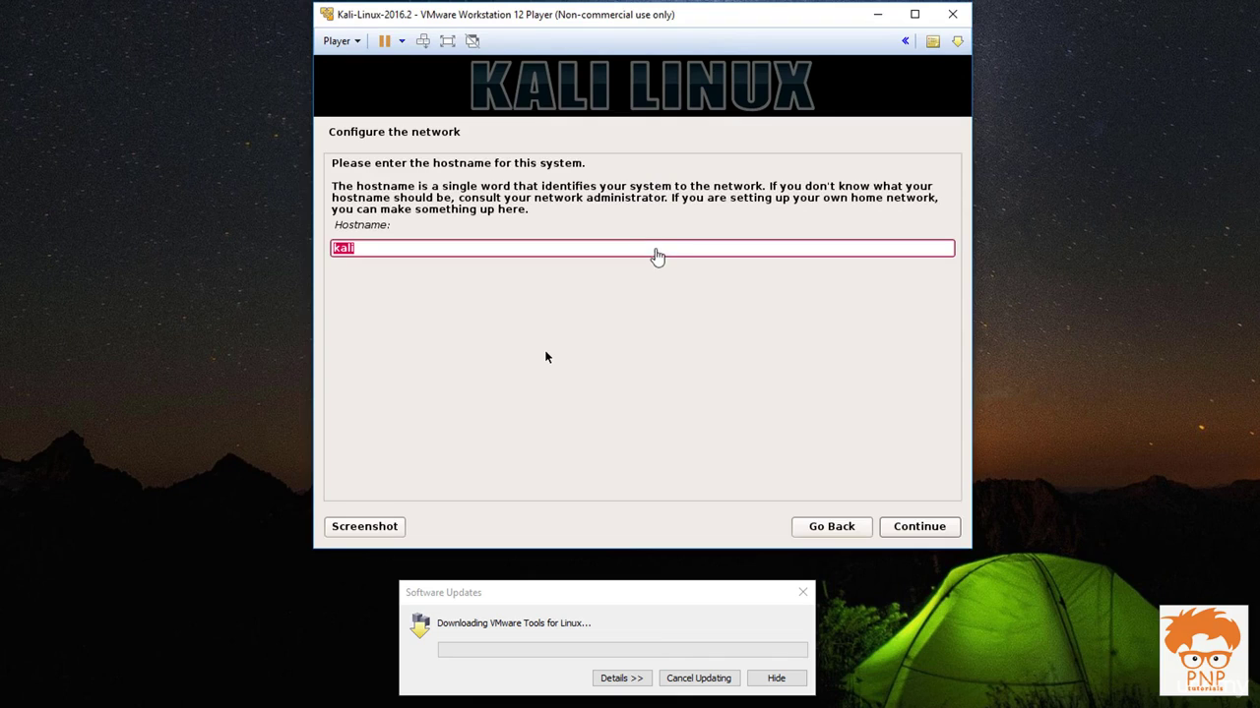
Keep 'kali' as the hostname and leave the domain name empty
left_click(655, 245)
left_click(927, 532)
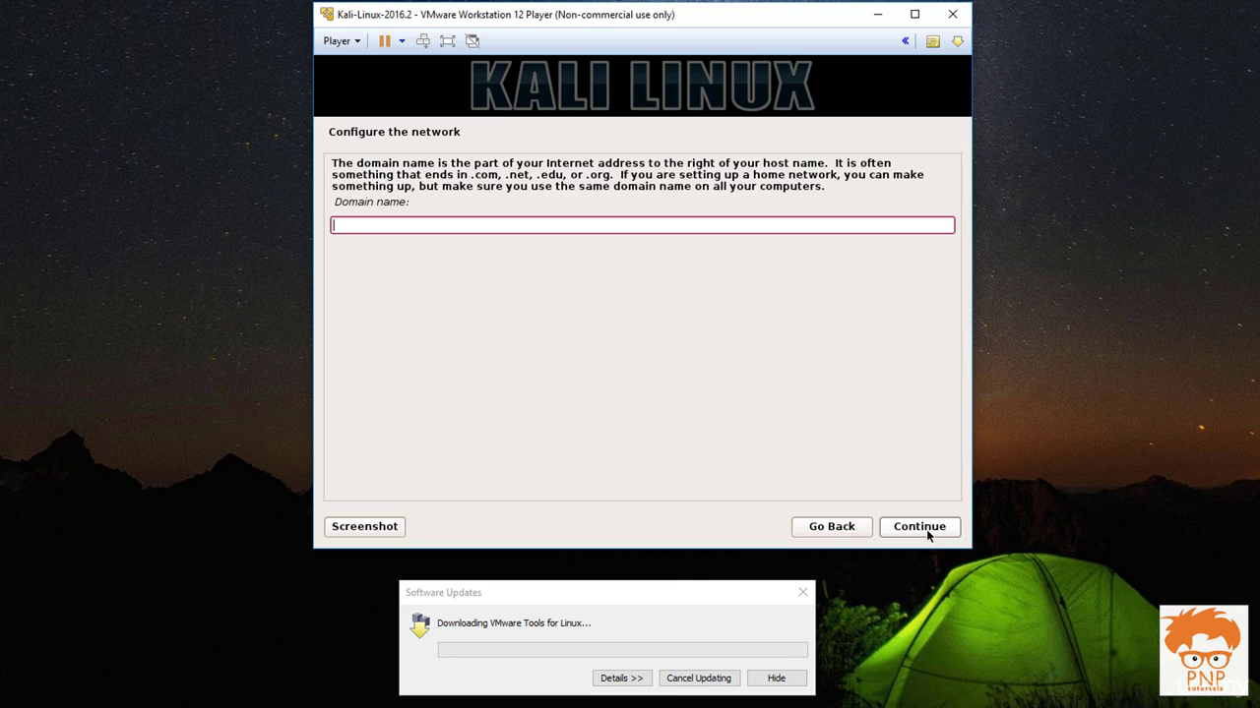
left_click(927, 533)
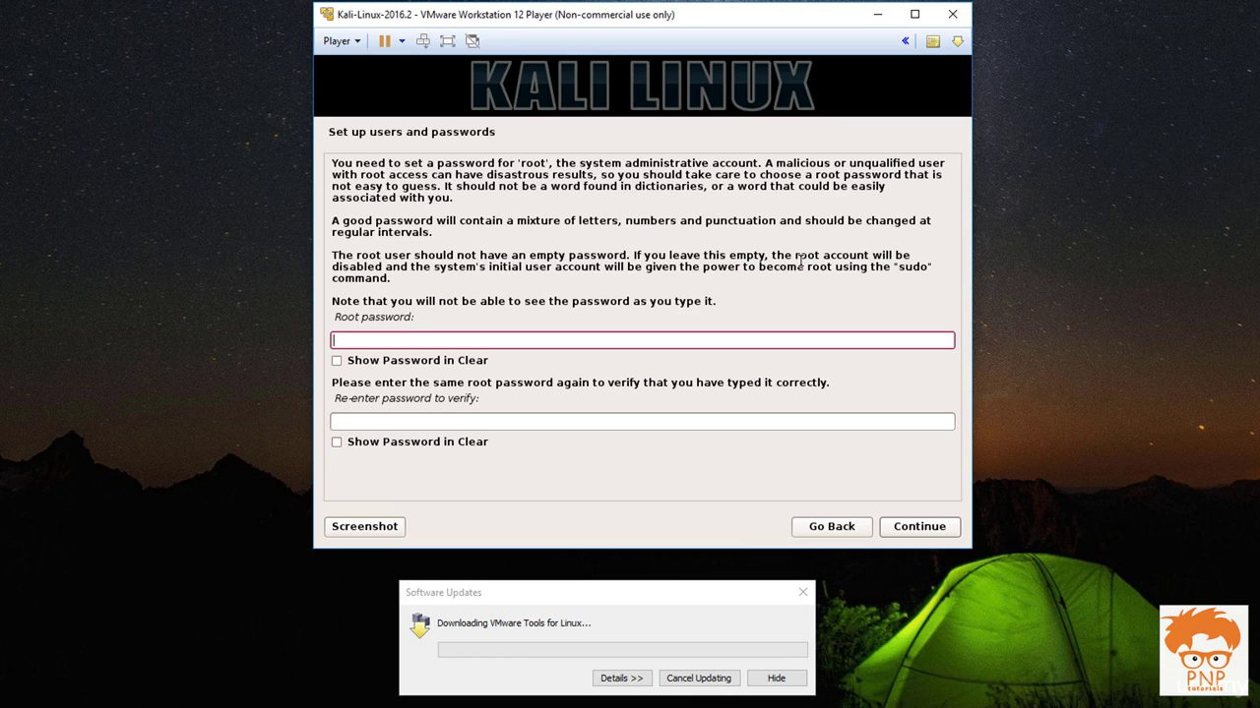
Enter the root password, re-enter it to confirm, and continue to partitioning
left_click(800, 261)
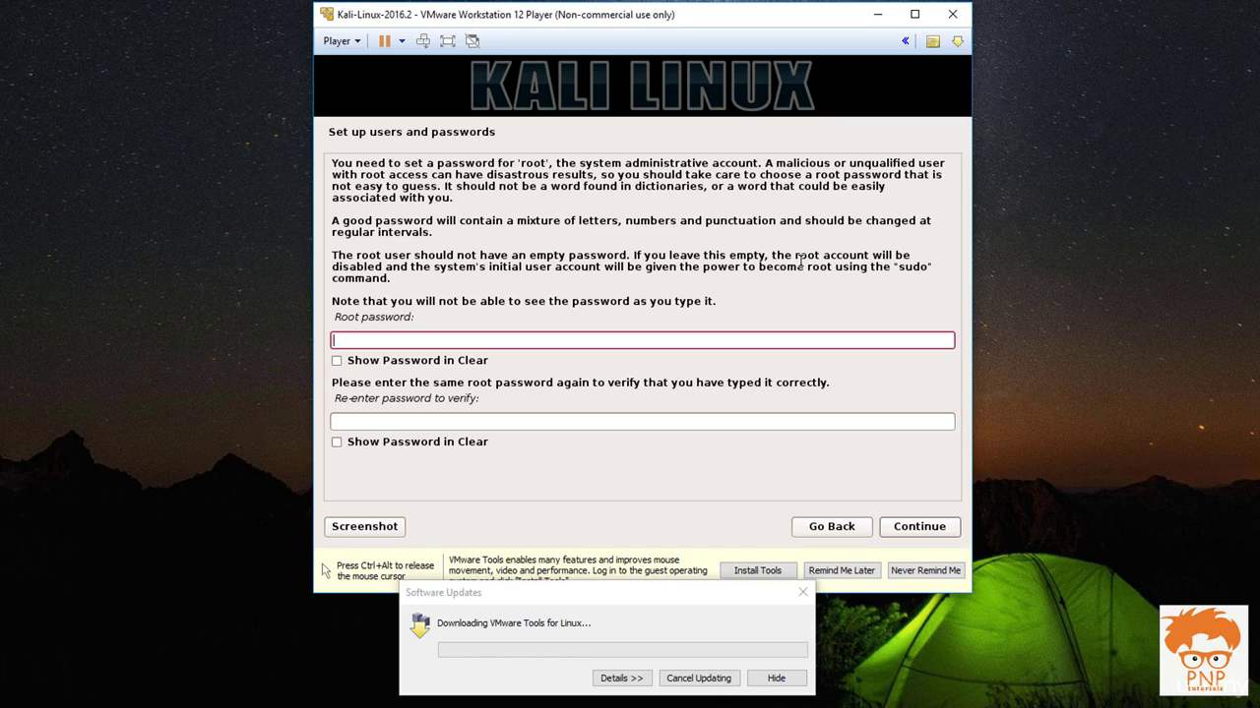
type("t")
type("•••••••••")
type("•")
key("Tab")
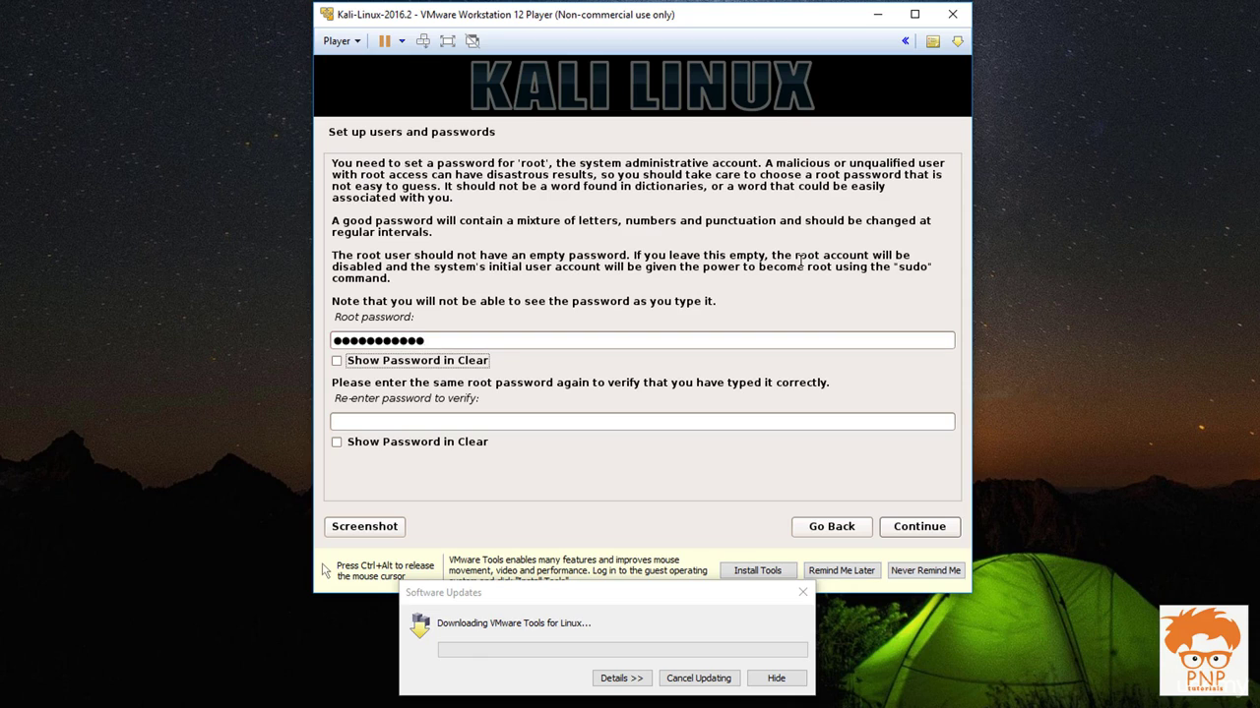
key("Tab")
type("••••••")
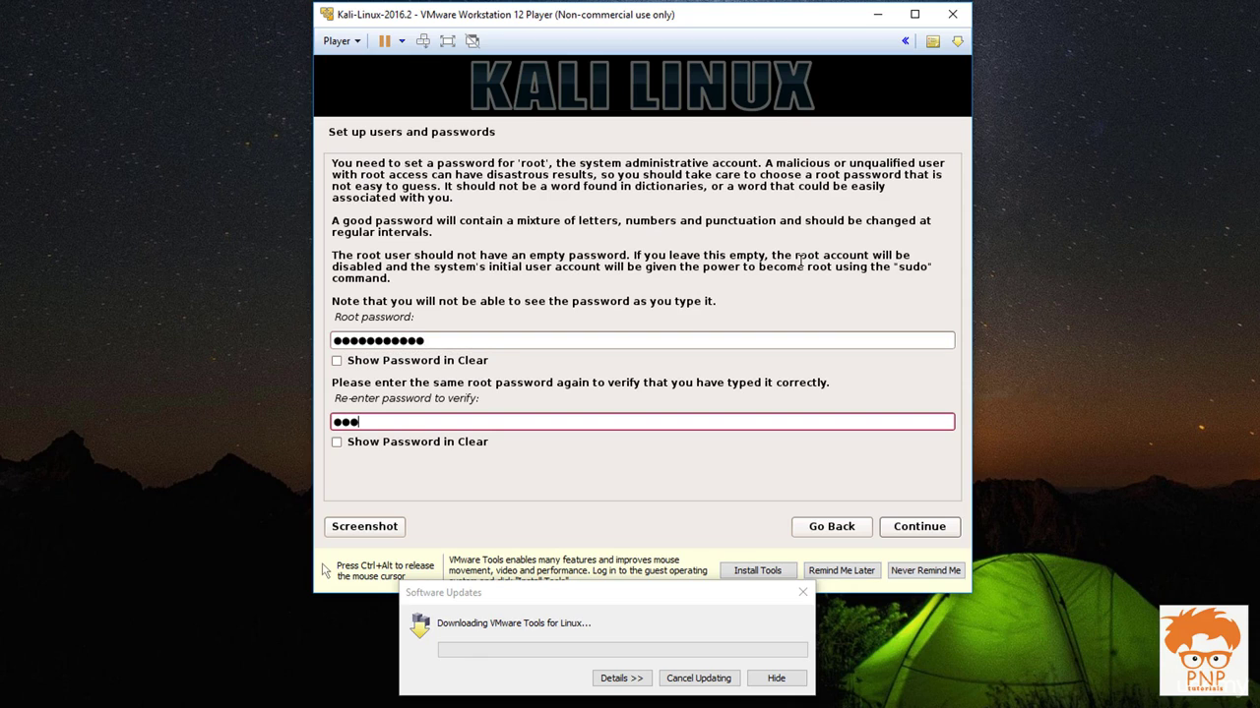
type("•••••")
key("Tab")
key("Tab")
key("Return")
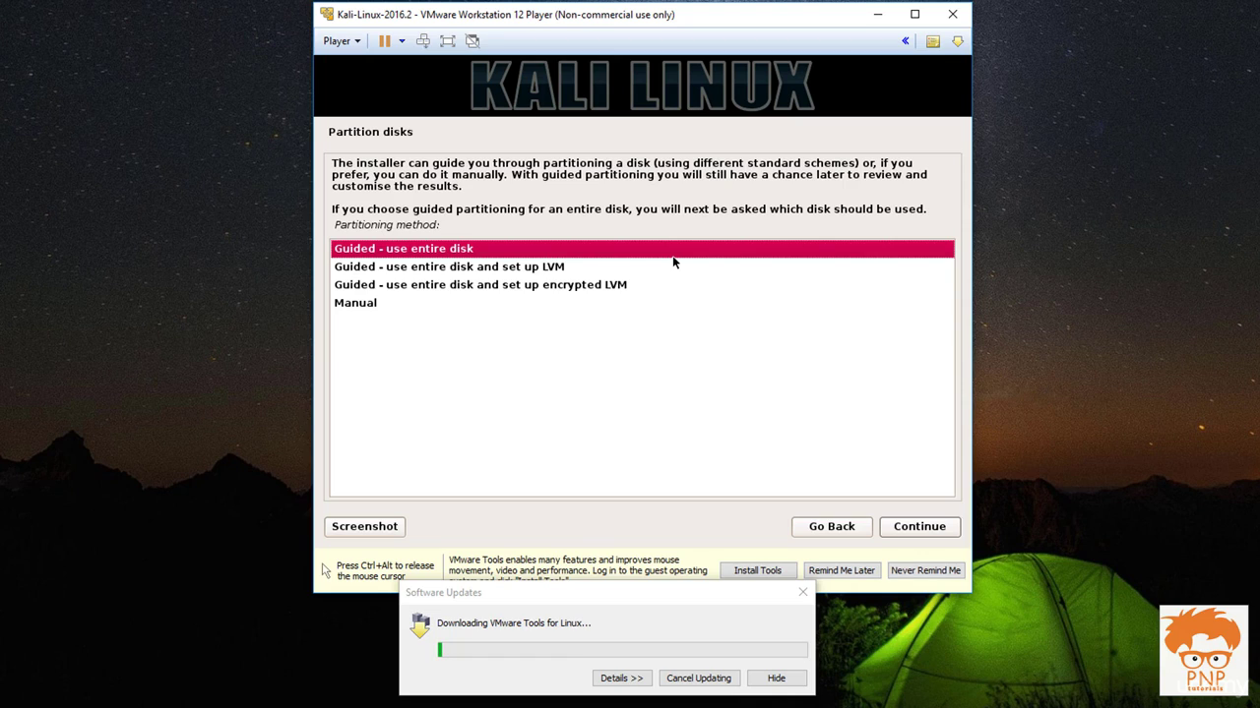
Choose guided partitioning of the entire 26.8 GB disk with all files in one partition
key("Down")
key("Up")
key("Return")
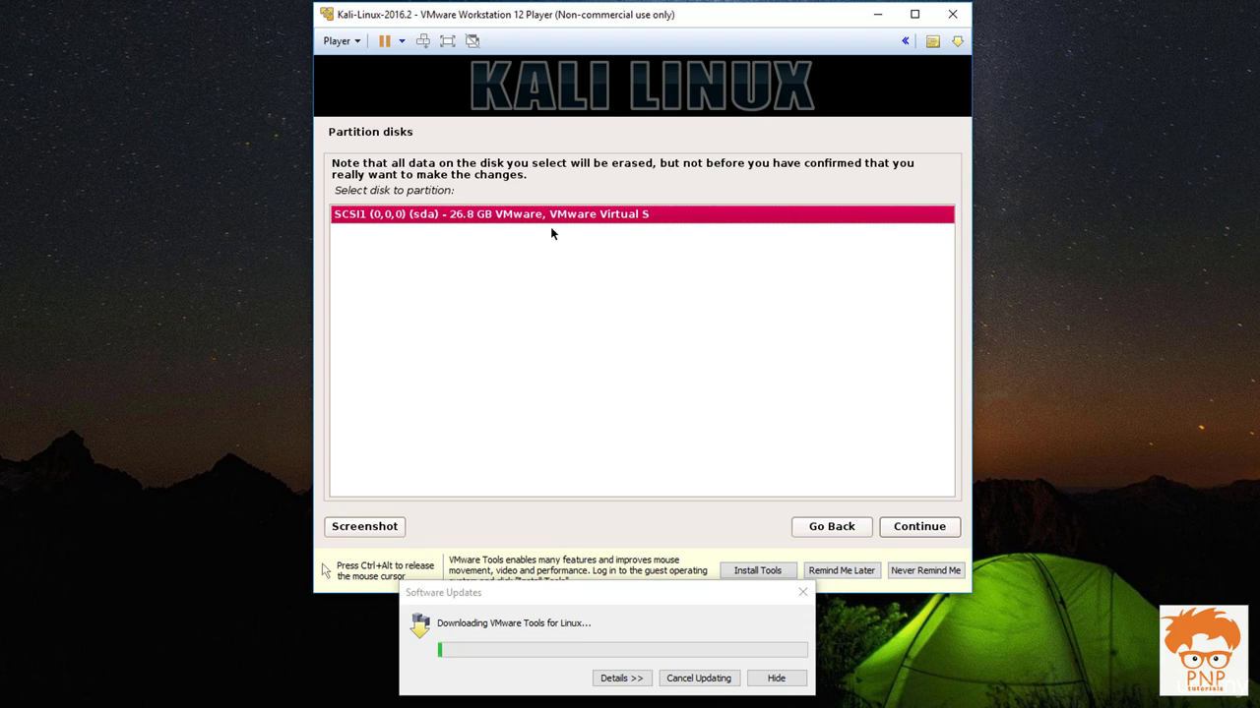
double_click(499, 220)
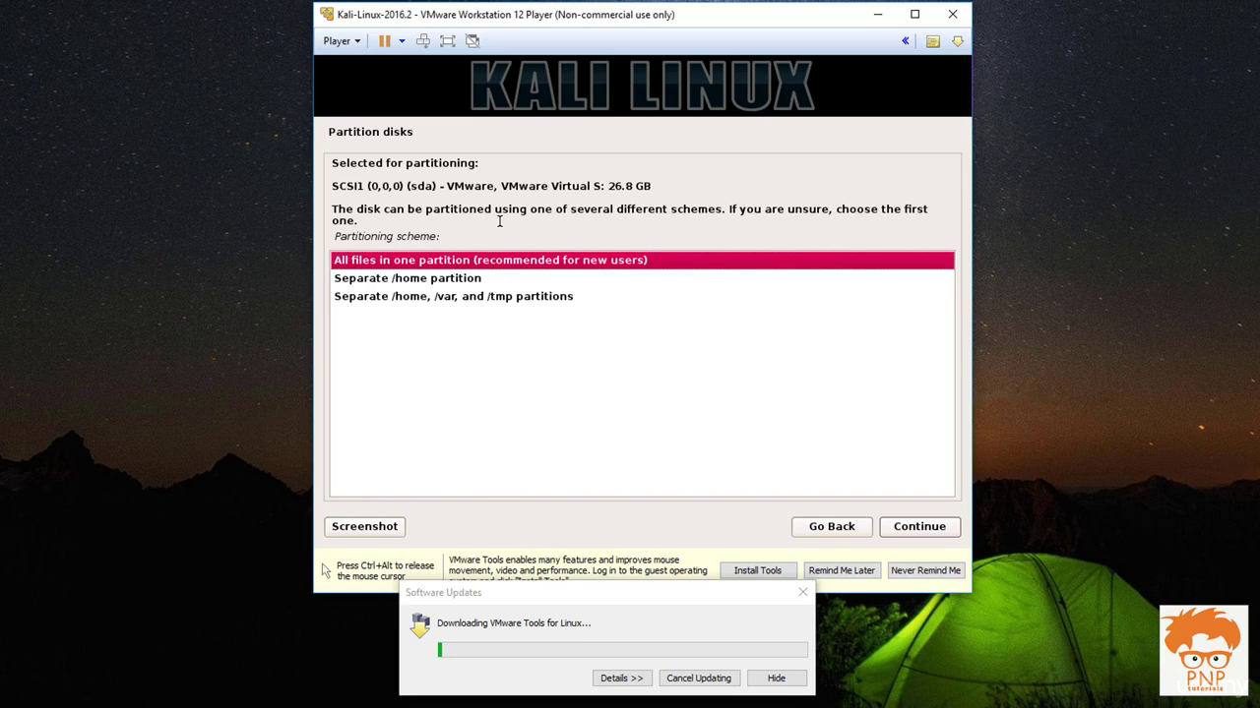
key("Return")
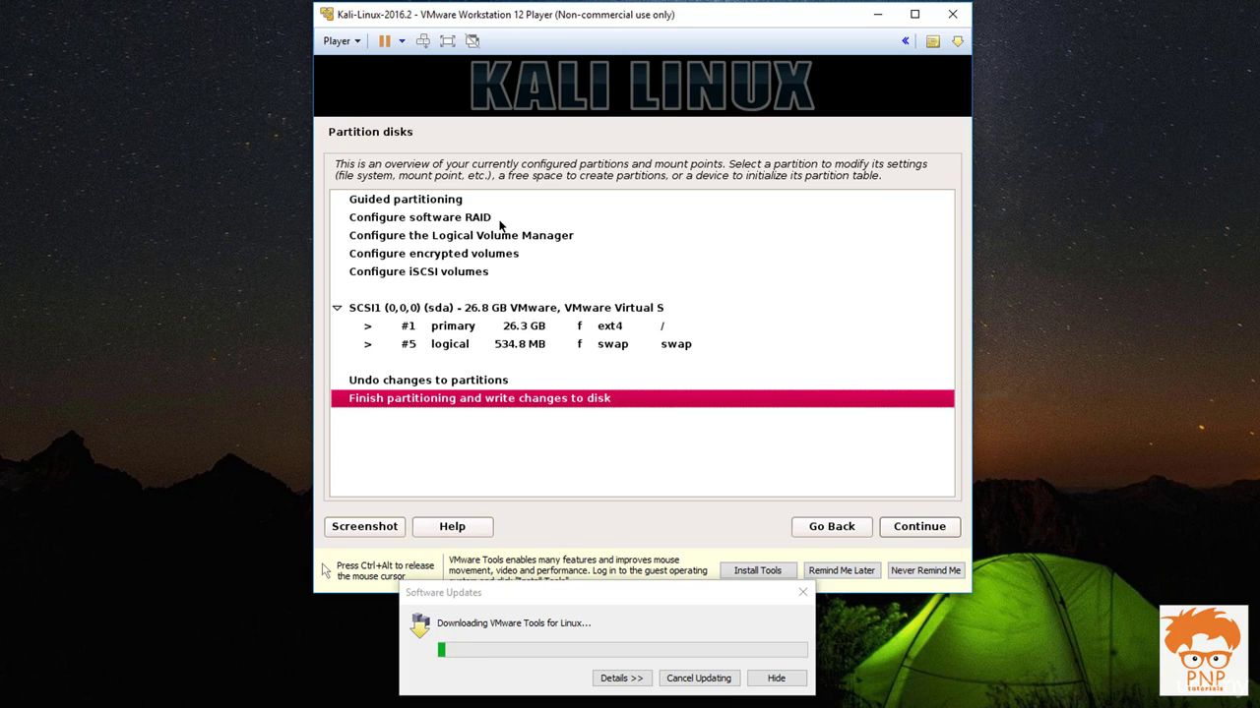
Finish partitioning and answer Yes to writing the changes to disk
key("Return")
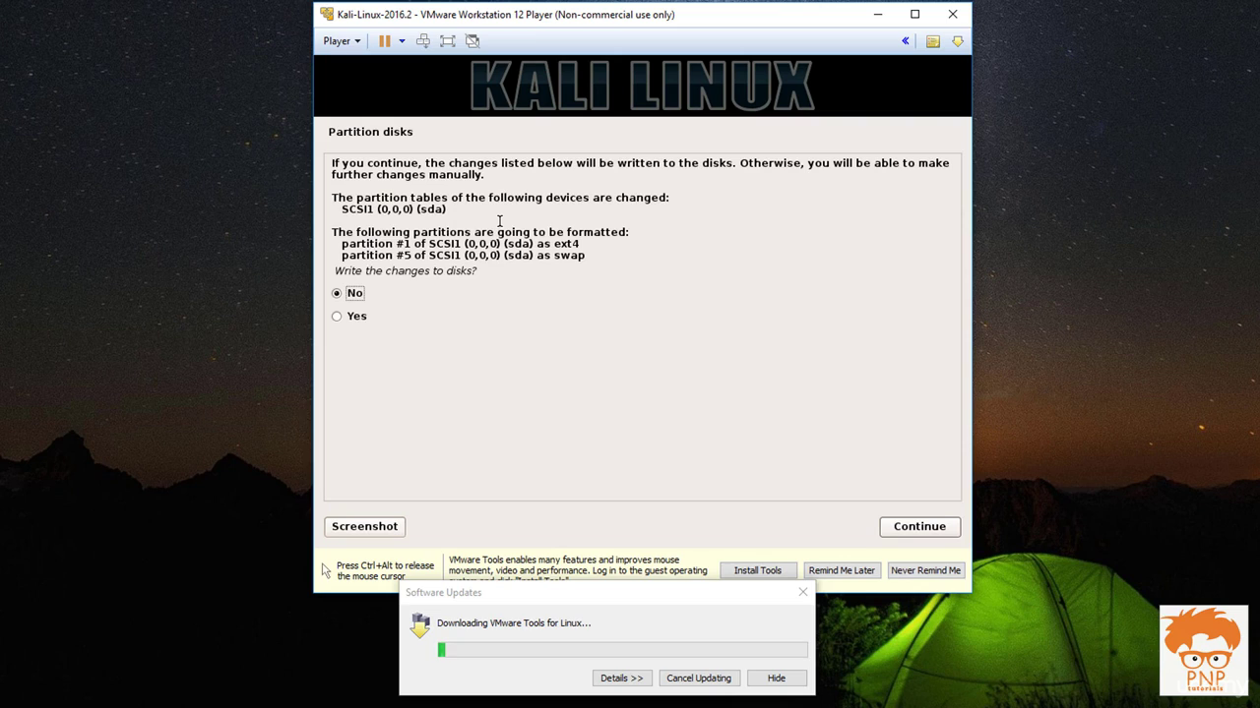
key("Down")
key("Return")
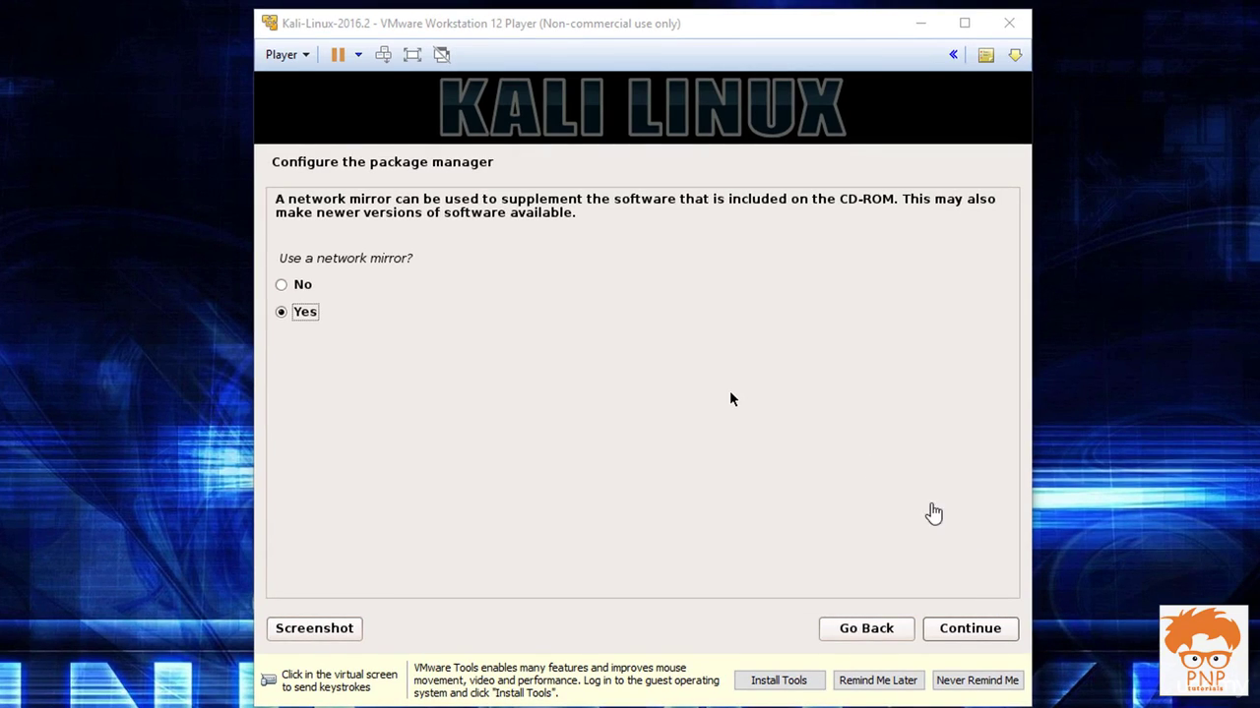
Answer No to using a network mirror and continue
left_click(729, 398)
key("Up")
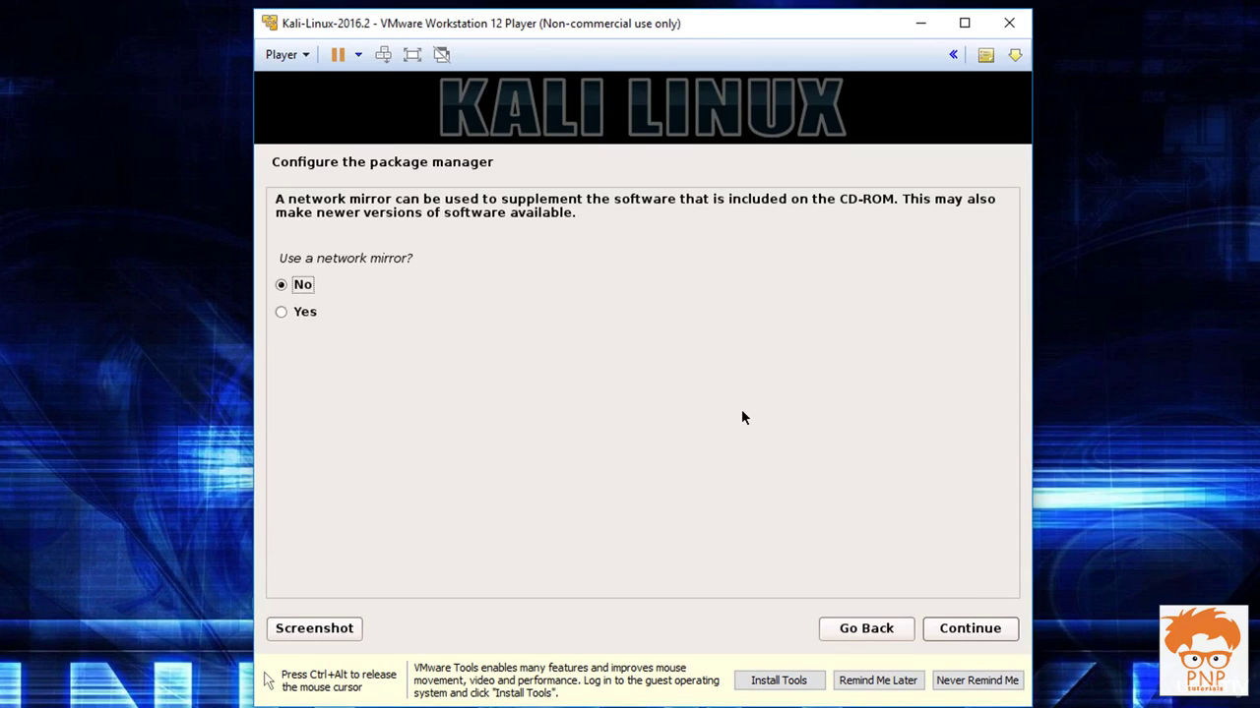
key("Tab")
key("Return")
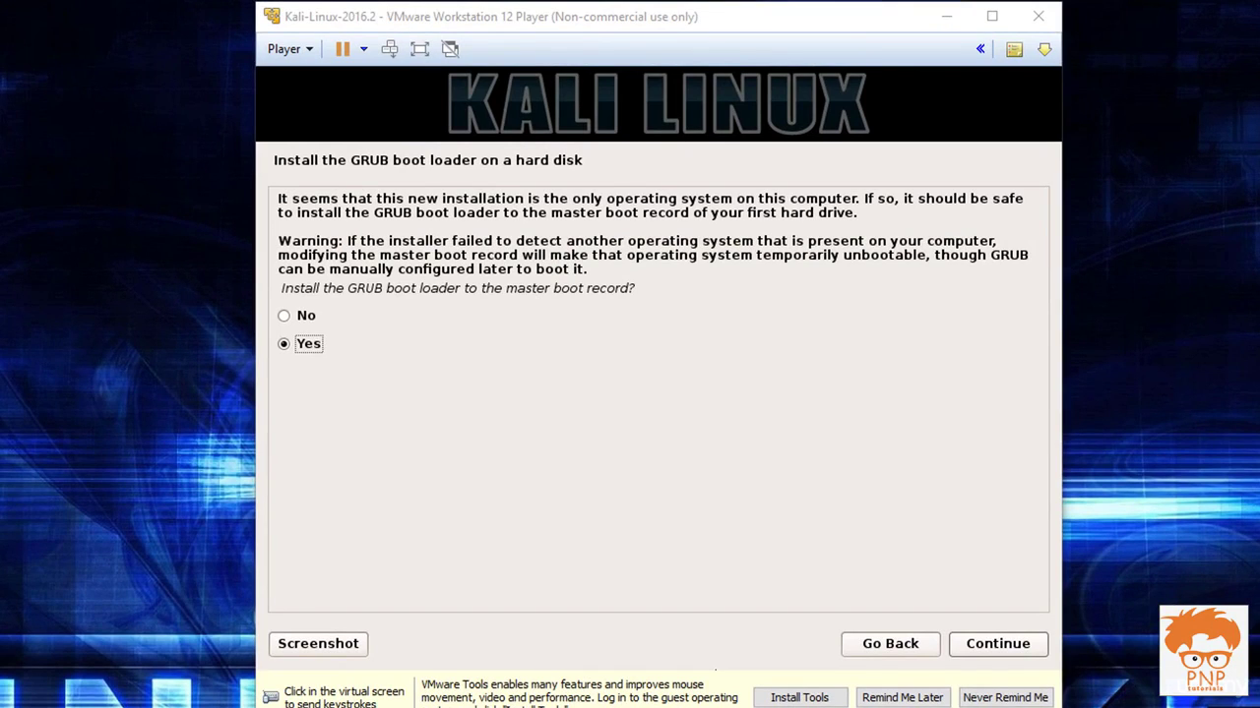
Install the GRUB boot loader to the master boot record on /dev/sda
left_click(490, 319)
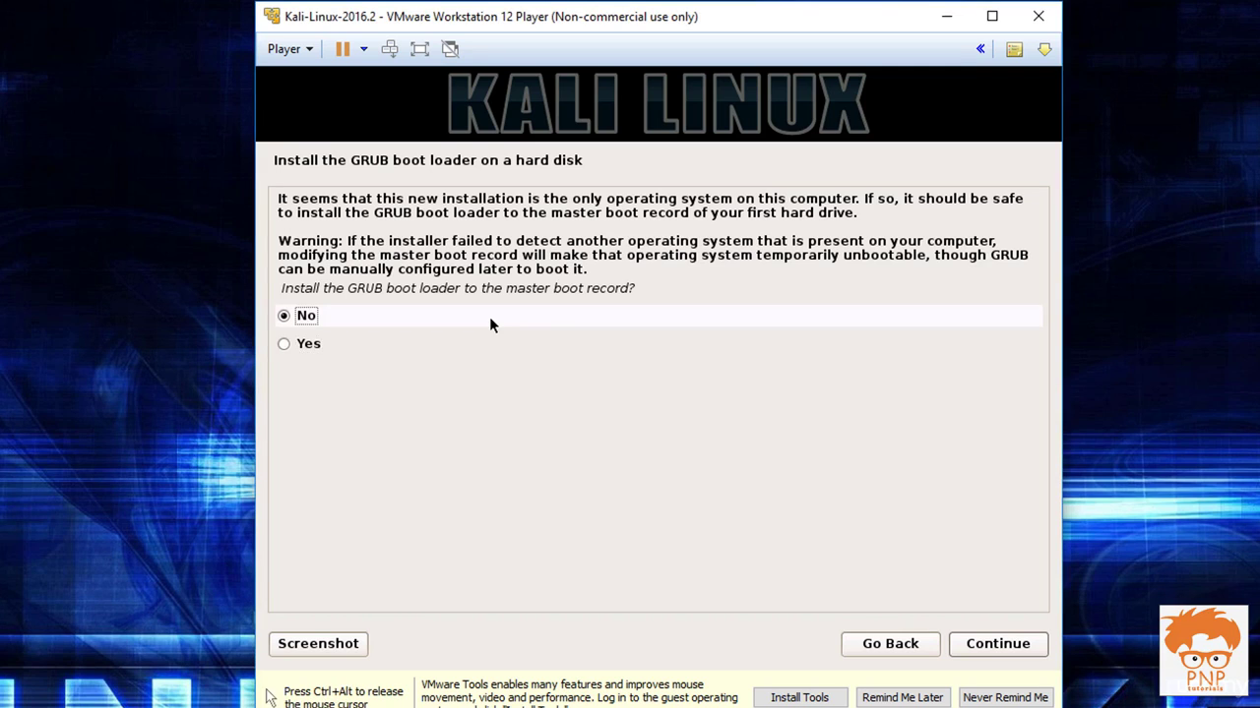
key("Down")
key("Return")
key("Down")
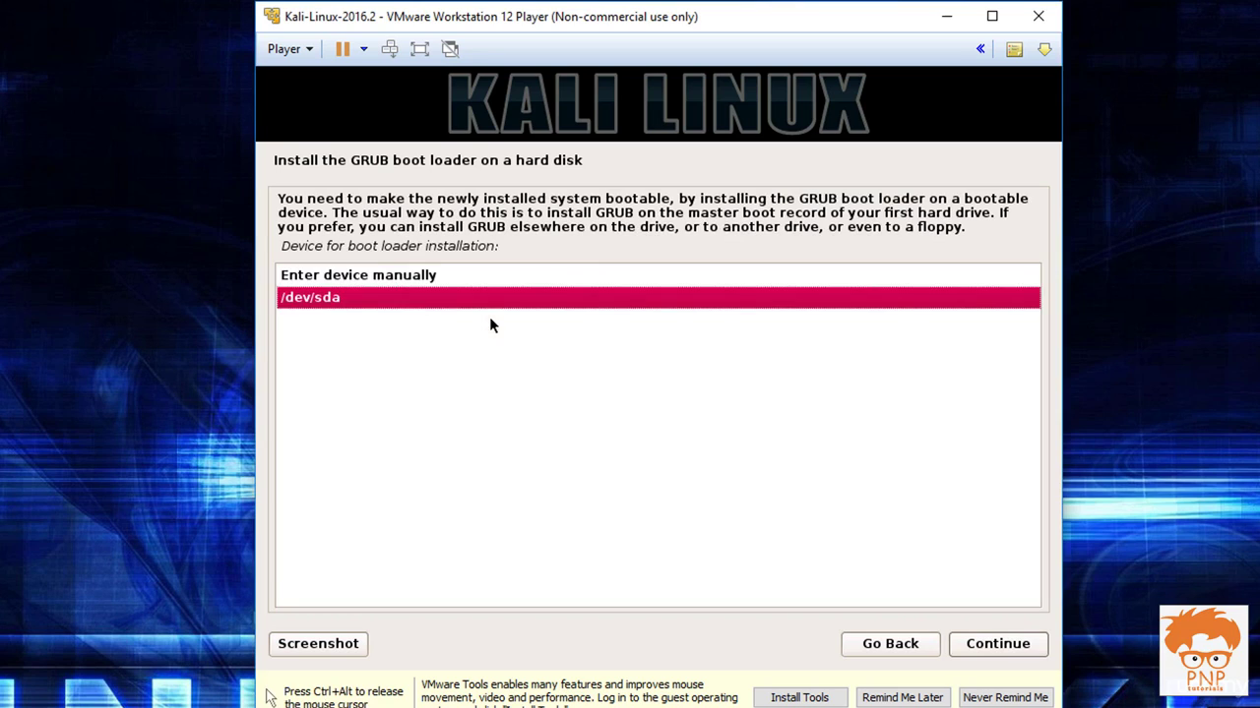
key("Return")
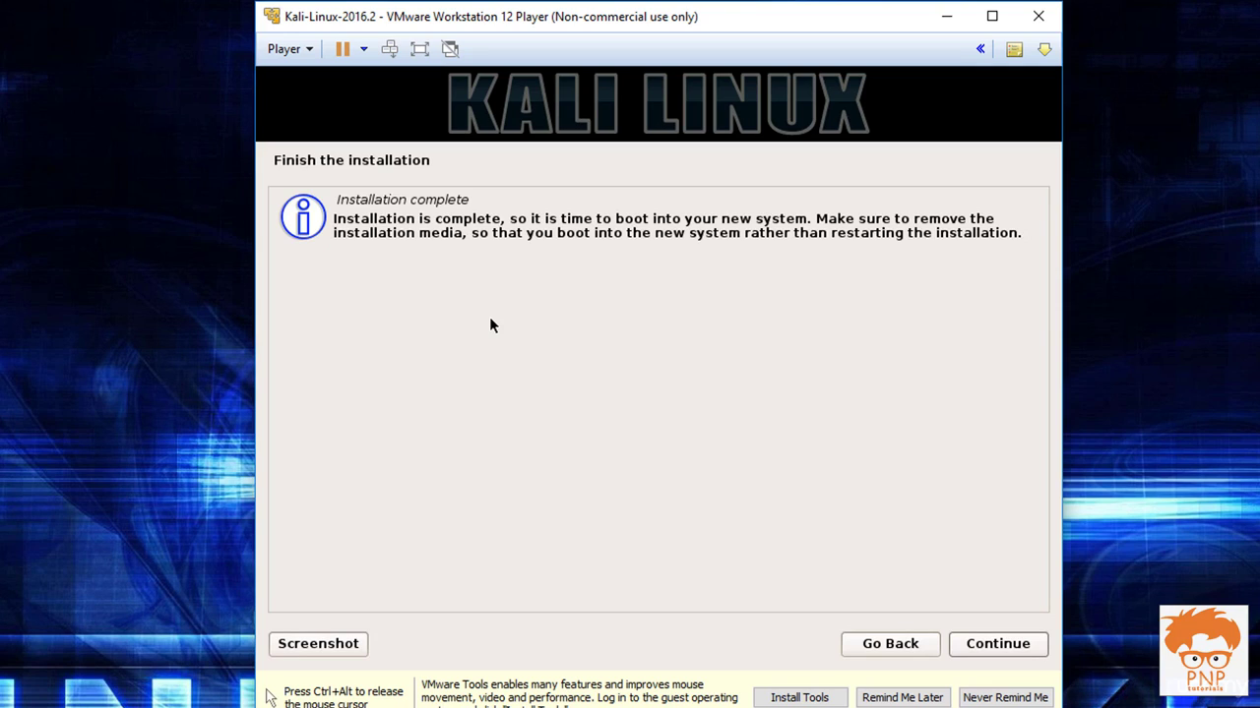
Continue past Installation complete to reboot, then boot Kali immediately from the GRUB menu
left_click(991, 648)
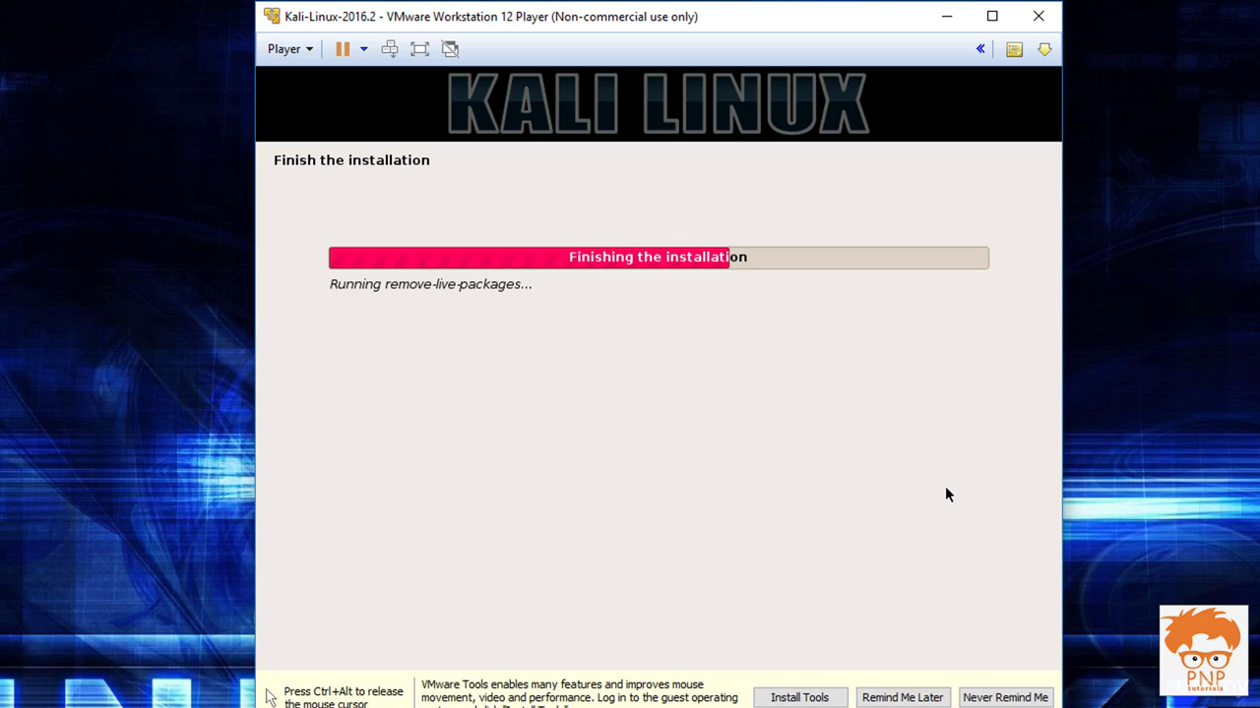
key("ctrl+alt")
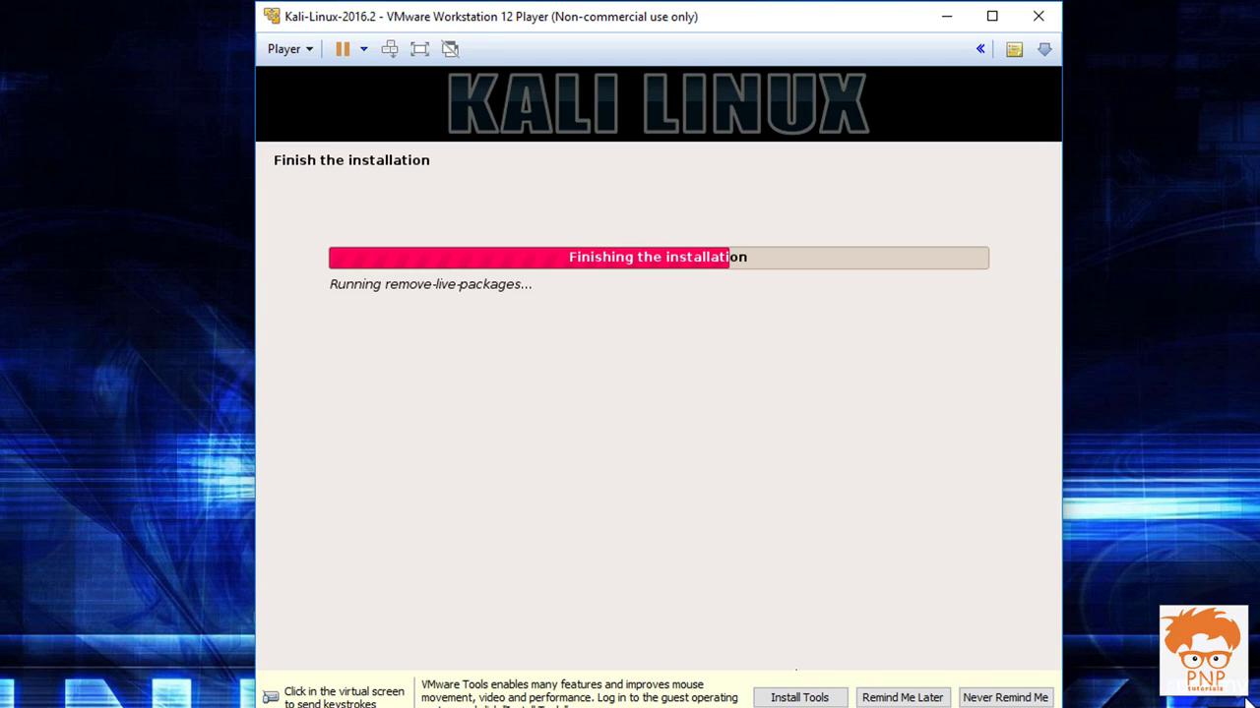
left_click(742, 483)
key("ctrl+alt")
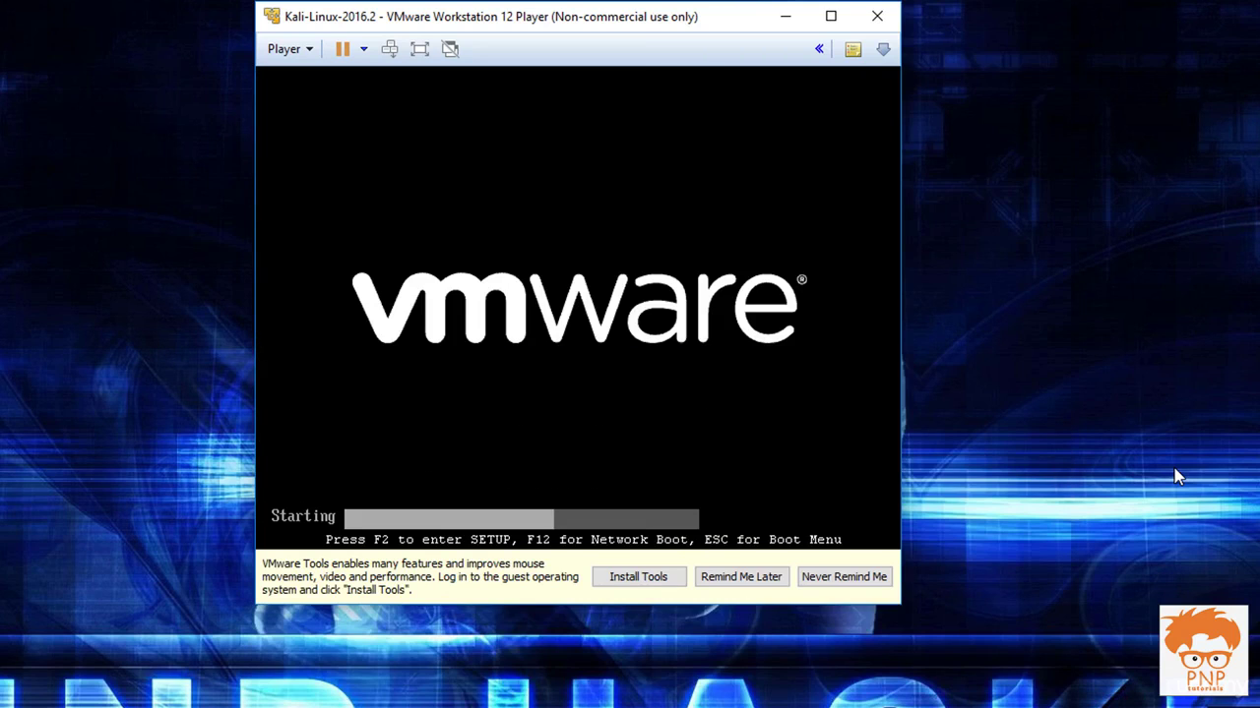
key("Return")
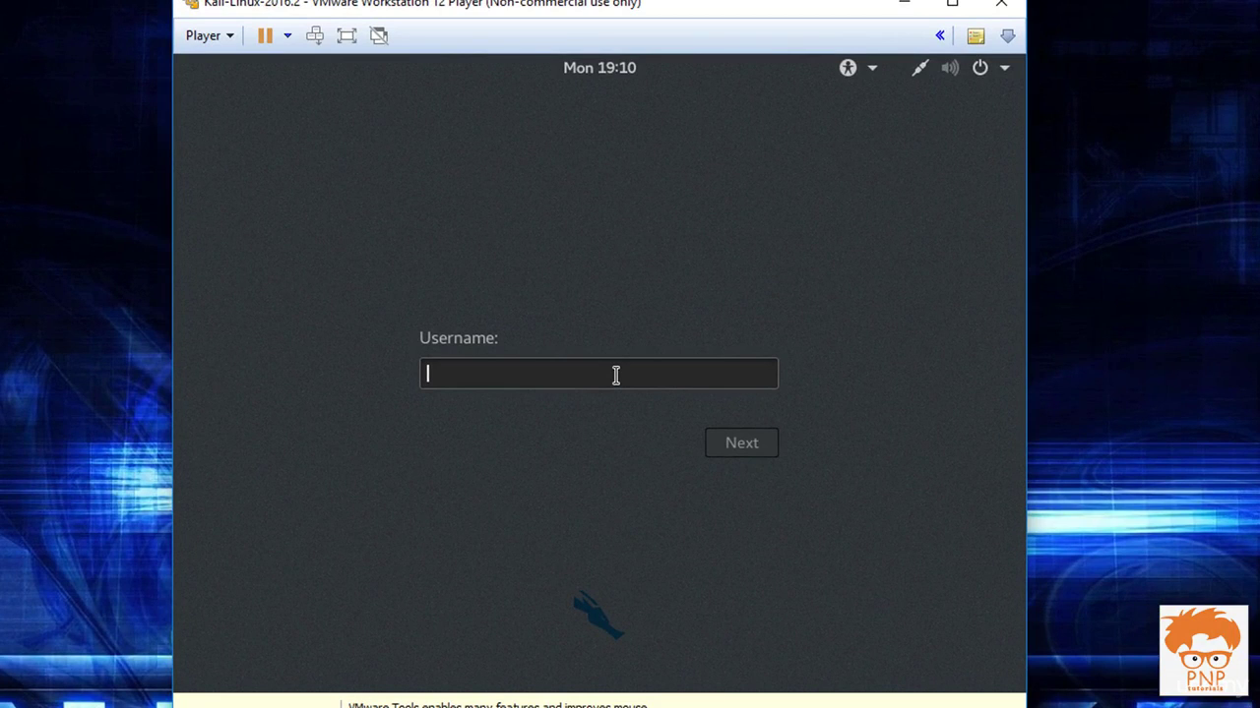
Log in with username root and the account password
type("root")
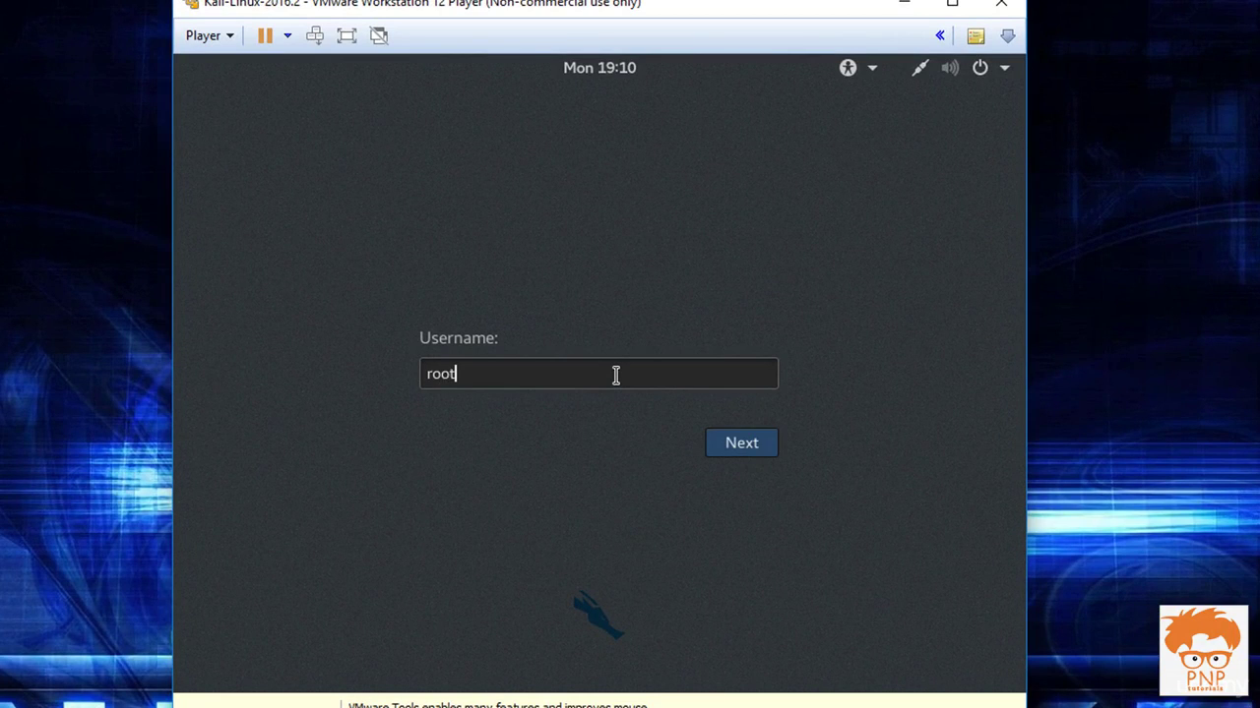
key("Return")
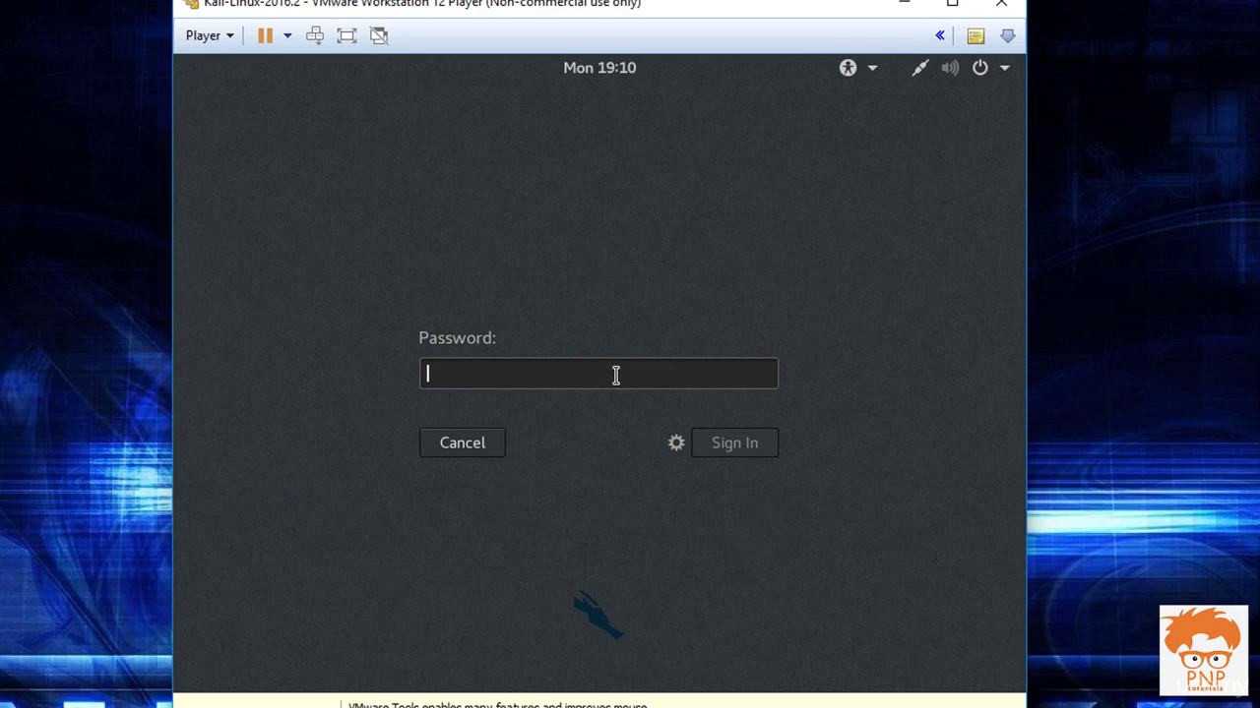
type("********")
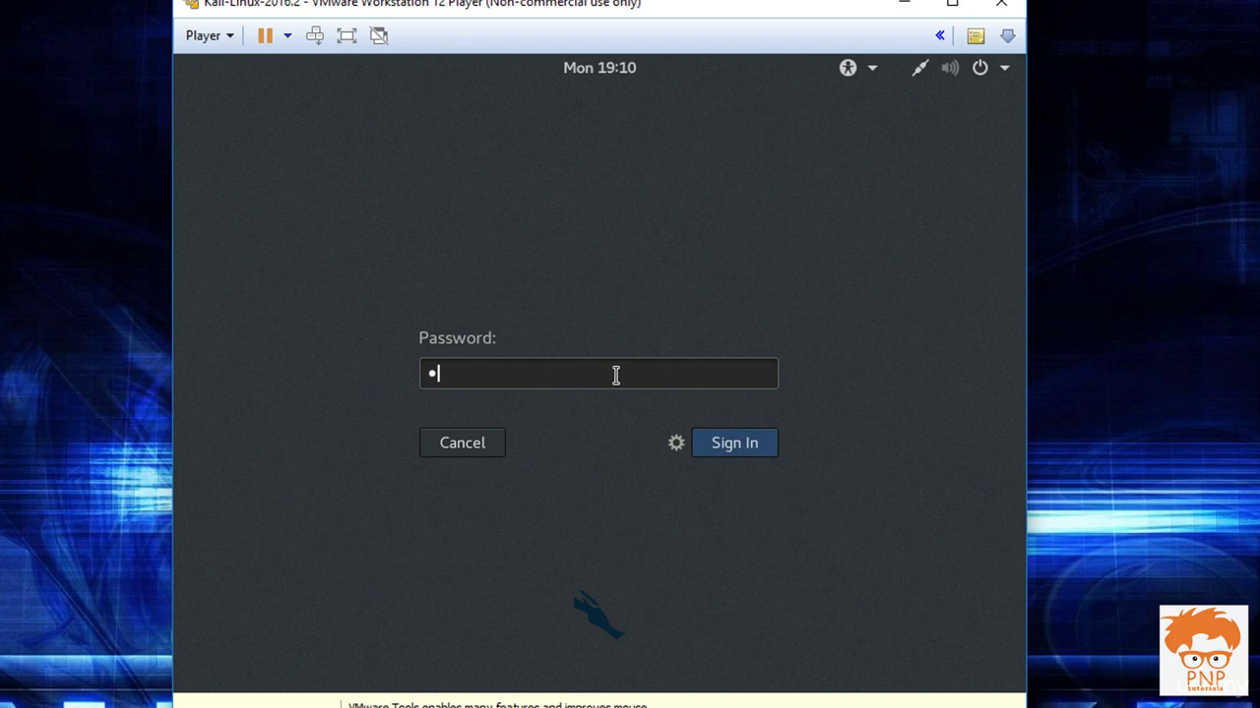
type("***")
key("Return")
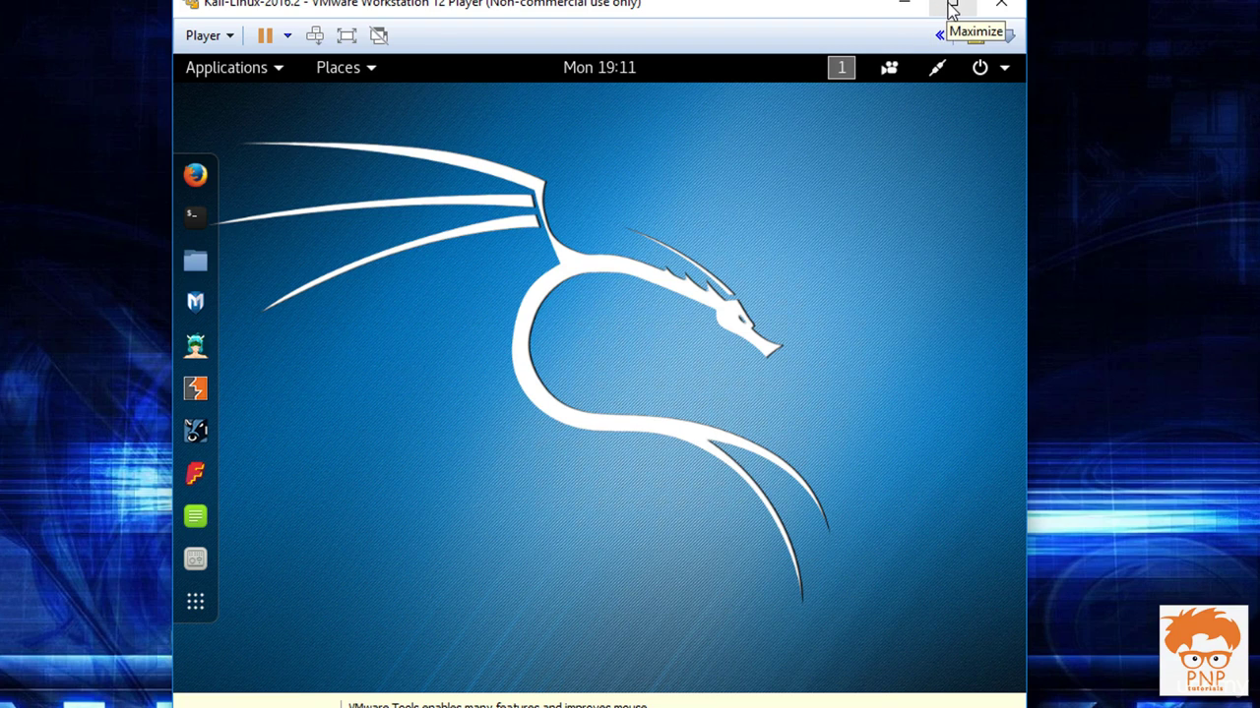
Maximise the VM window and mount the disc via Player > Manage > Install VMware Tools
left_click(951, 8)
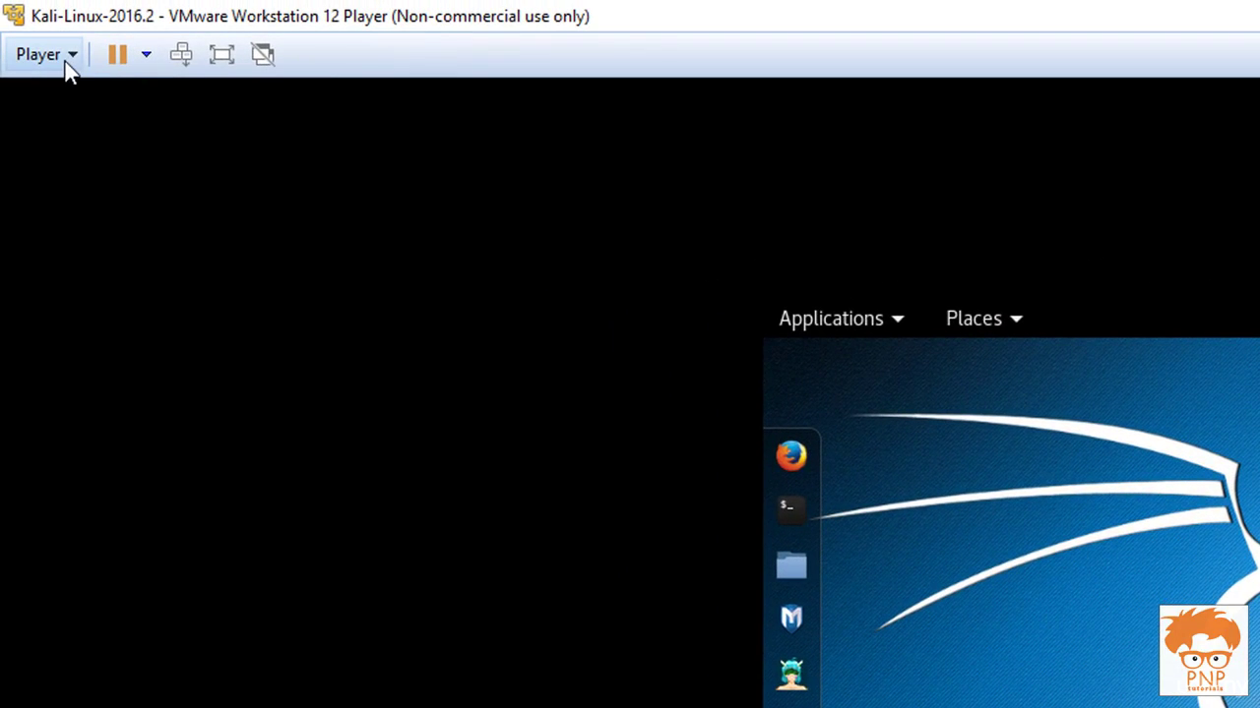
left_click(69, 51)
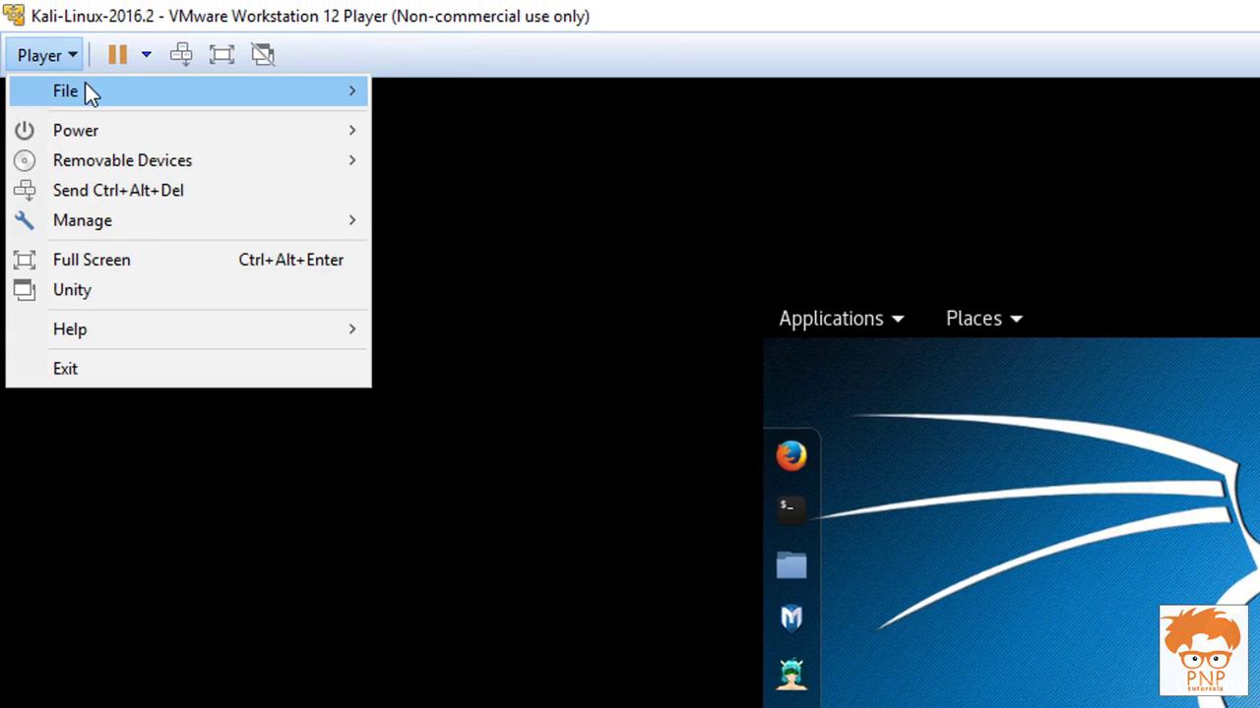
mouse_move(107, 217)
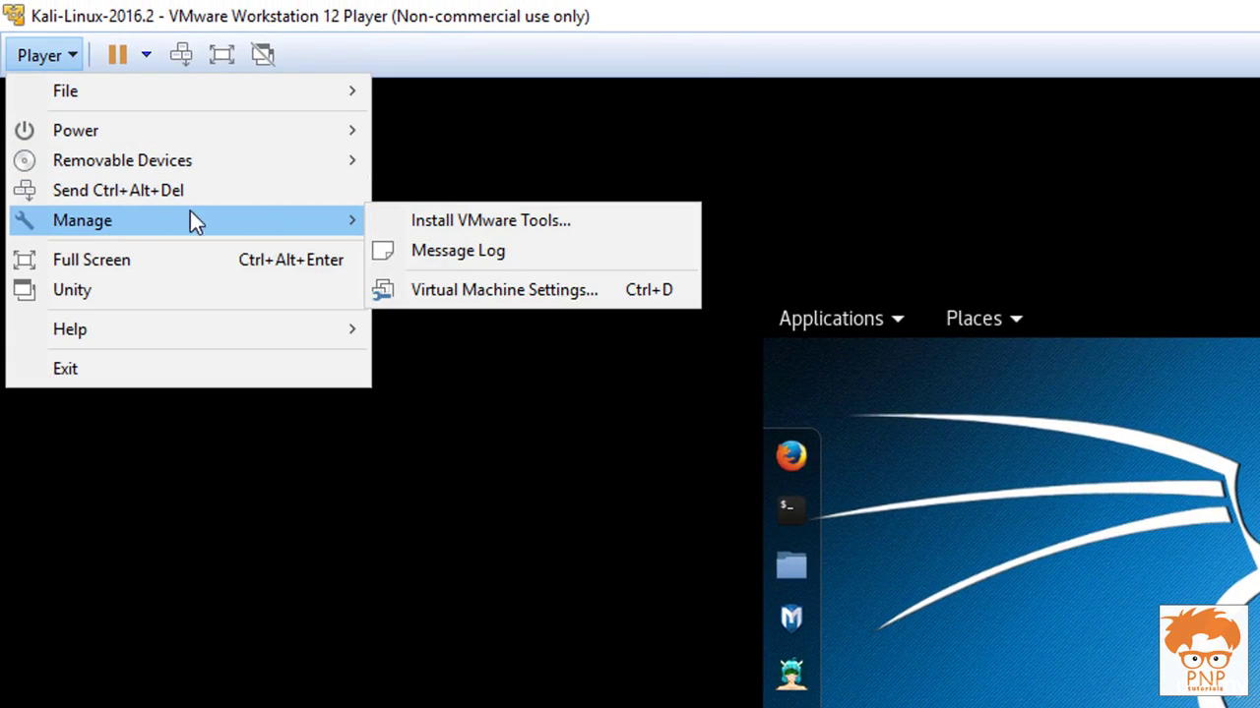
left_click(529, 221)
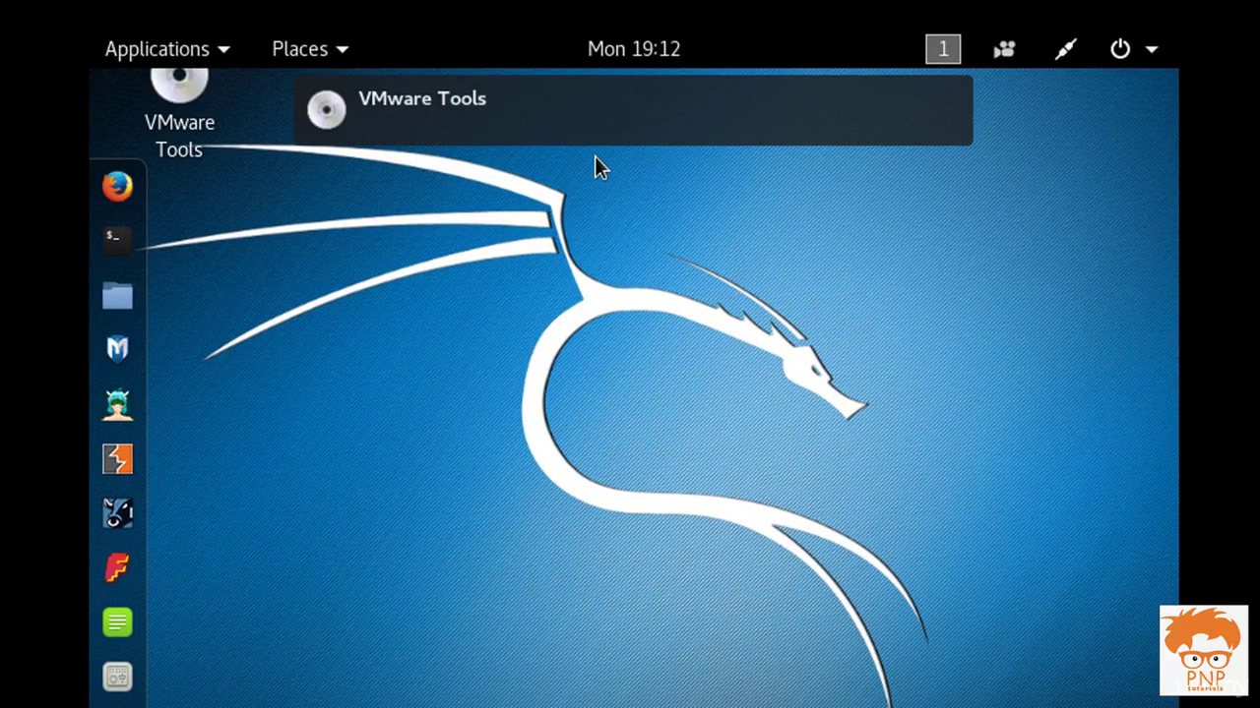
Open the VMware Tools disc from the desktop and select the tar.gz archive
left_click(179, 88)
double_click(193, 94)
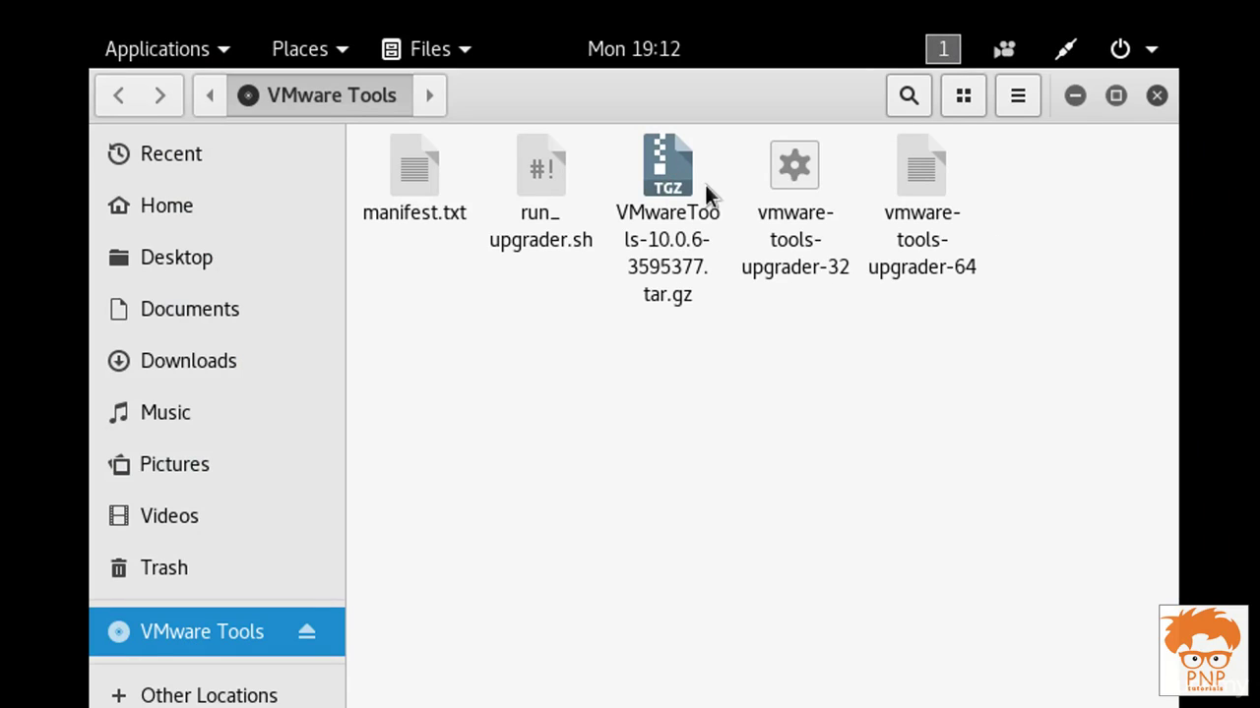
left_click(665, 190)
Open the VMware Tools tar.gz in Archive Manager and extract vmware-tools-distrib into Home
right_click(665, 190)
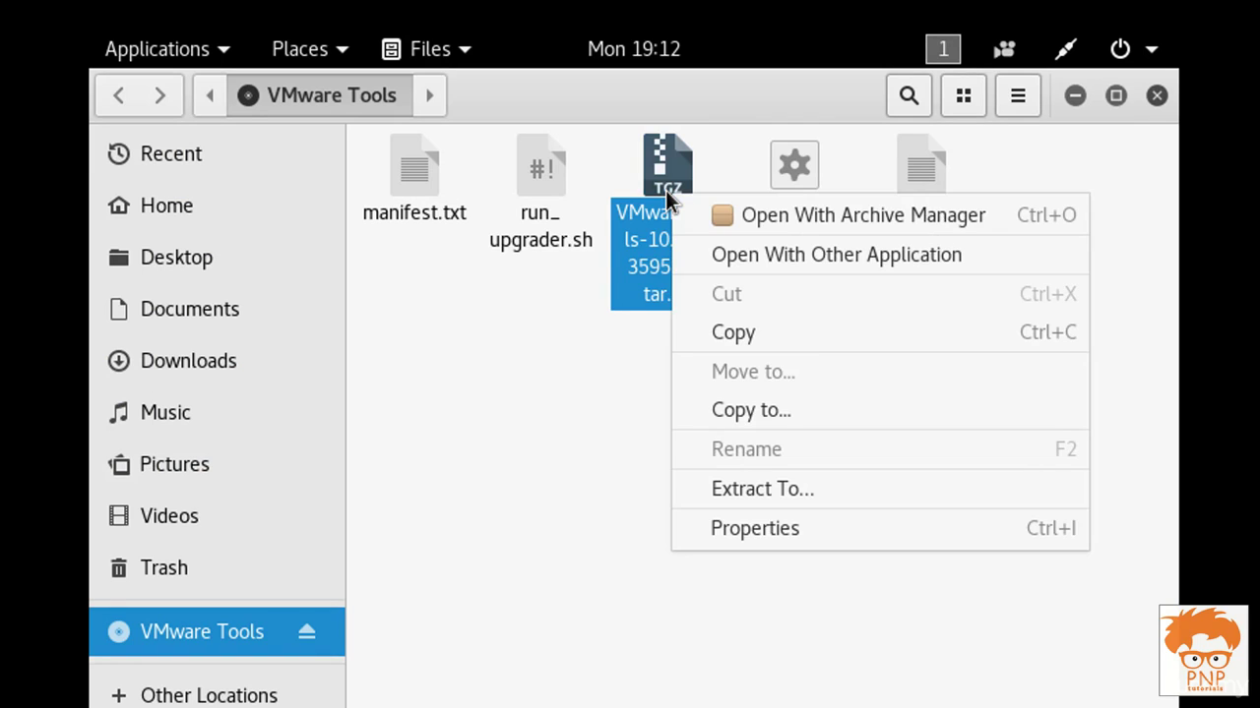
left_click(831, 217)
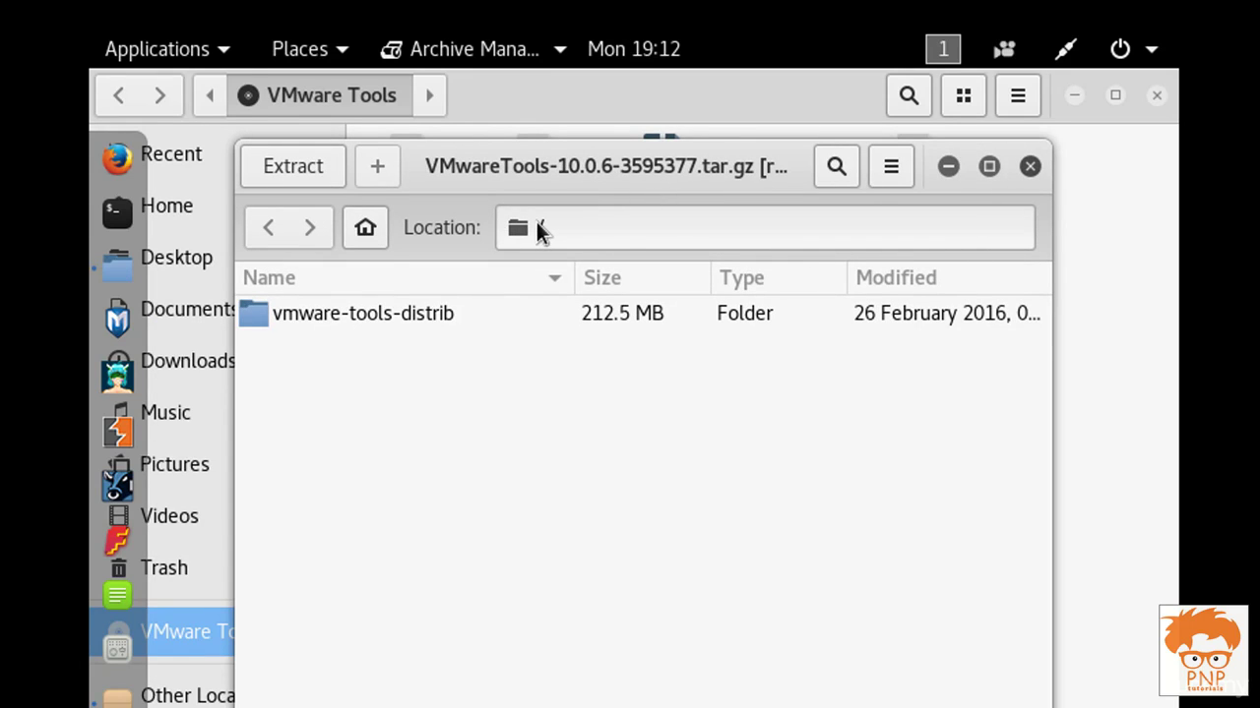
left_click(363, 314)
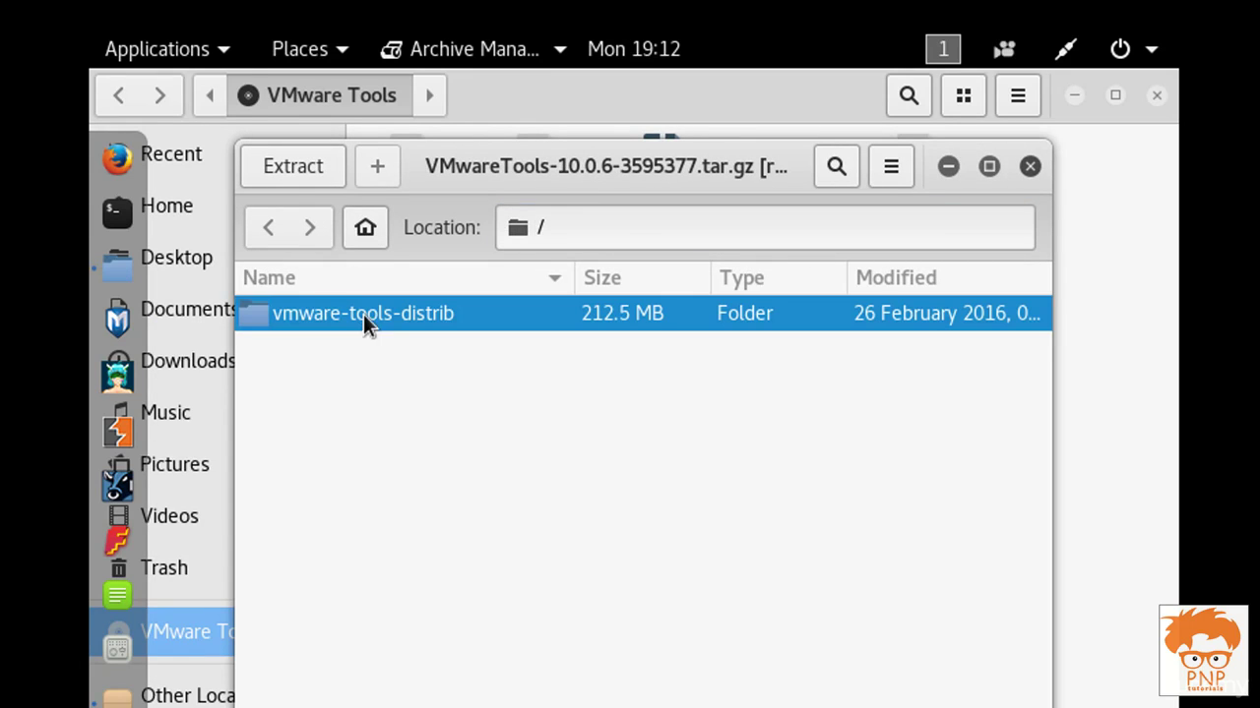
left_click(286, 169)
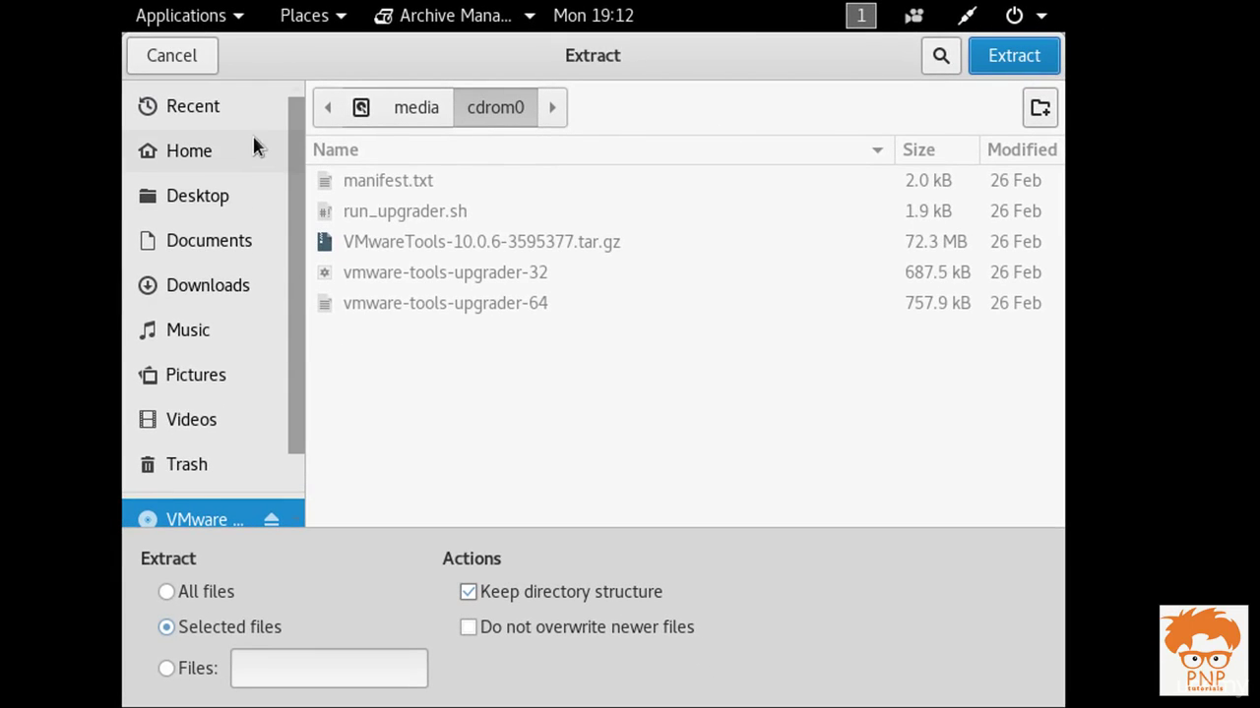
left_click(232, 152)
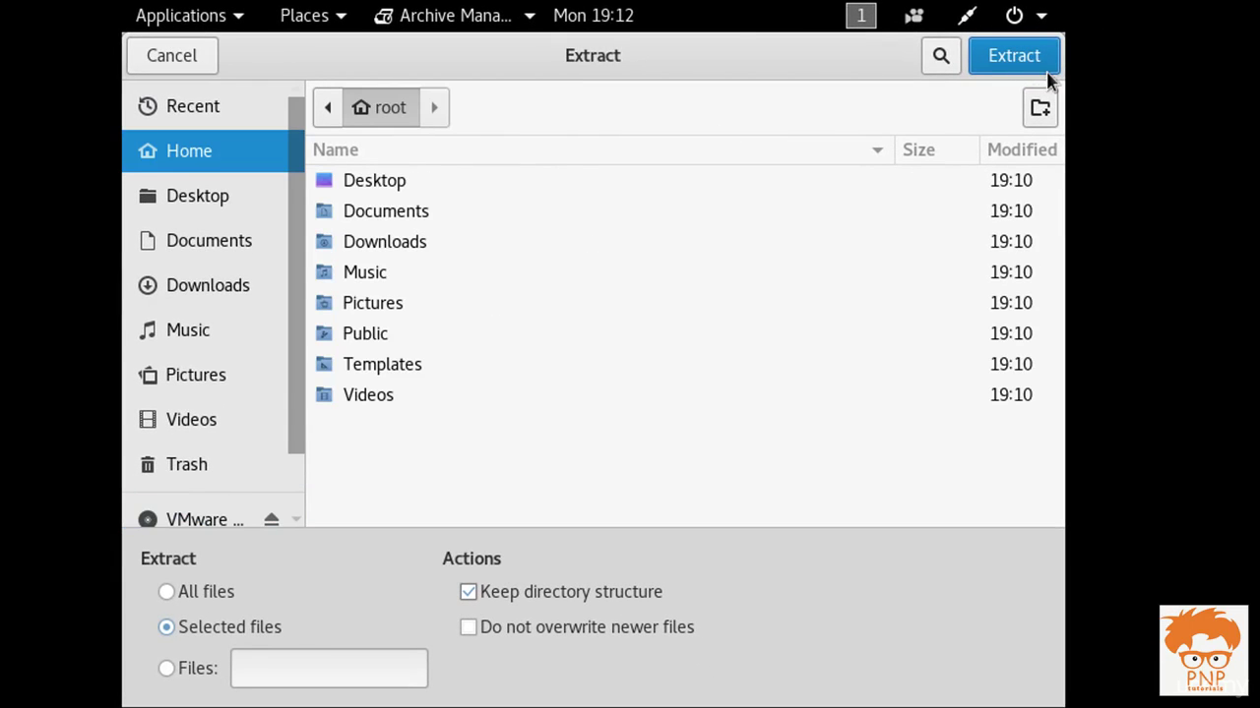
left_click(1023, 57)
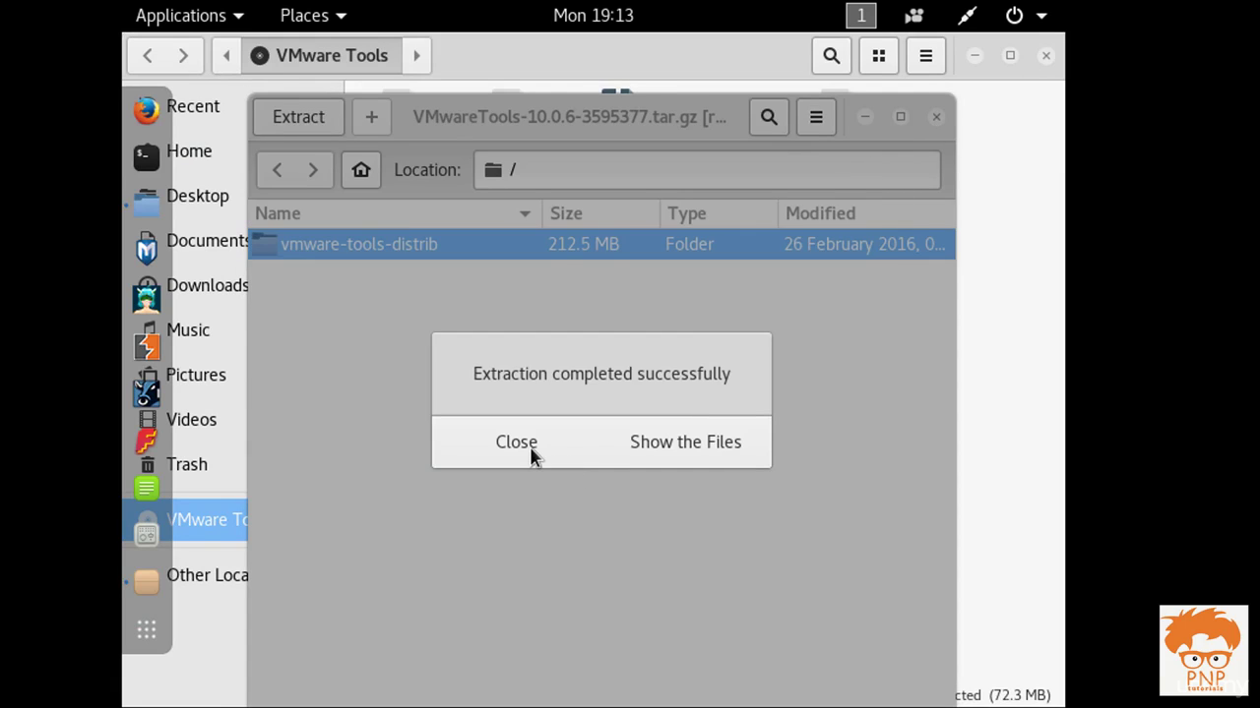
left_click(532, 453)
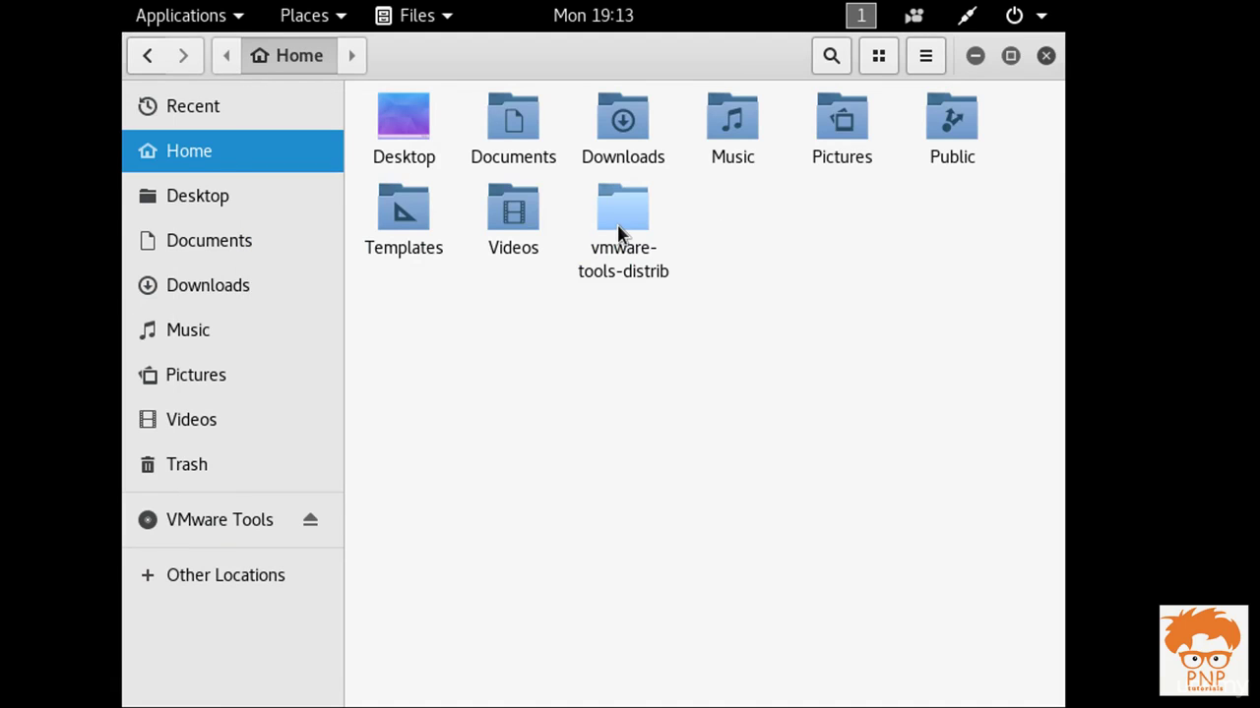
Open a terminal inside the vmware-tools-distrib folder
double_click(618, 219)
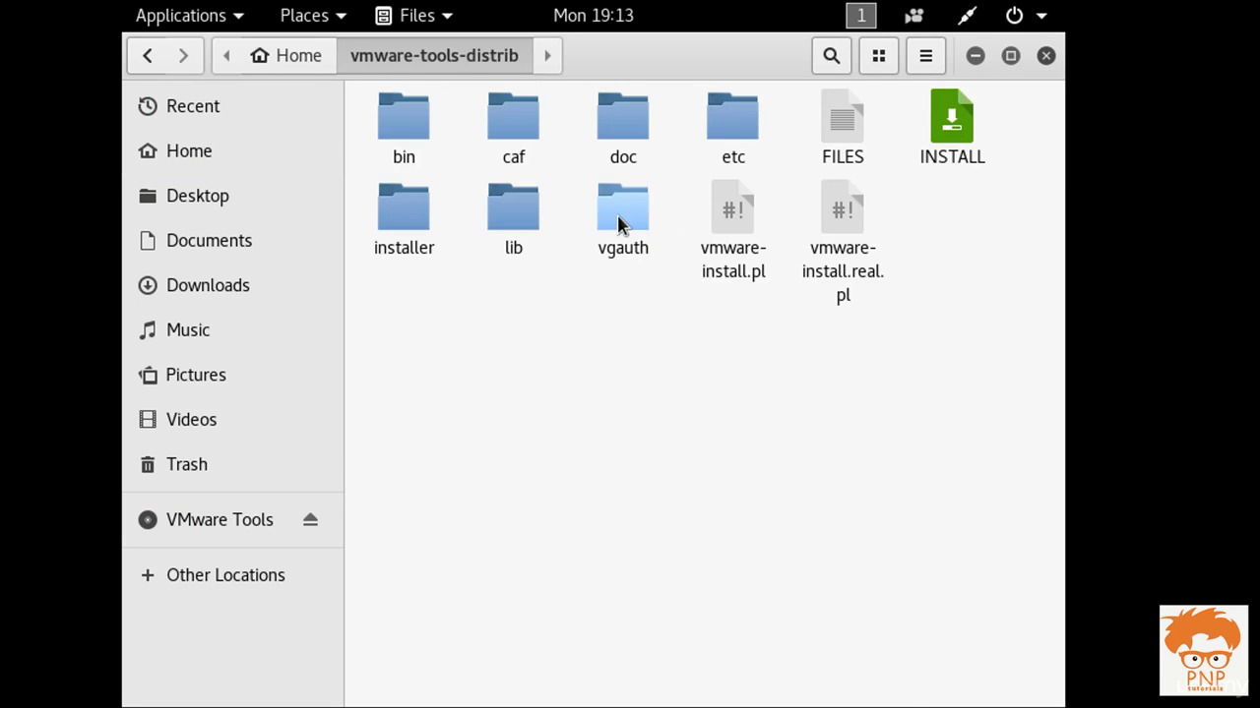
right_click(590, 302)
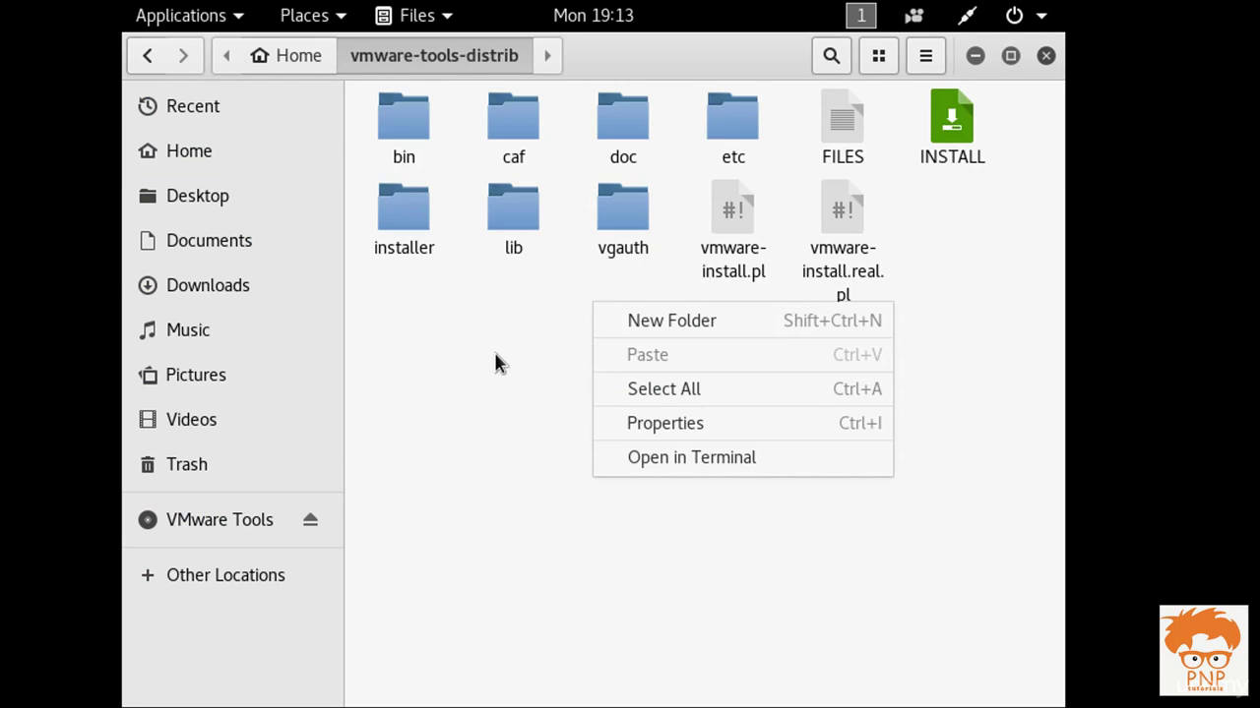
left_click(520, 334)
right_click(525, 319)
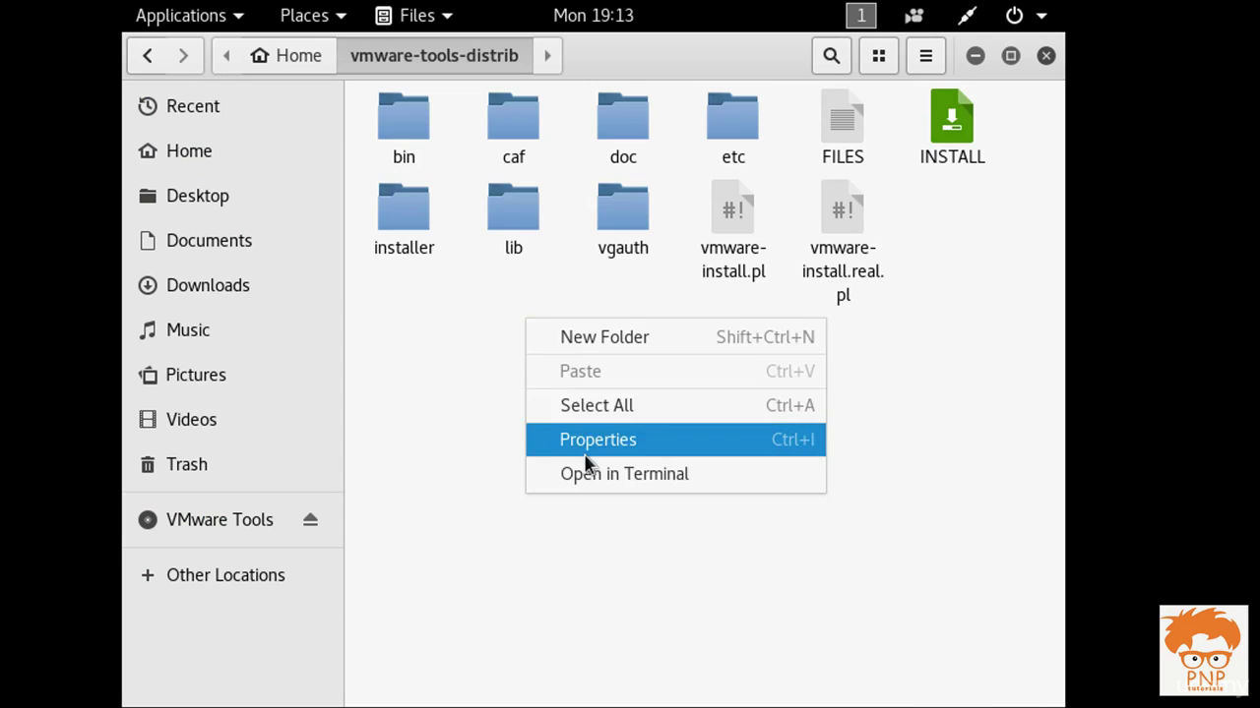
left_click(592, 473)
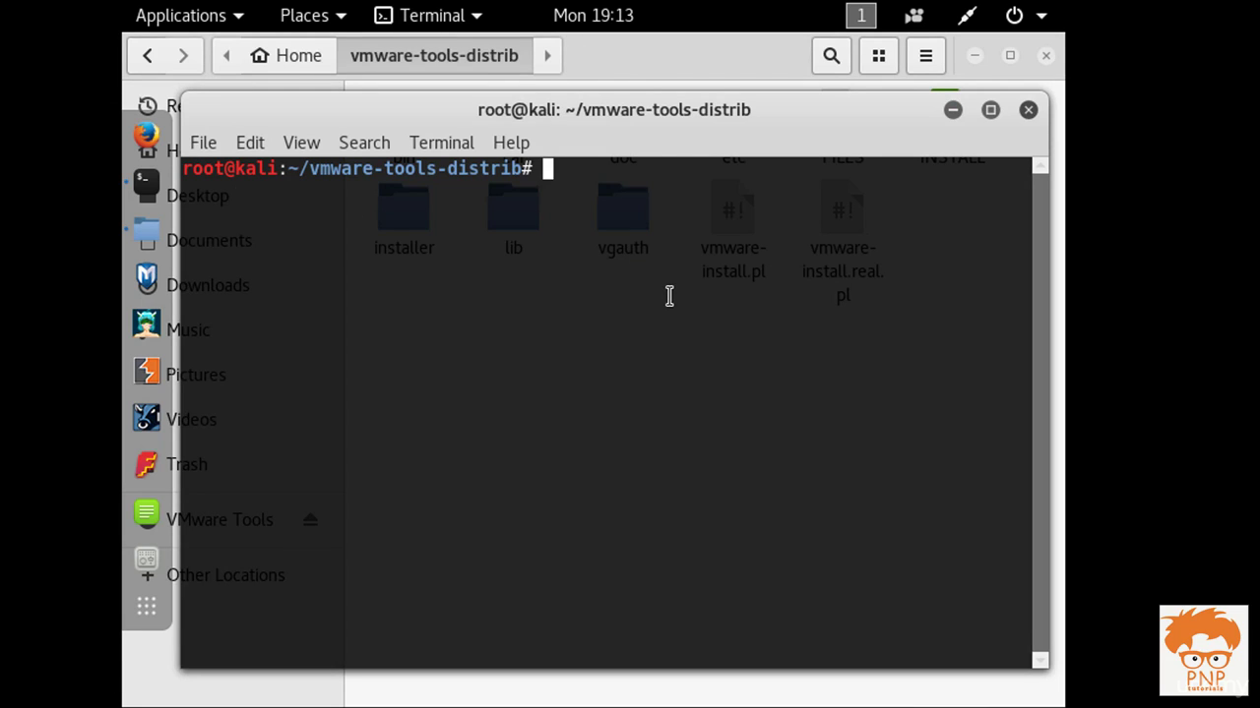
List the folder with ls and start typing the ./vmware-install.pl command
type("ls")
key("Return")
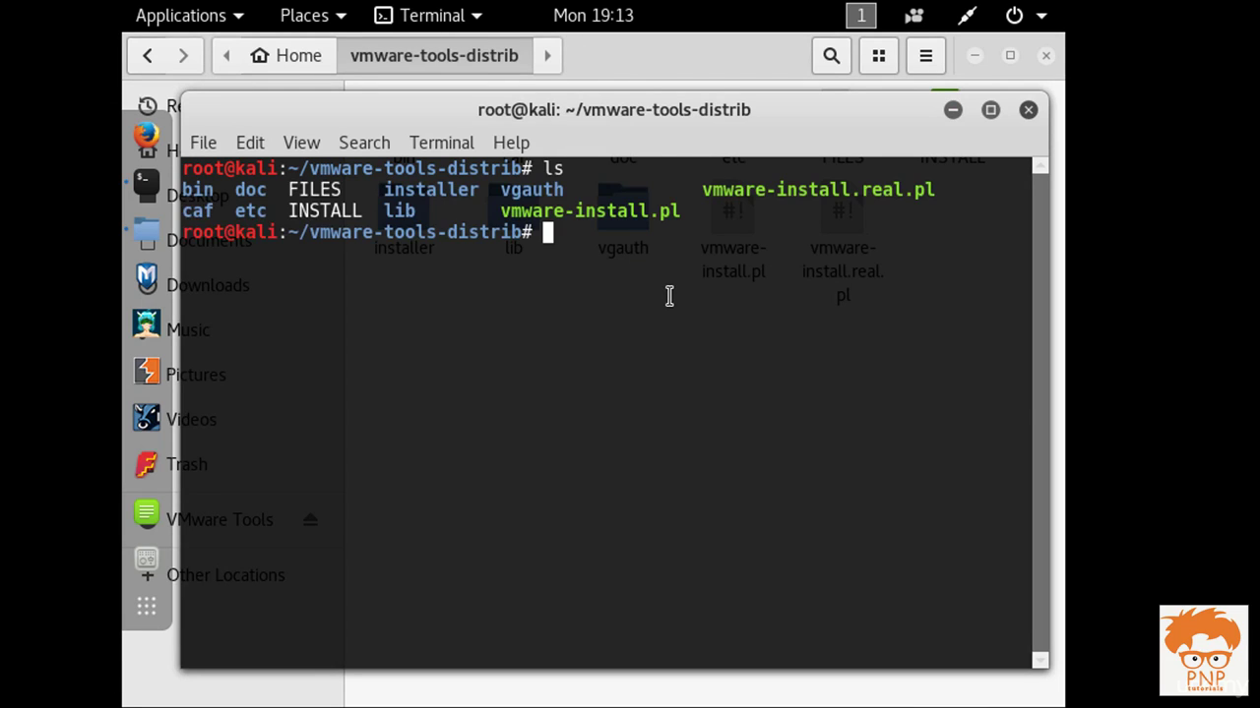
type("./vmware")
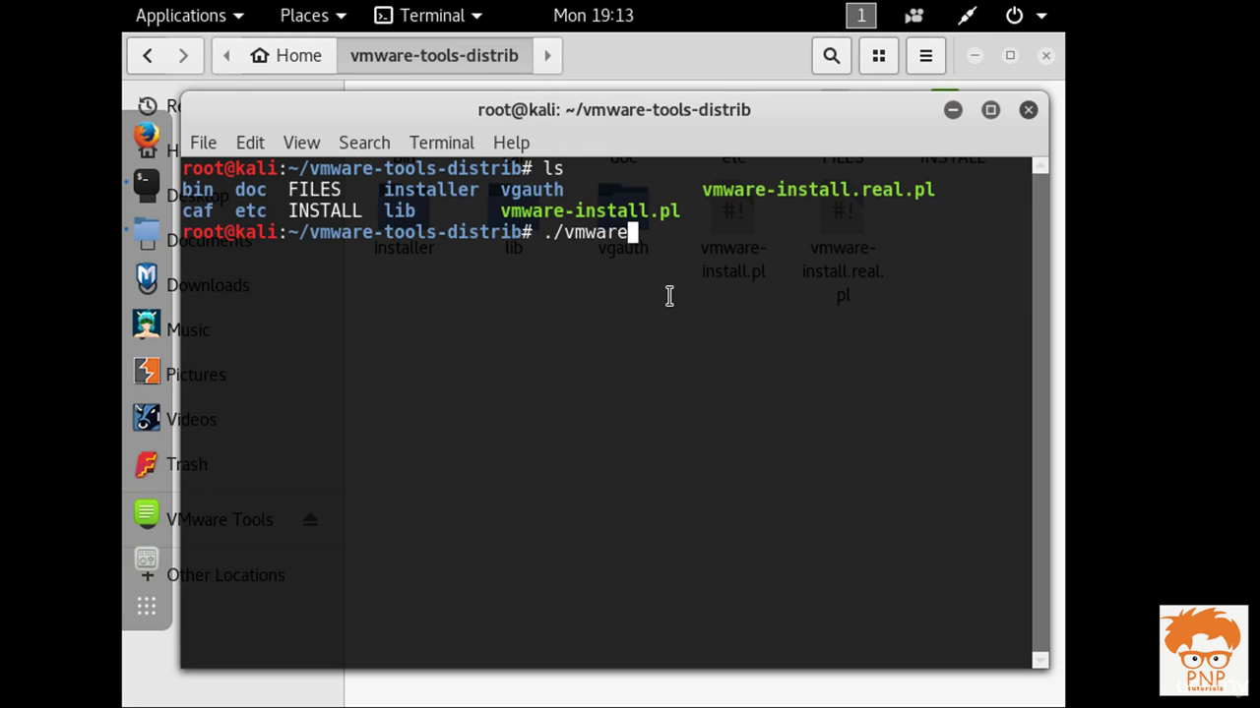
key("Tab")
Run ./vmware-install.pl and accept the default binary, init and daemon directories
type("pl")
key("Return")
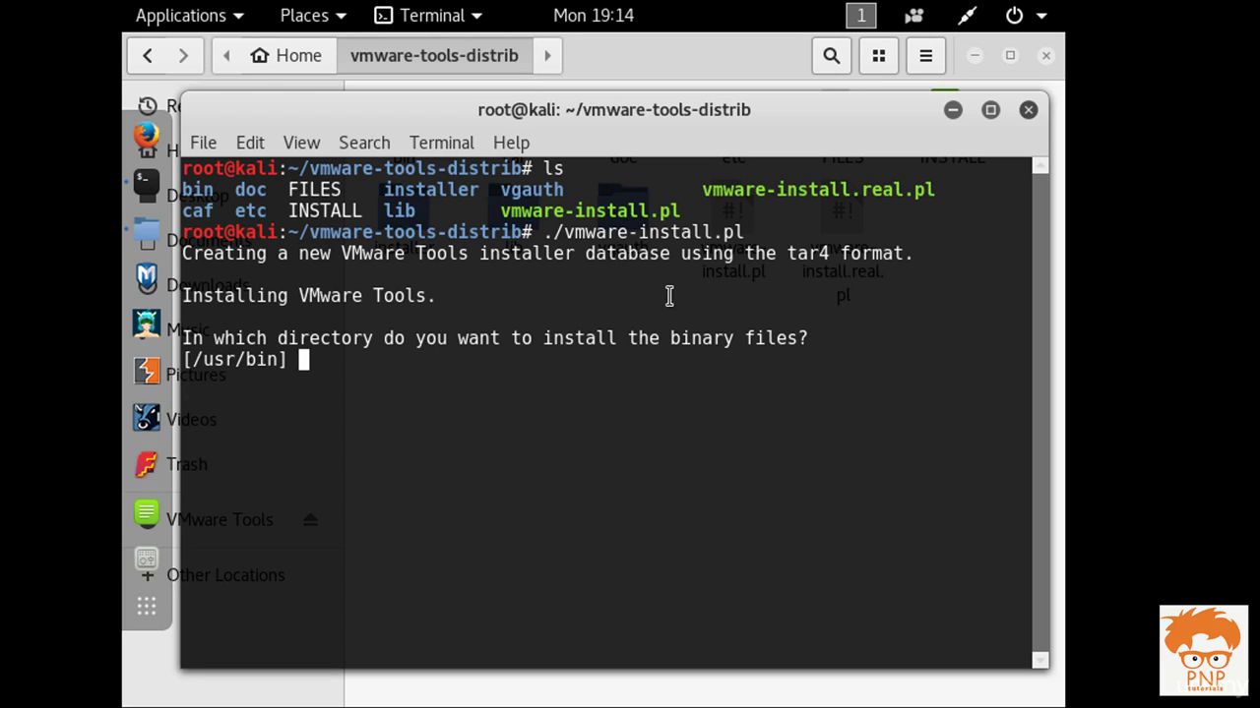
key("Return")
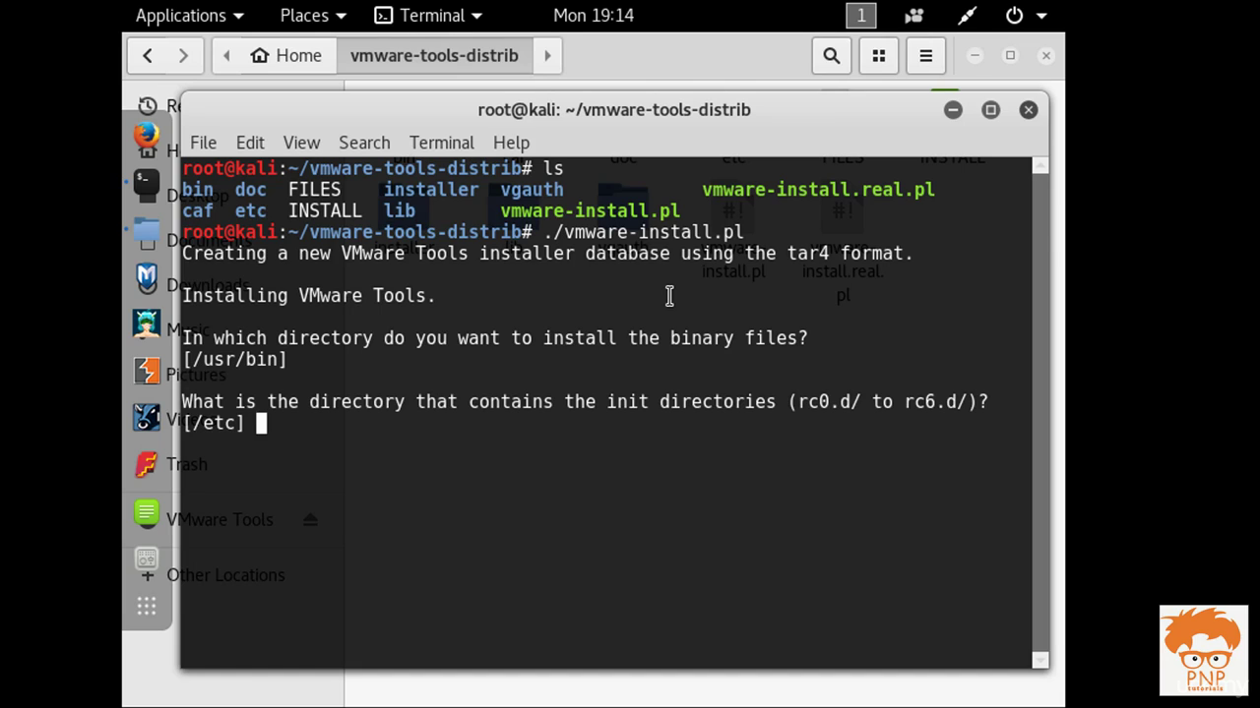
key("Return")
key("Return")
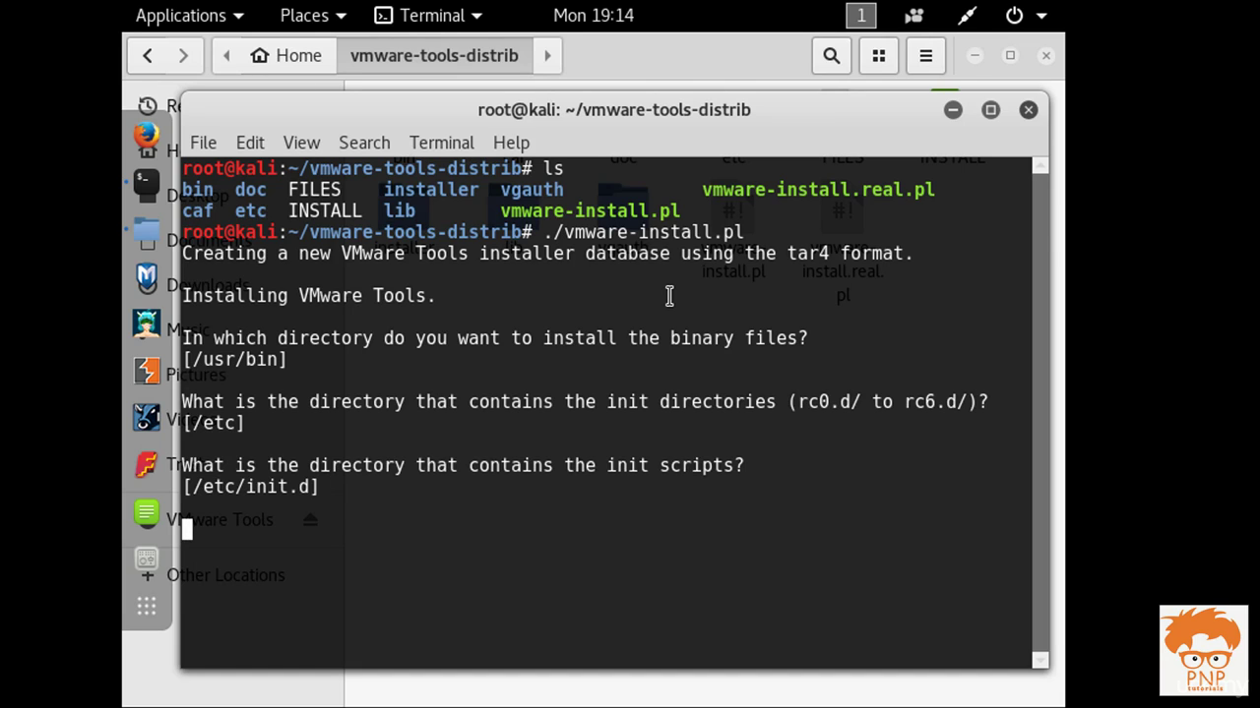
key("Return")
key("Return")
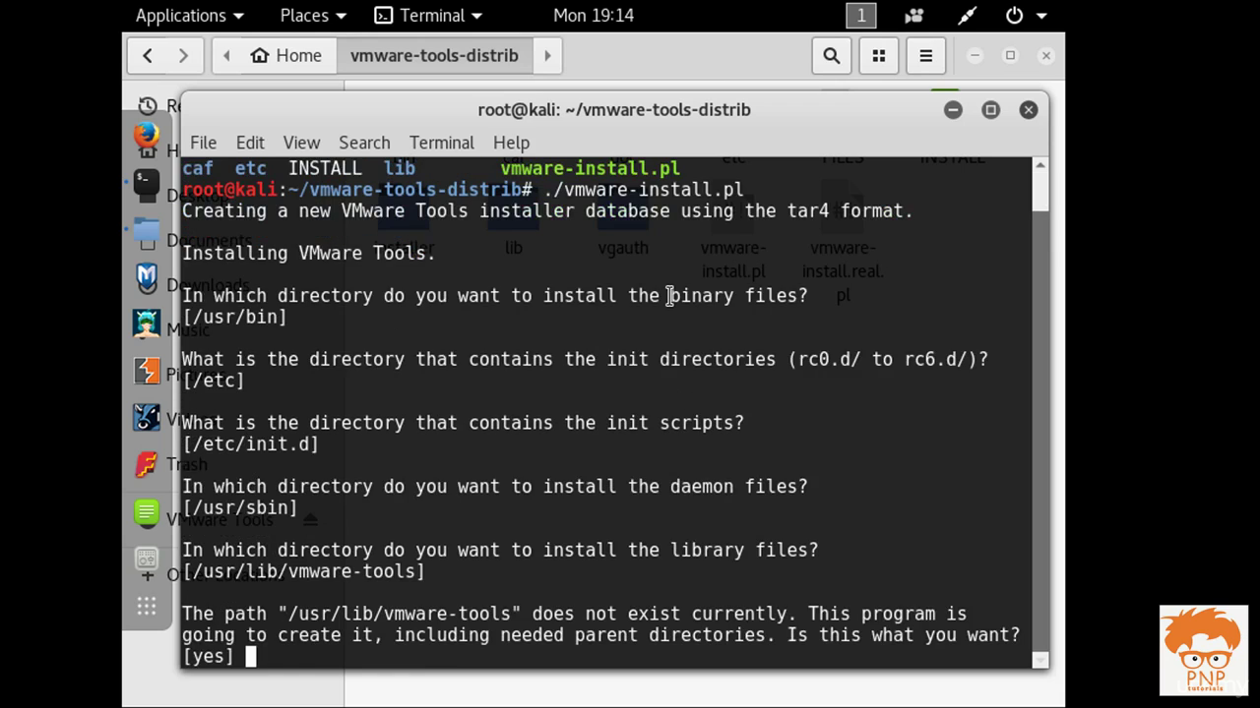
key("Return")
Answer yes to create the library directory and accept the transient and documentation defaults
type("yes")
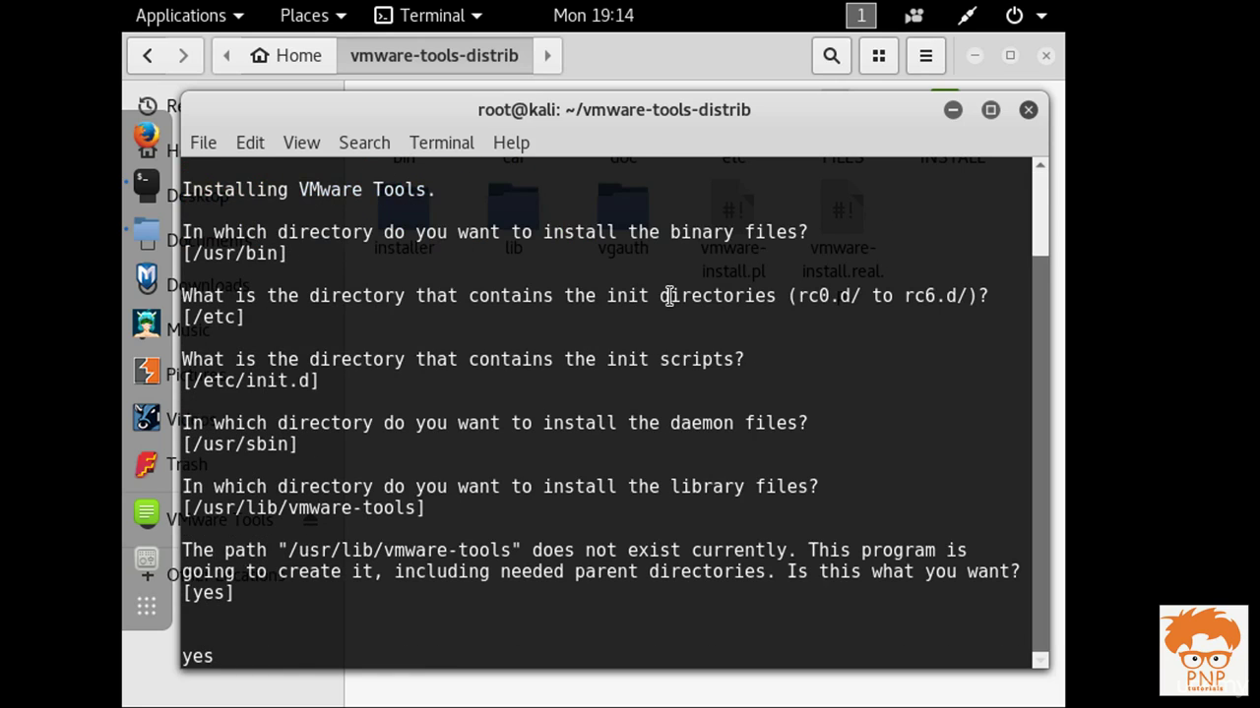
key("Return")
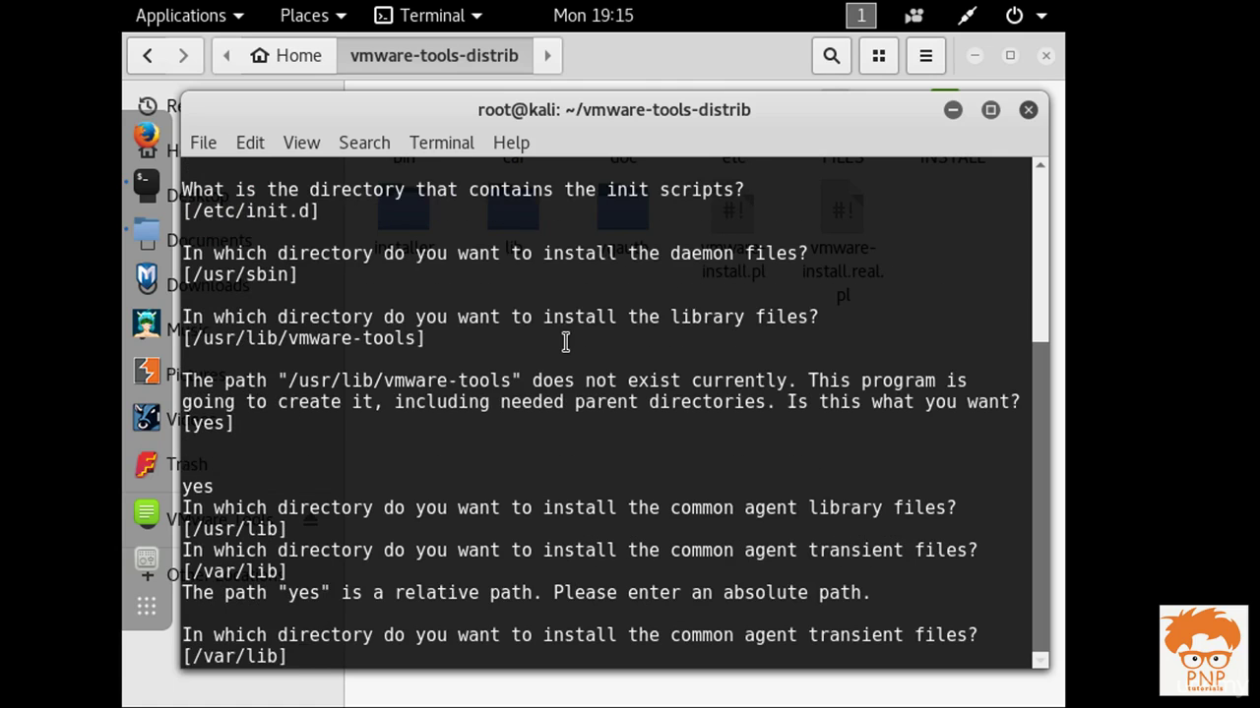
key("Return")
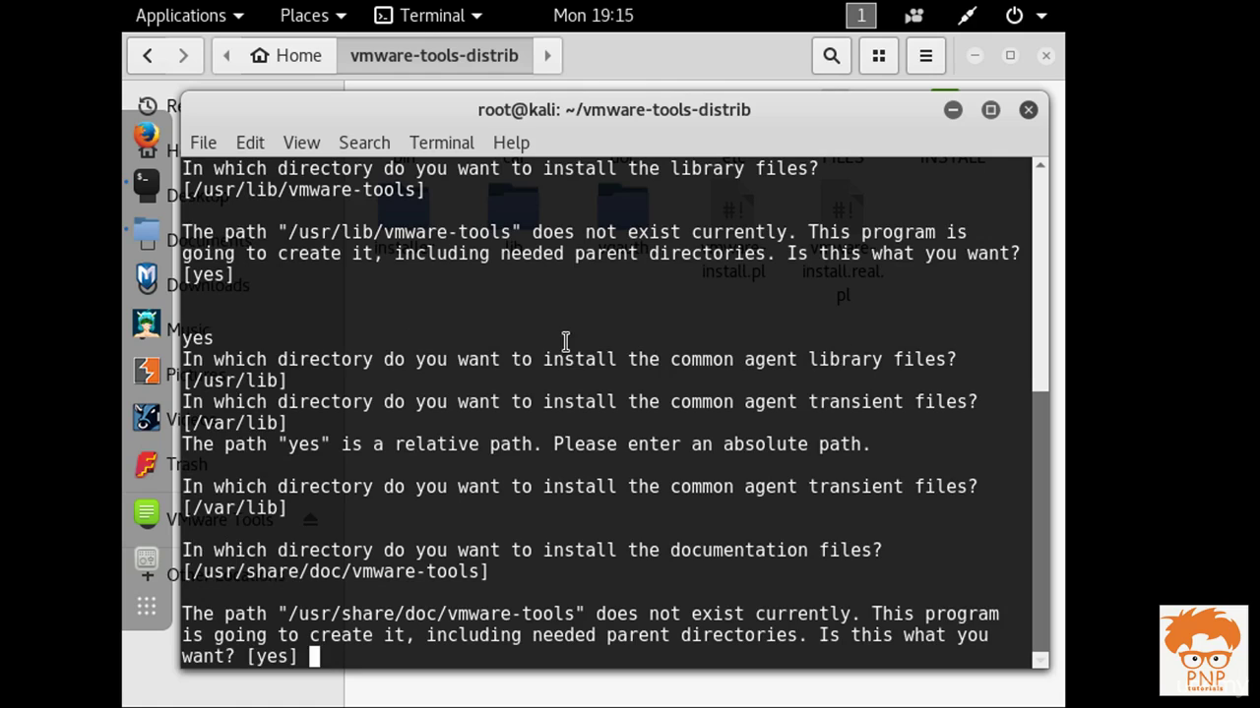
left_click_drag(287, 614, 673, 634)
left_click(681, 629)
key("Return")
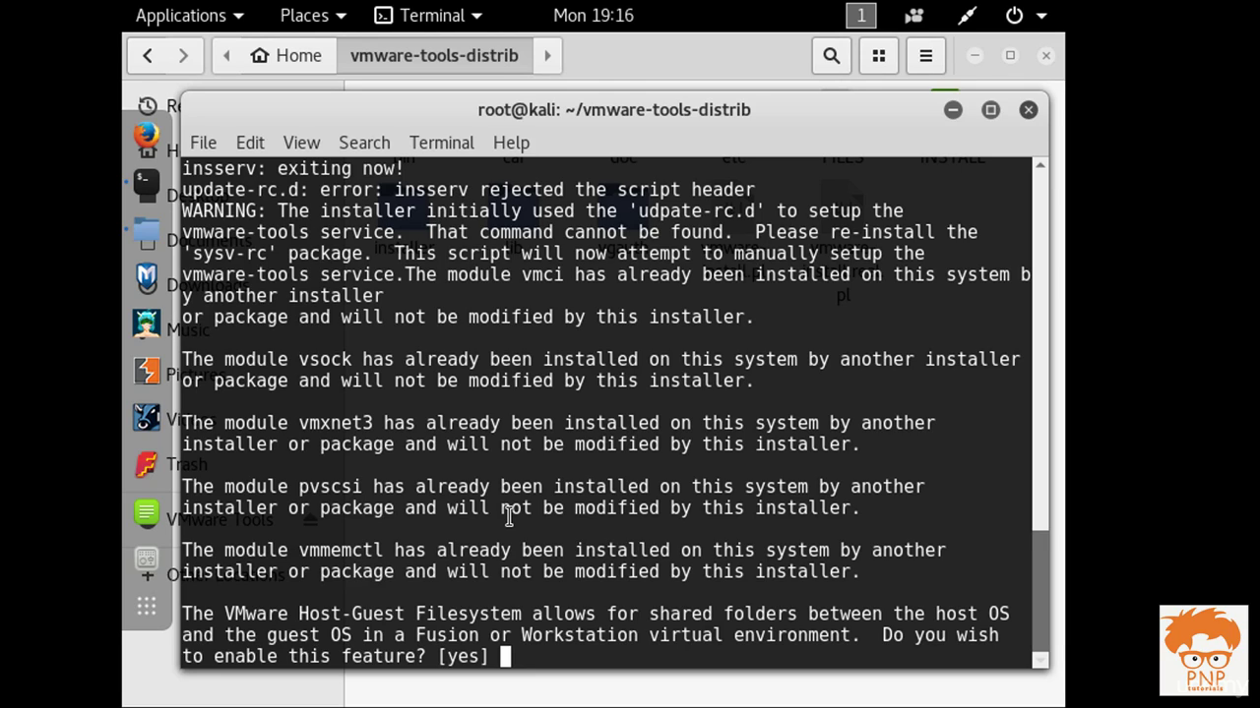
Accept the defaults for shared folders, drag-and-drop, kernel modules and vgauth until configuration completes
key("Return")
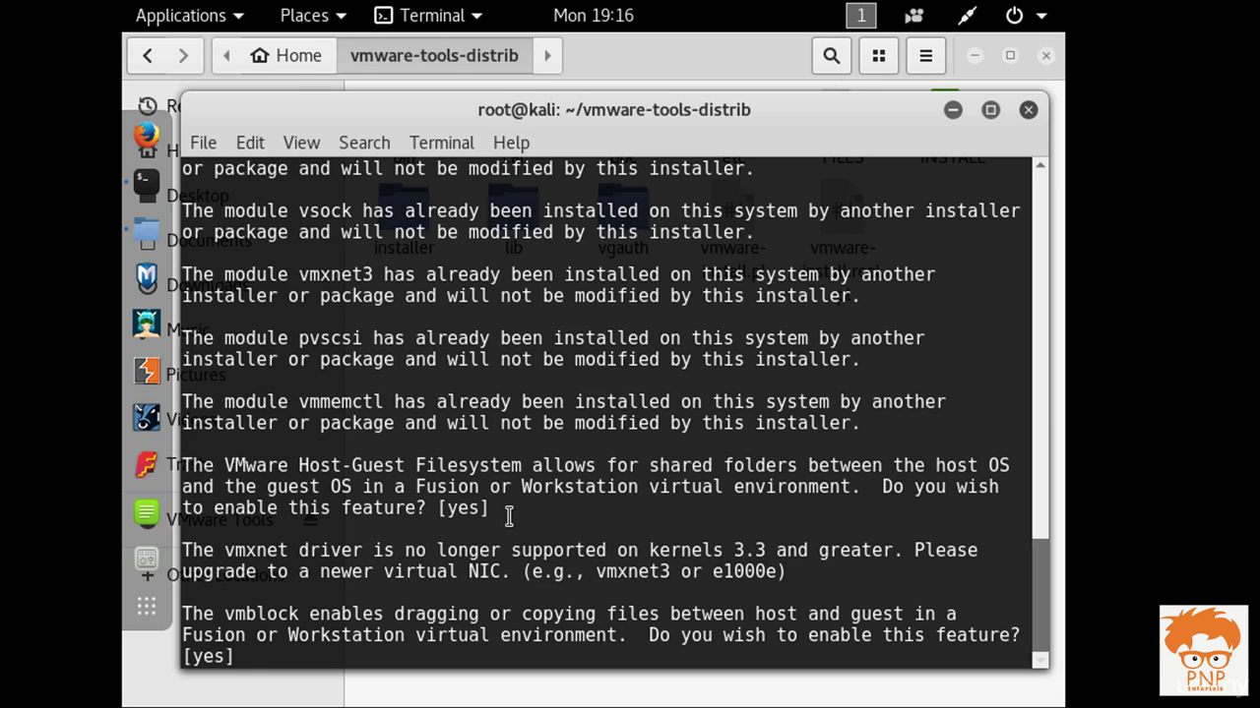
key("Return")
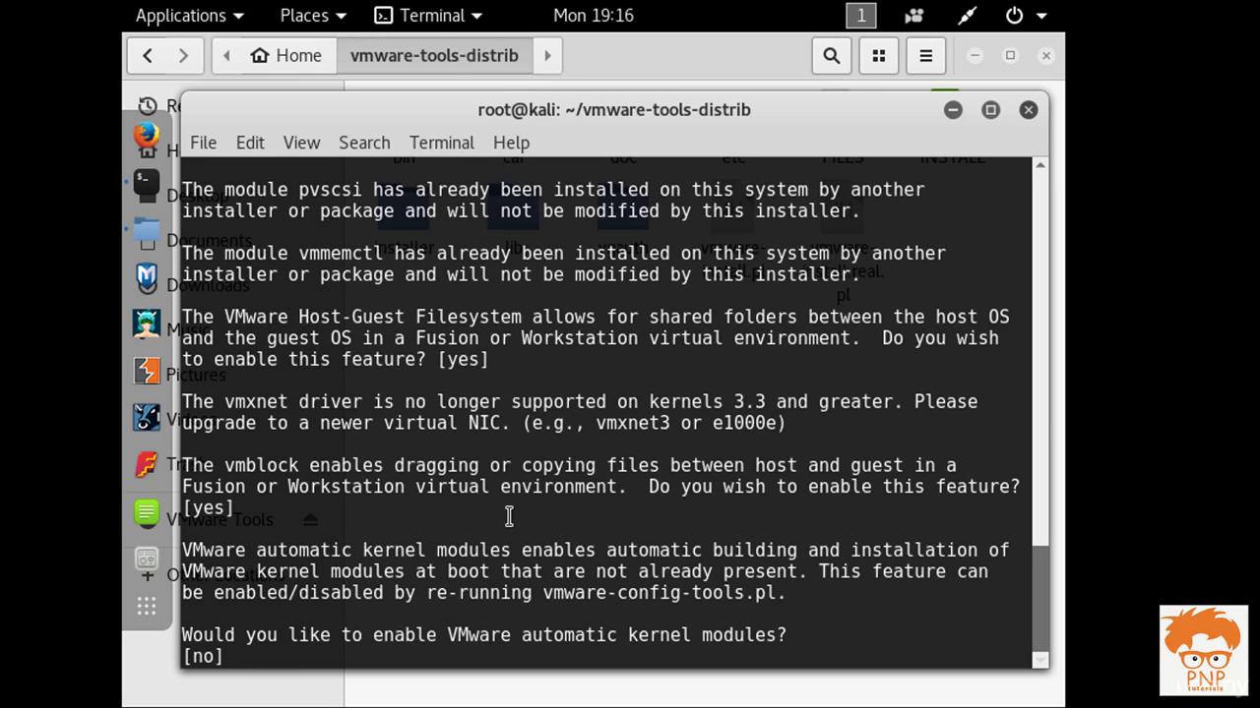
key("Return")
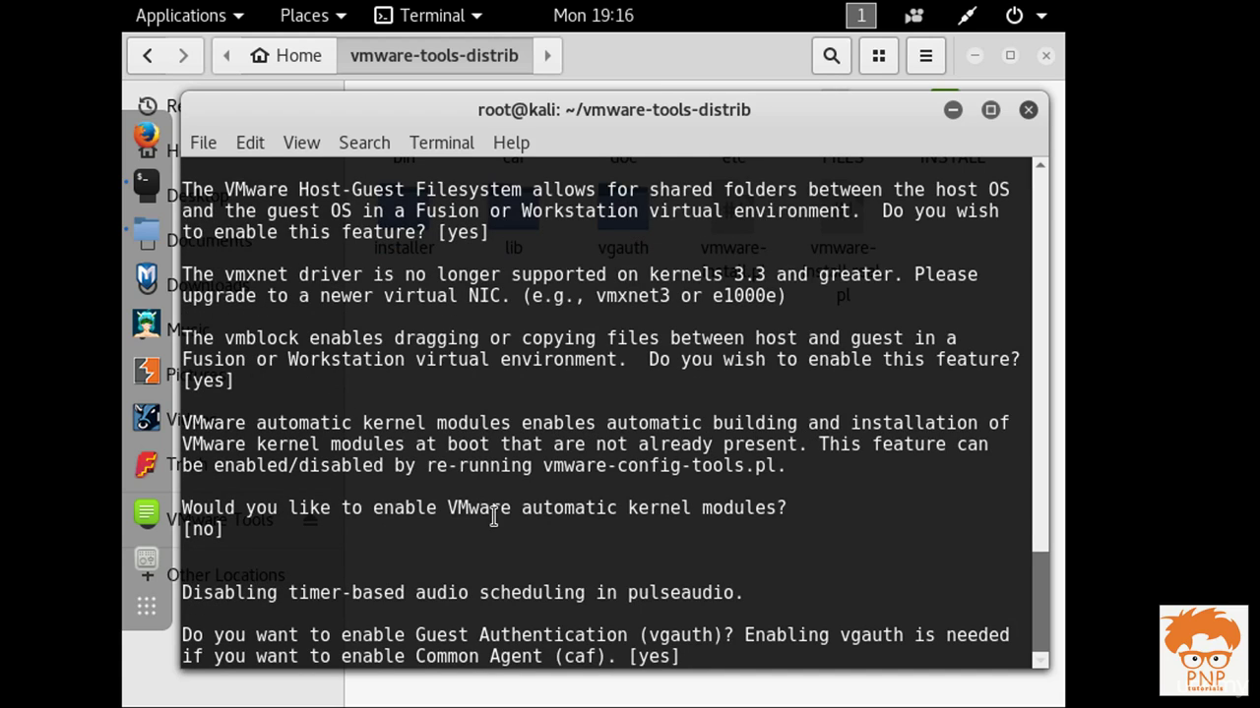
key("Return")
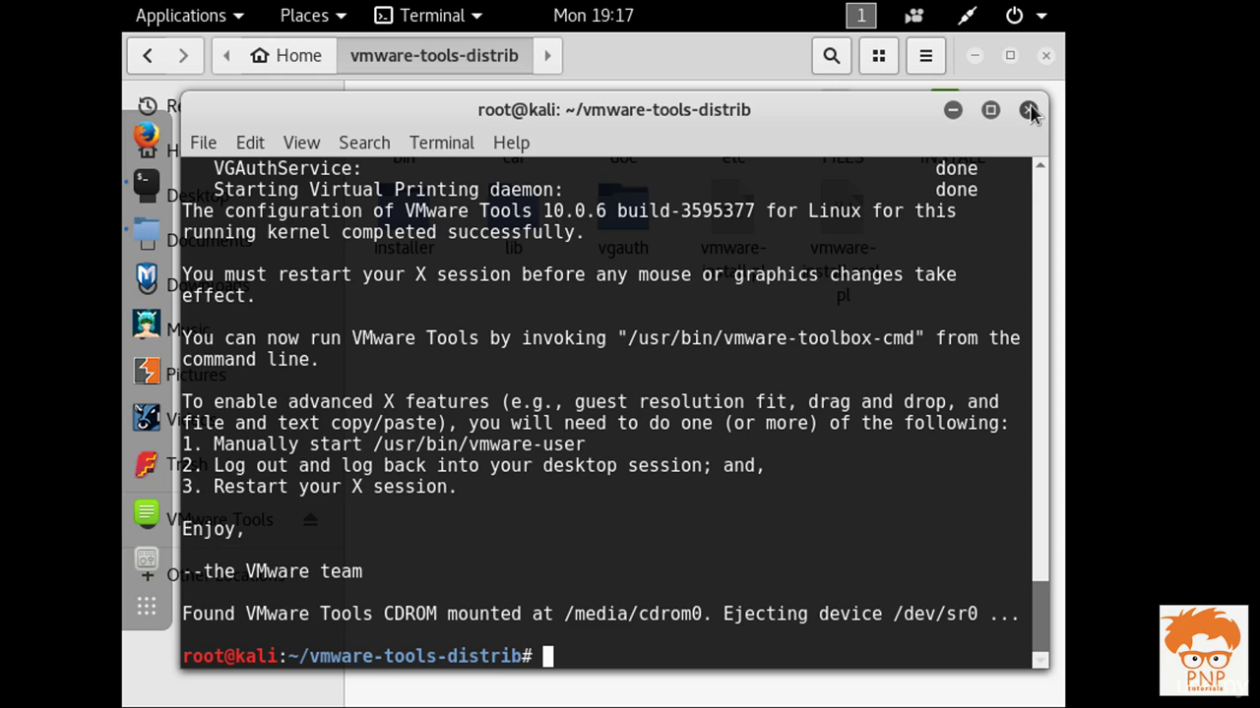
left_click(1046, 57)
Close the file manager and switch the virtual machine to full screen
left_click(1046, 57)
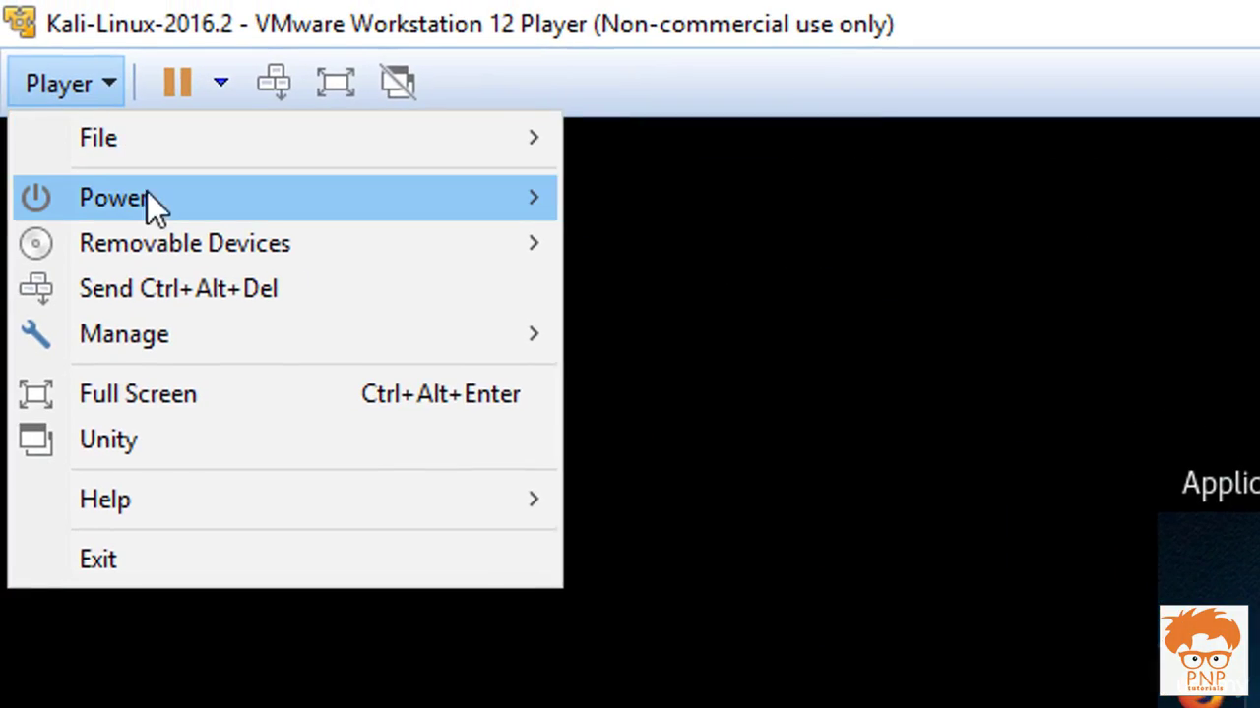
mouse_move(148, 198)
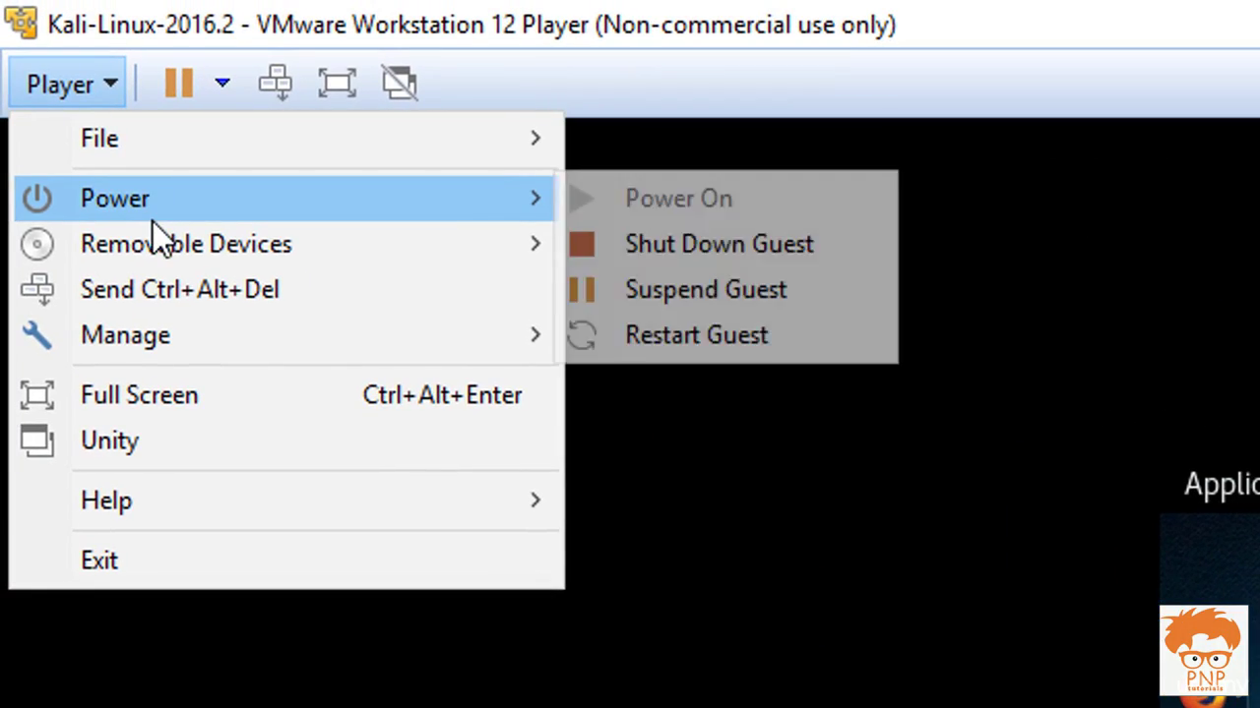
left_click(245, 394)
left_click(576, 17)
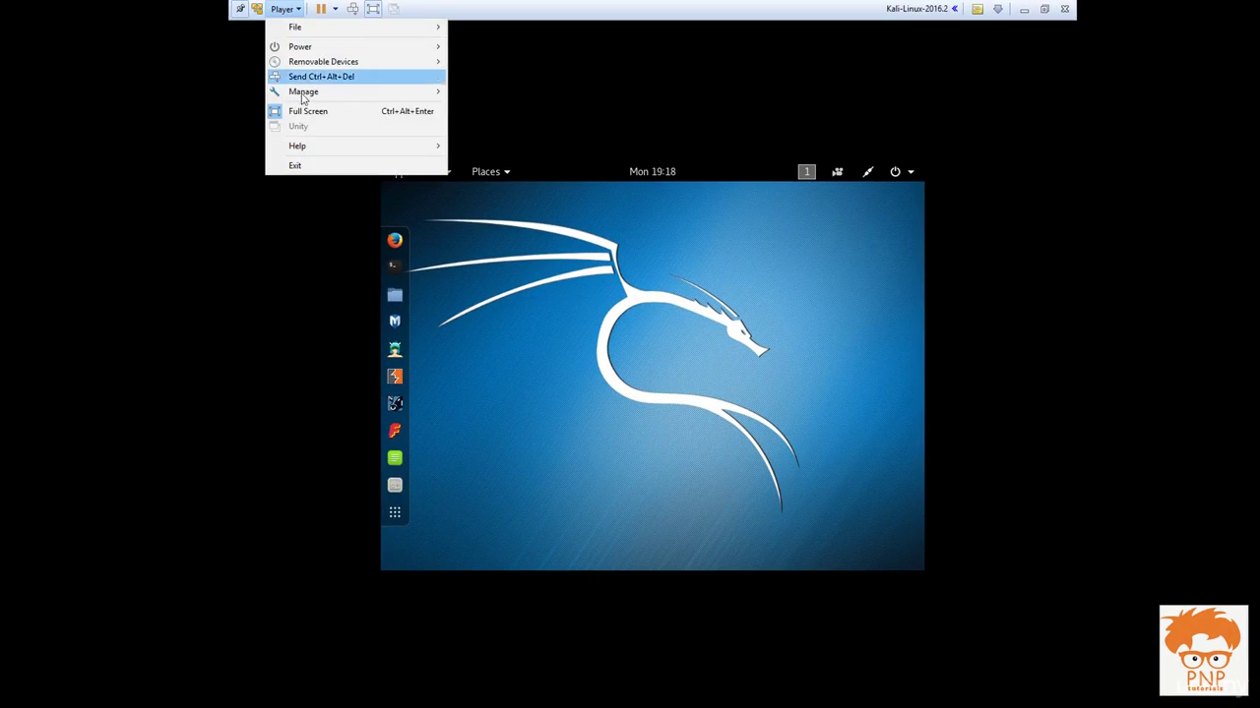
left_click(580, 311)
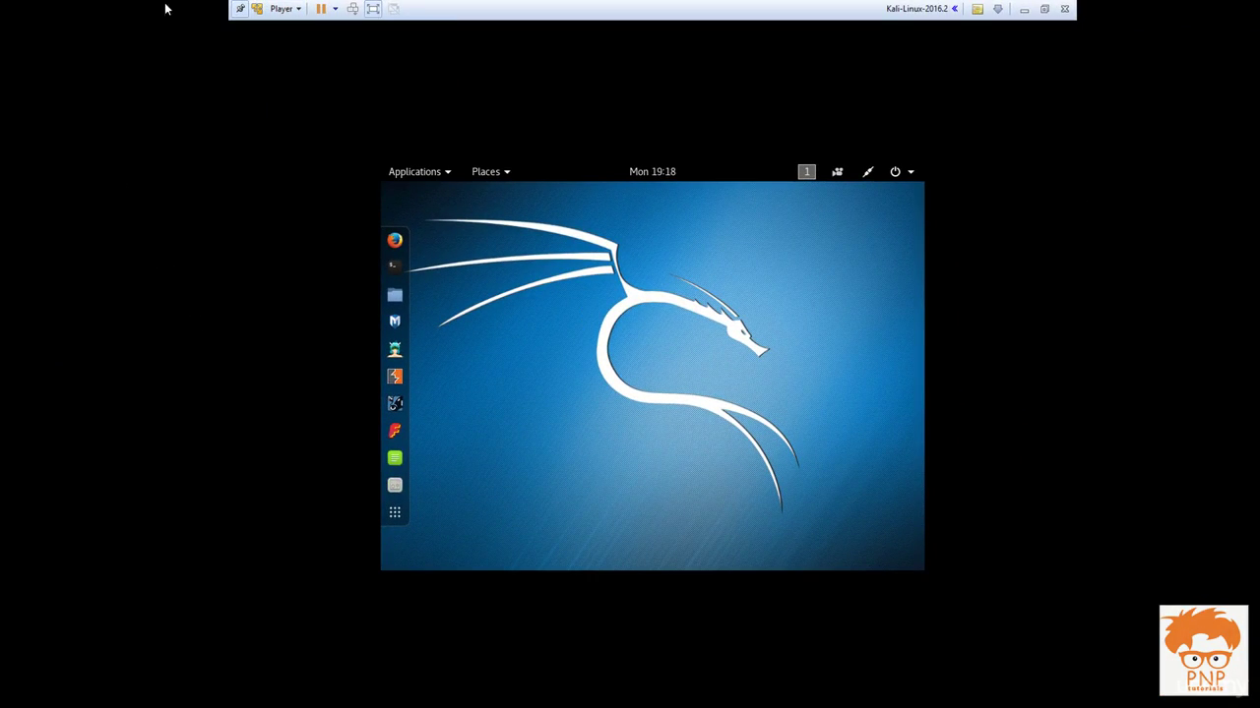
left_click(300, 9)
left_click(390, 123)
Restart Kali from the system menu's Power options
left_click(897, 172)
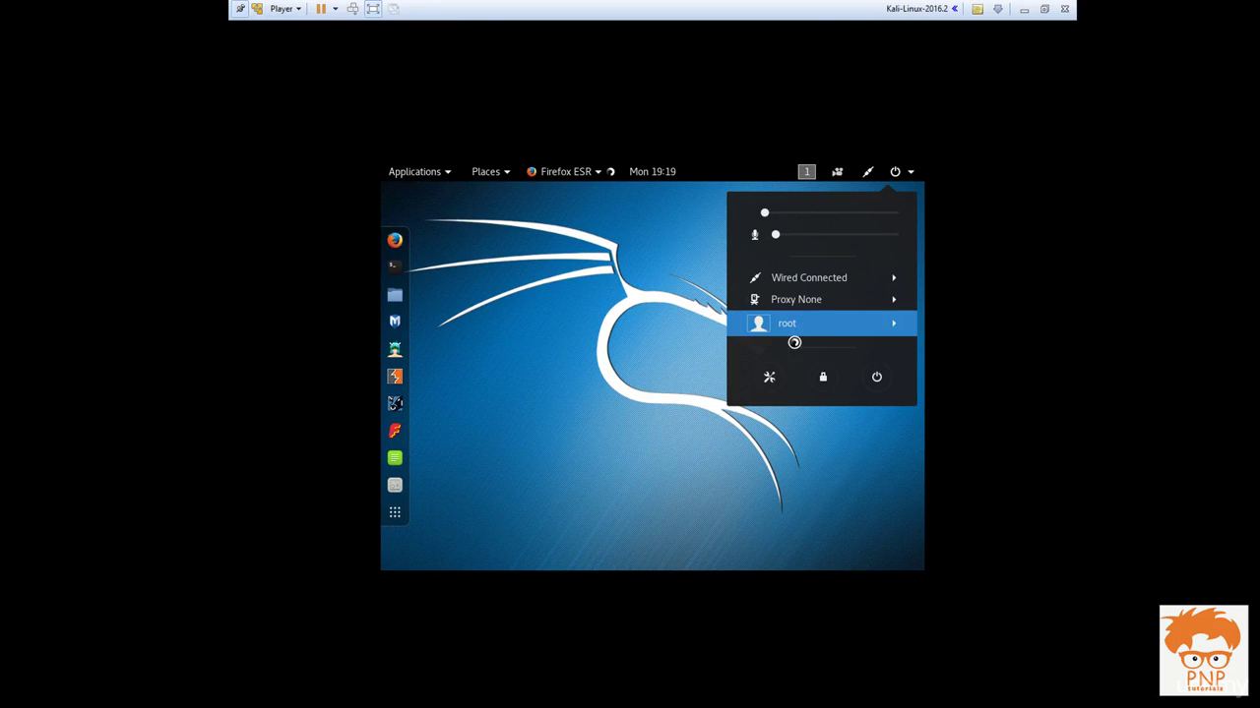
left_click(877, 377)
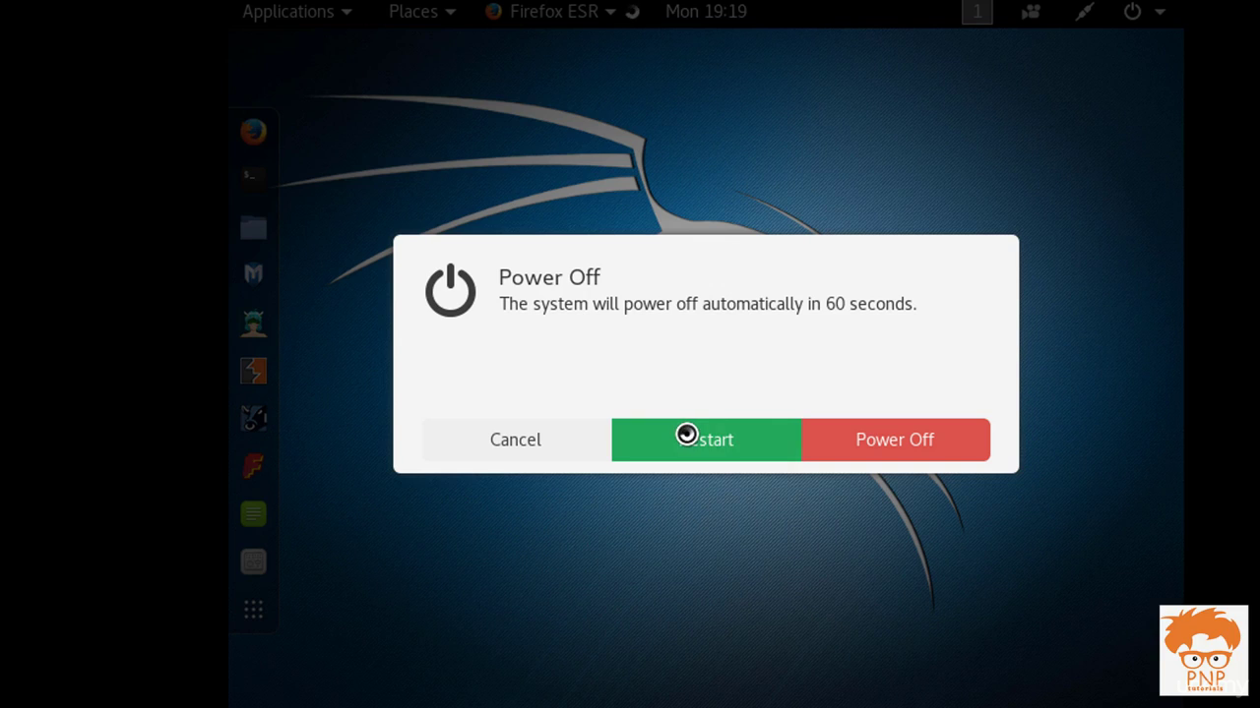
left_click(686, 433)
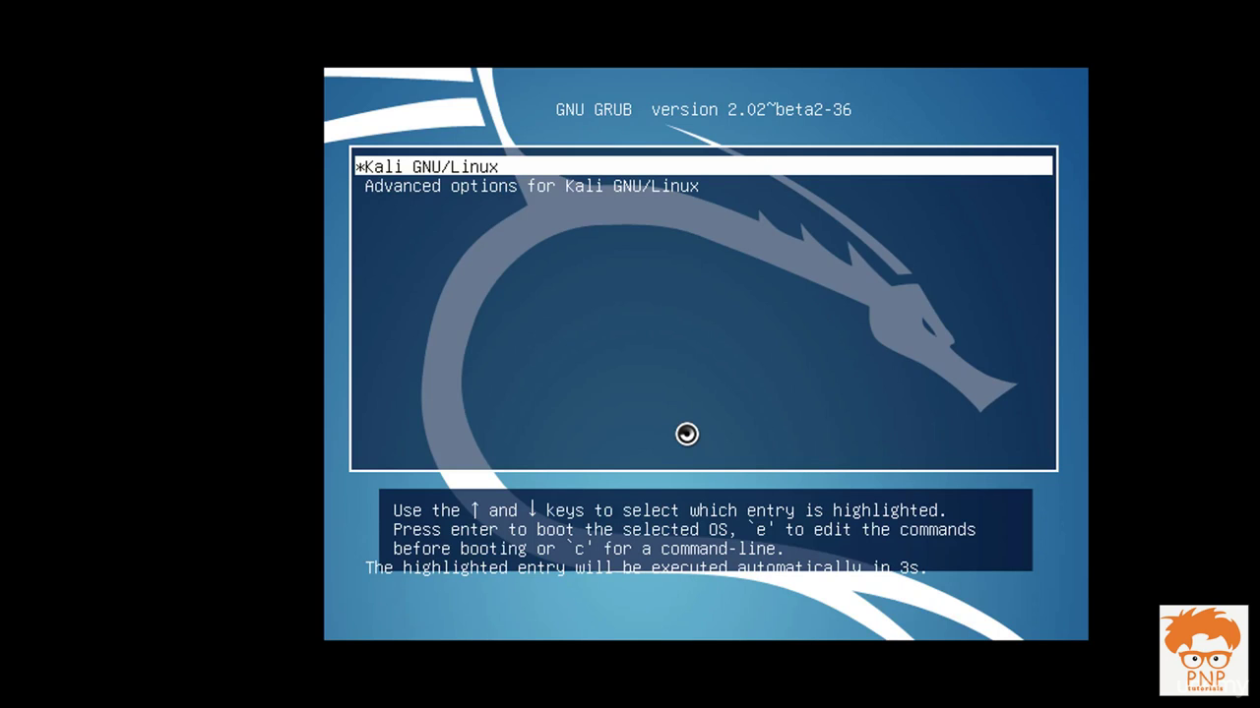
Boot the default Kali GNU/Linux entry and sign in as root with the account password
key("Return")
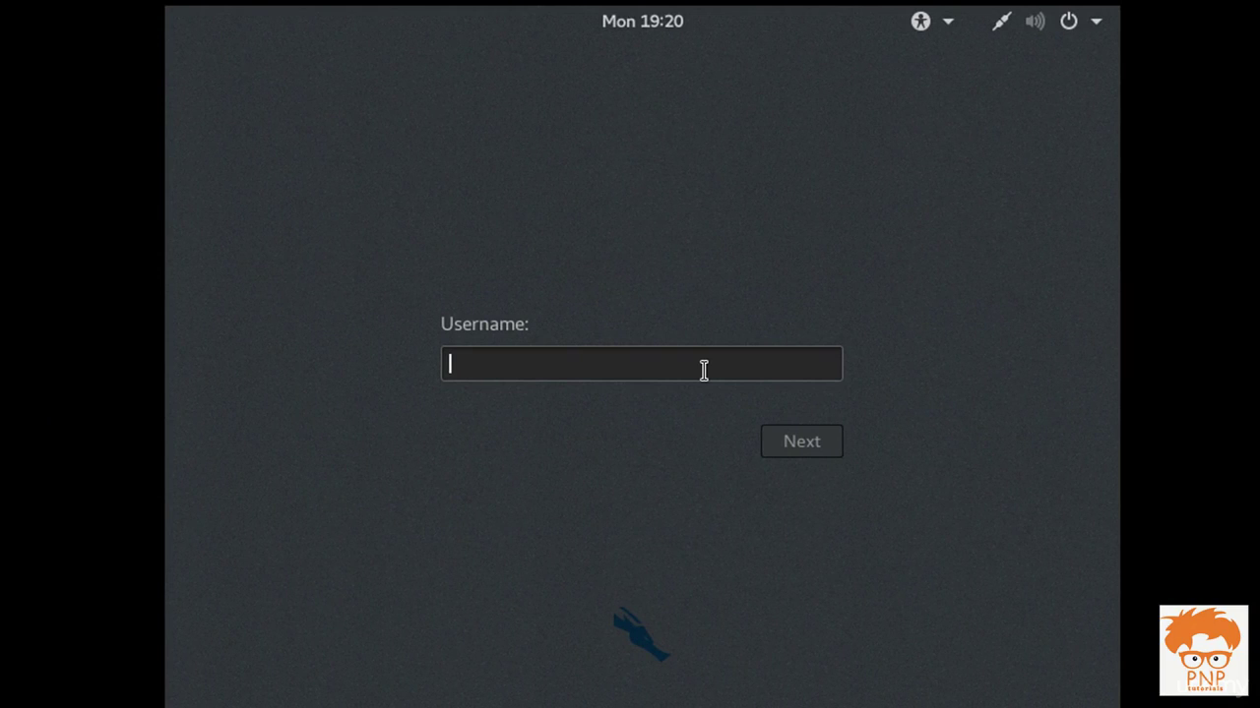
type("root")
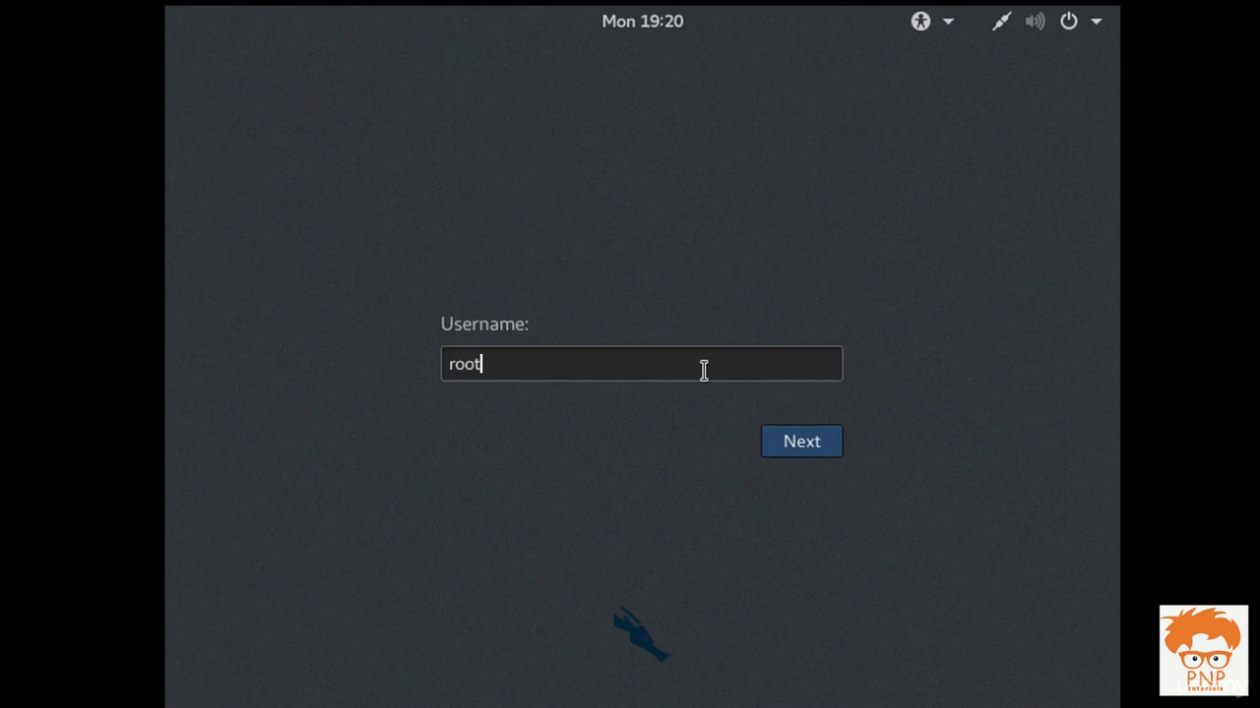
key("Return")
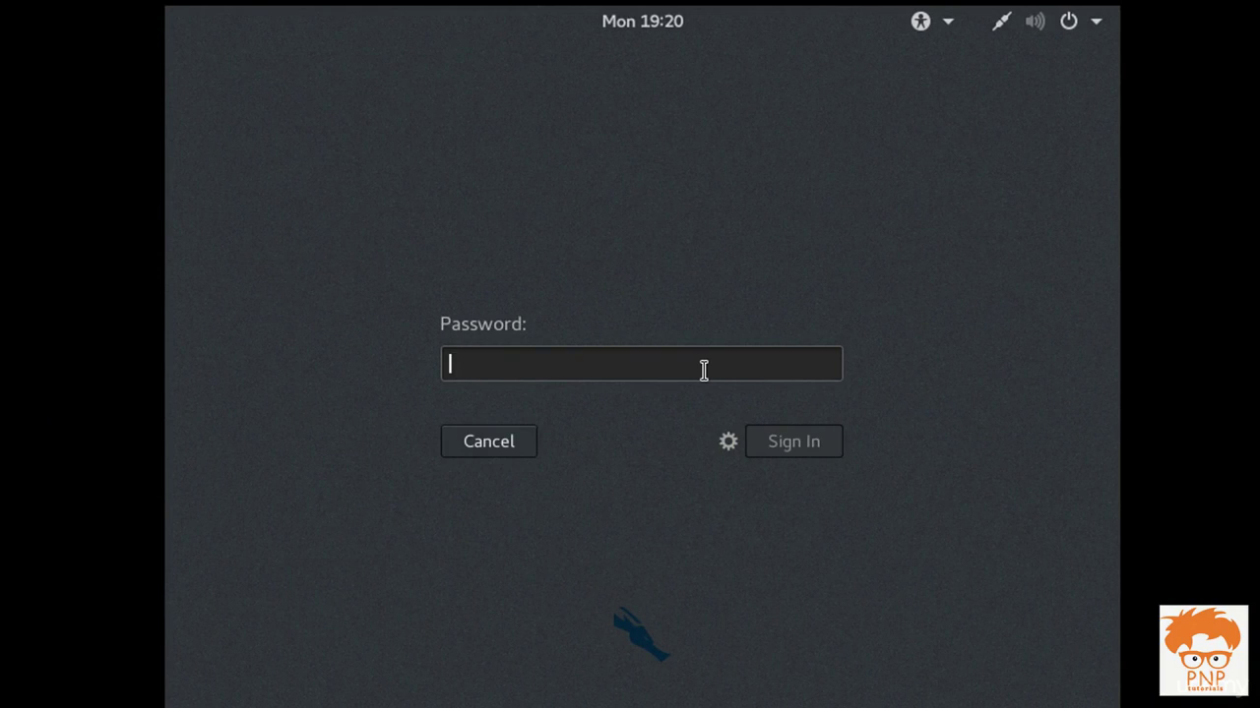
type("•••••••••")
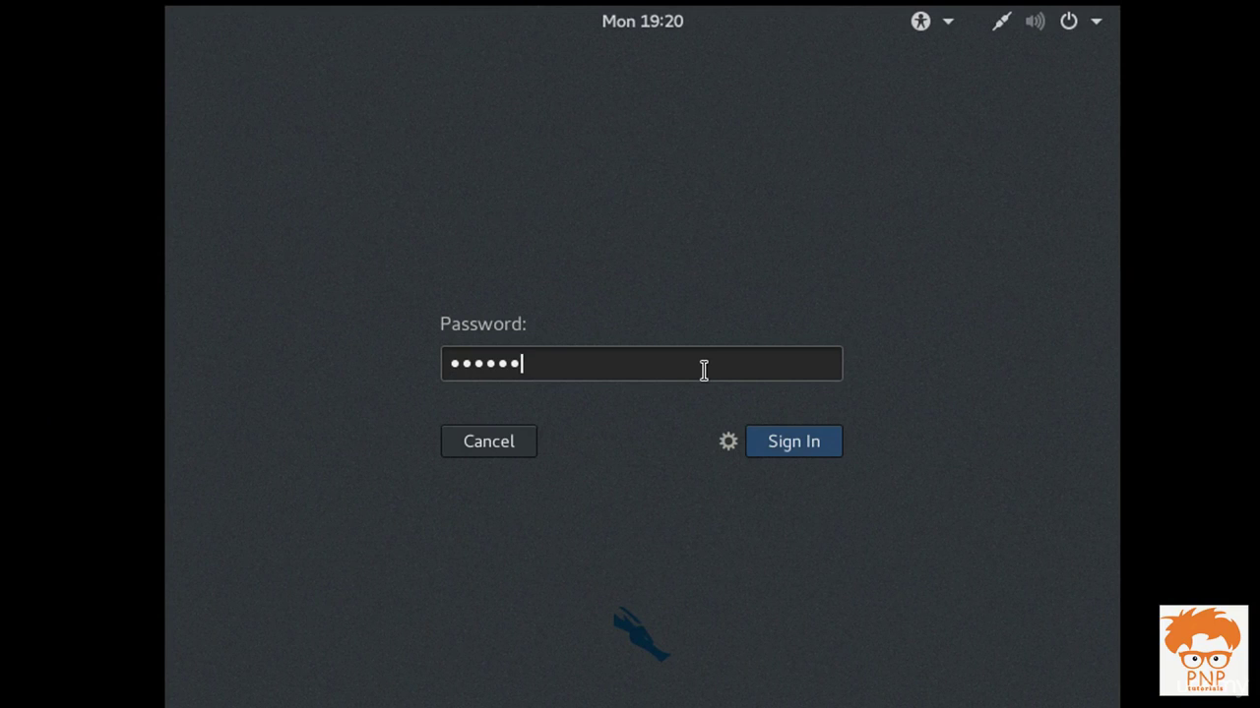
type("••")
key("Return")
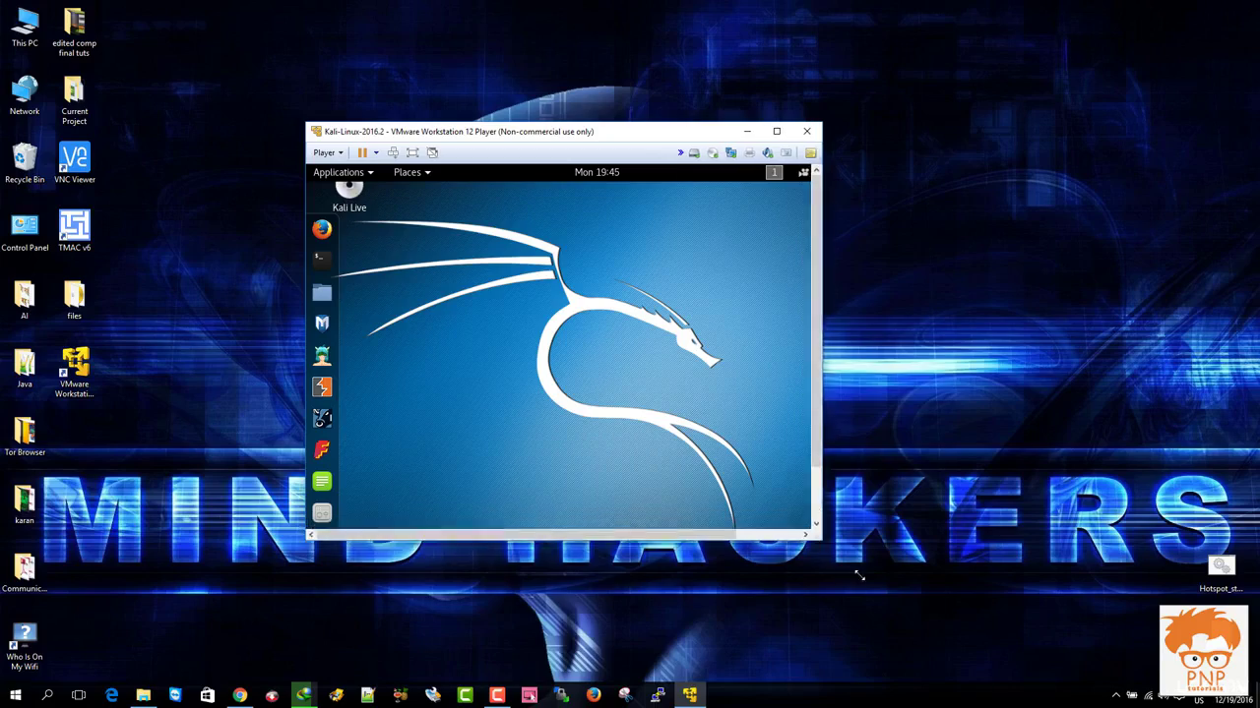
Resize the virtual machine window, then switch the Kali desktop to full screen
left_click_drag(815, 534, 888, 600)
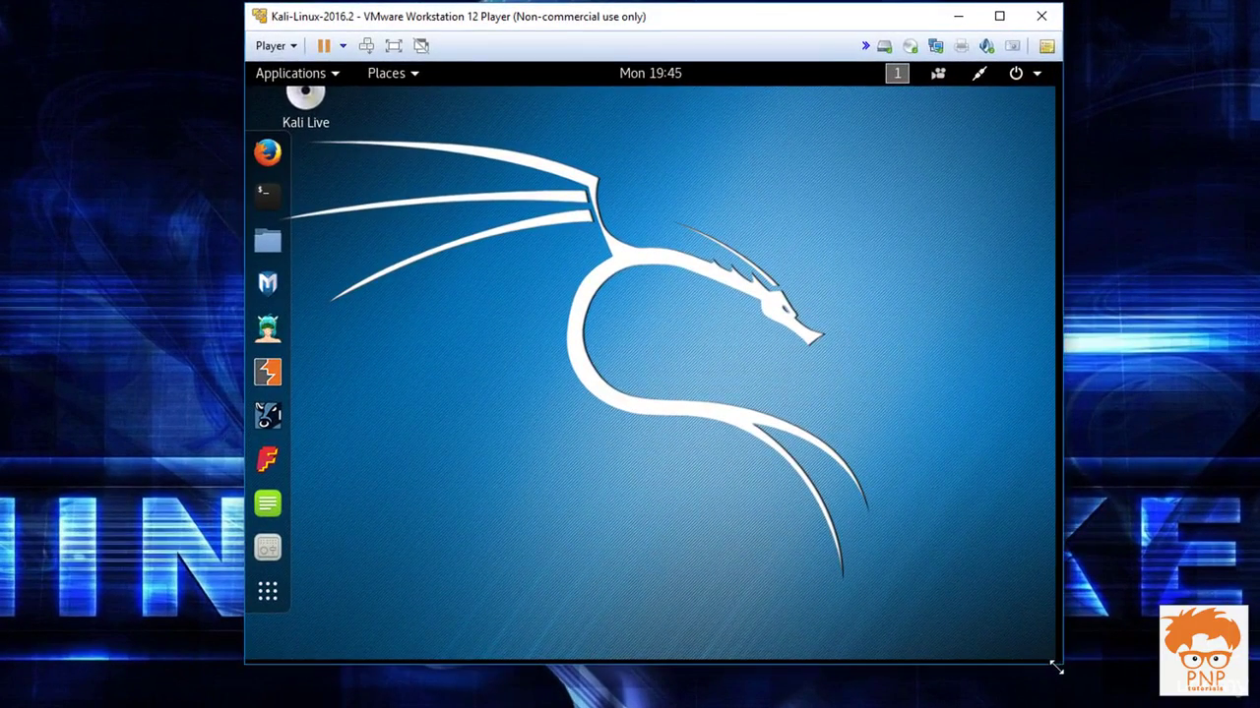
left_click_drag(1056, 667, 1052, 663)
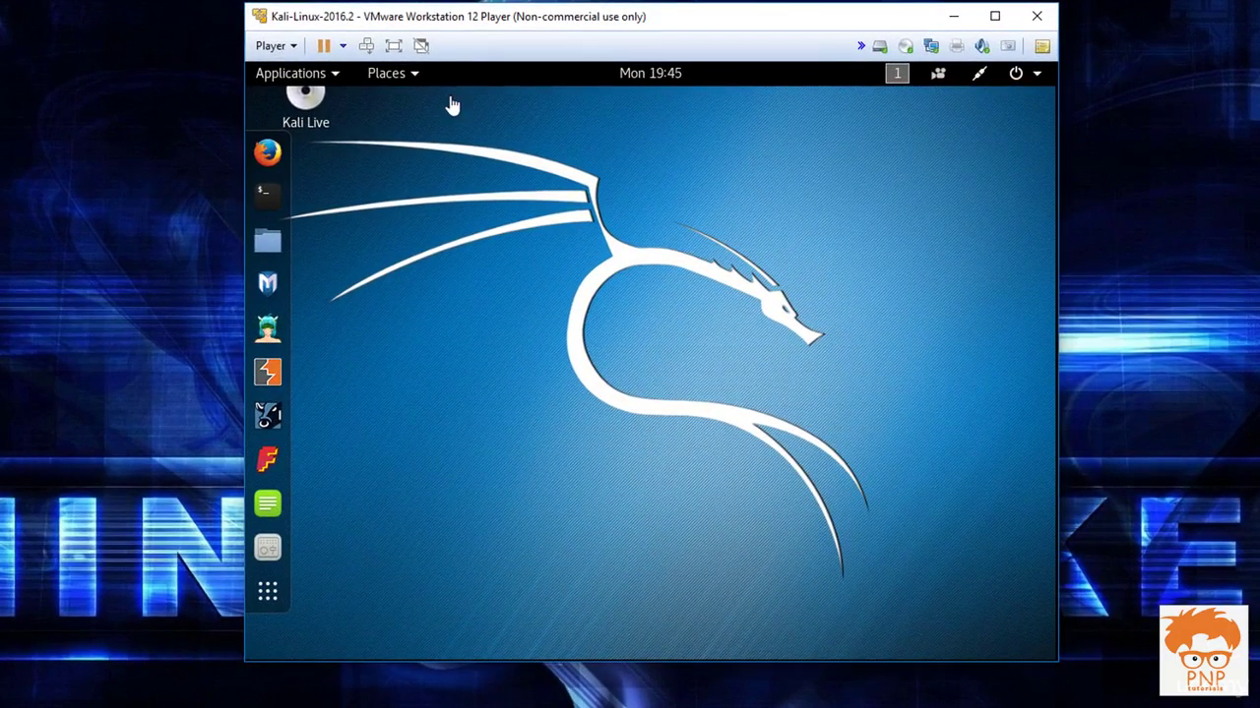
left_click(394, 45)
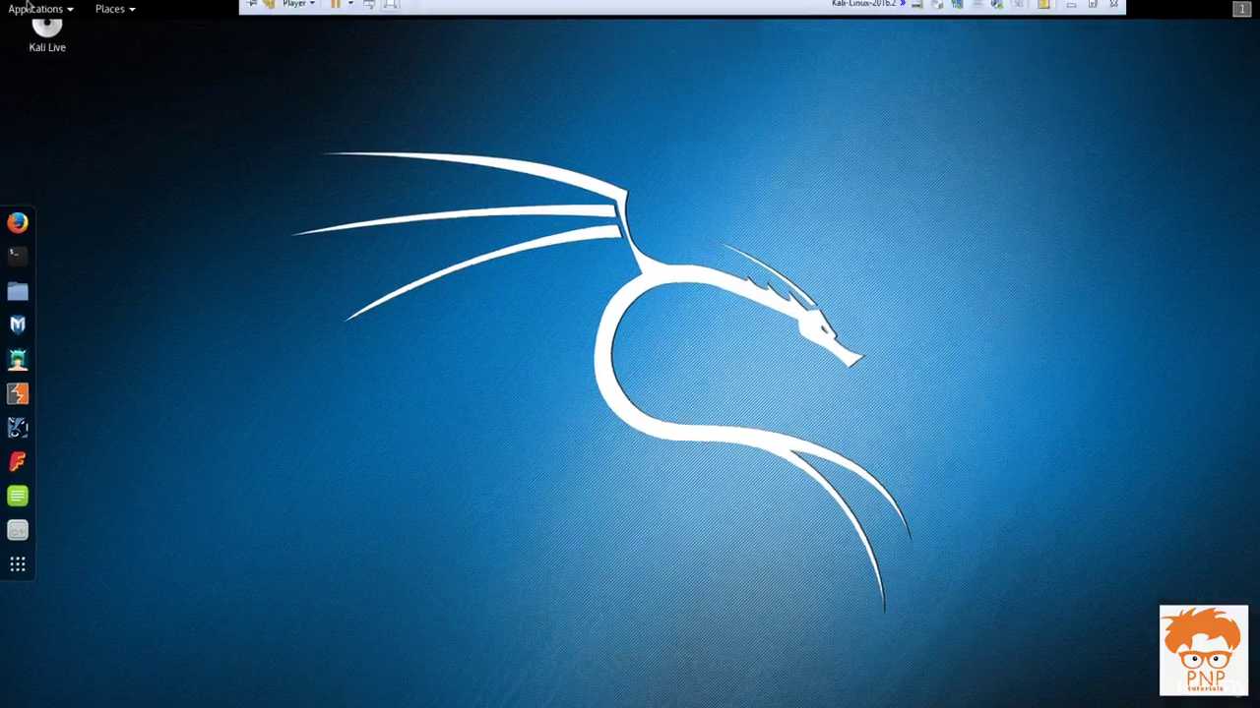
Browse the 06 - Wireless Attacks category in the Applications menu, then close the menu
left_click(33, 8)
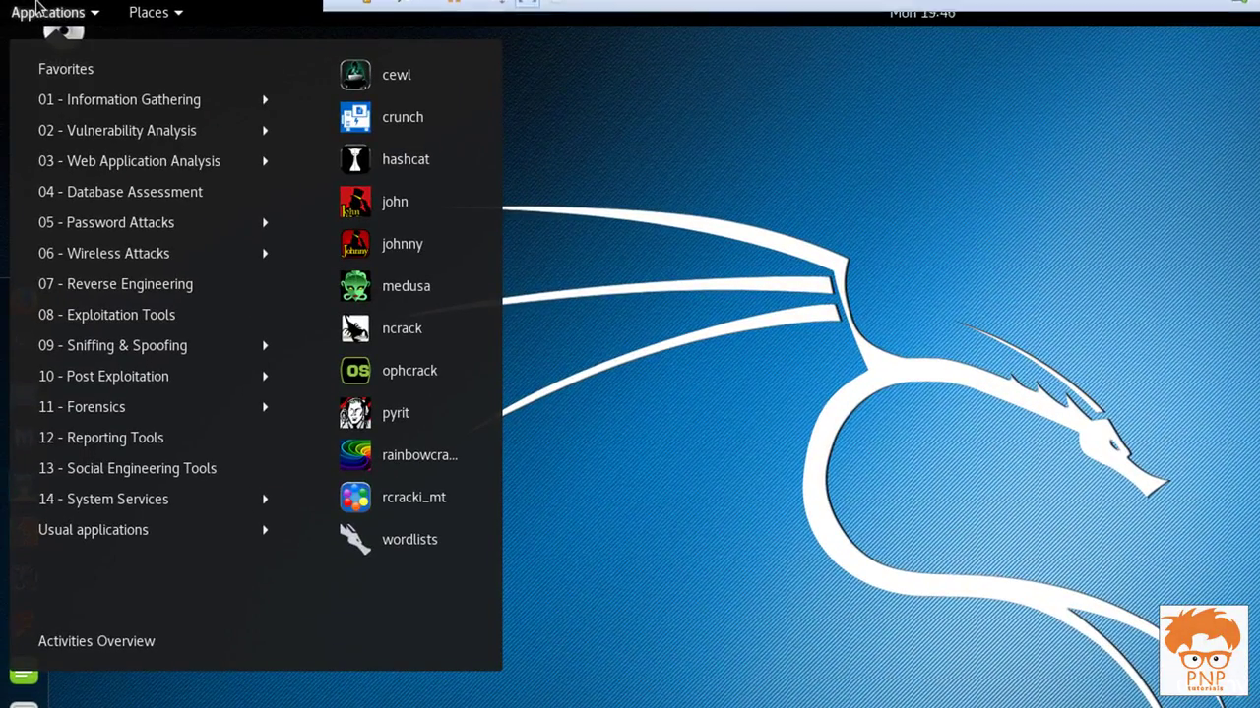
left_click(101, 251)
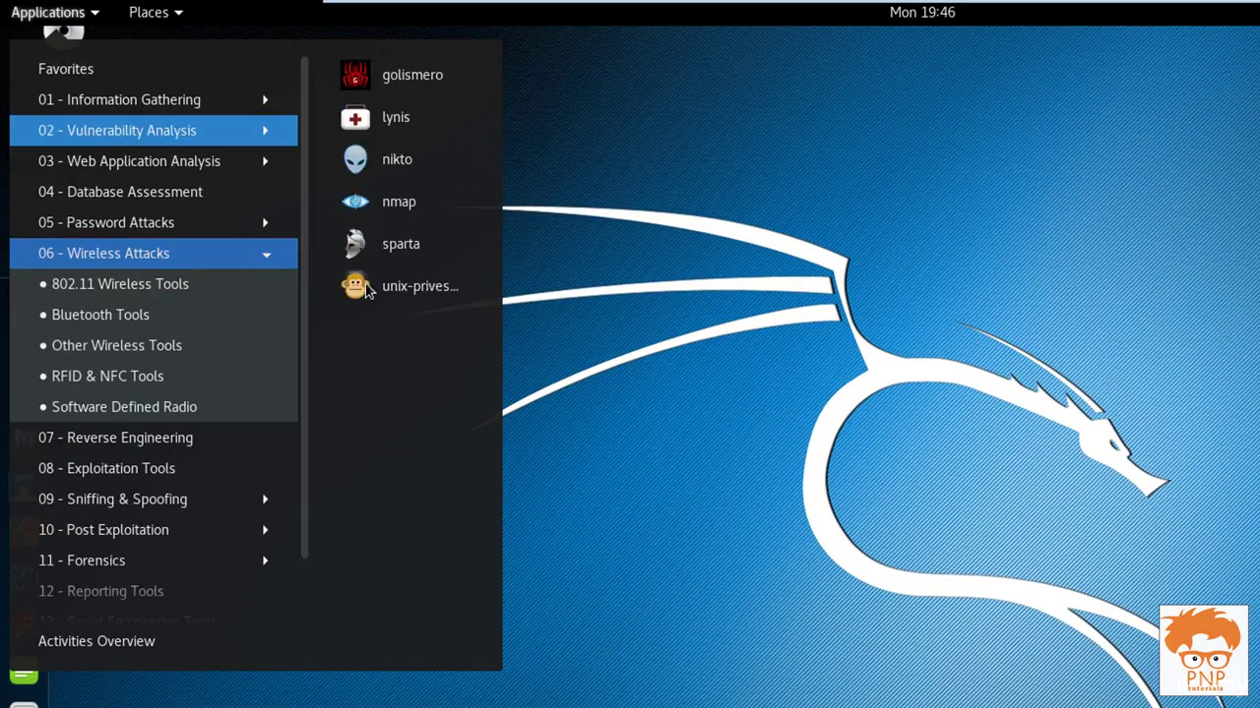
left_click(684, 212)
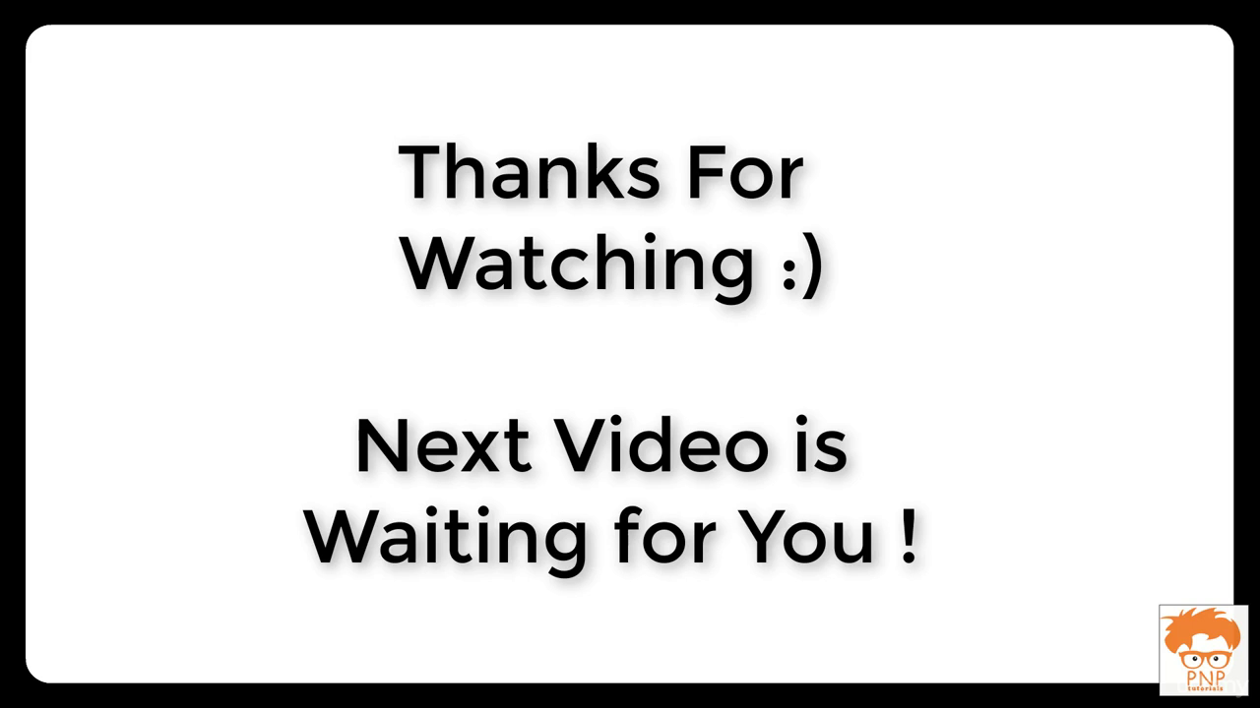